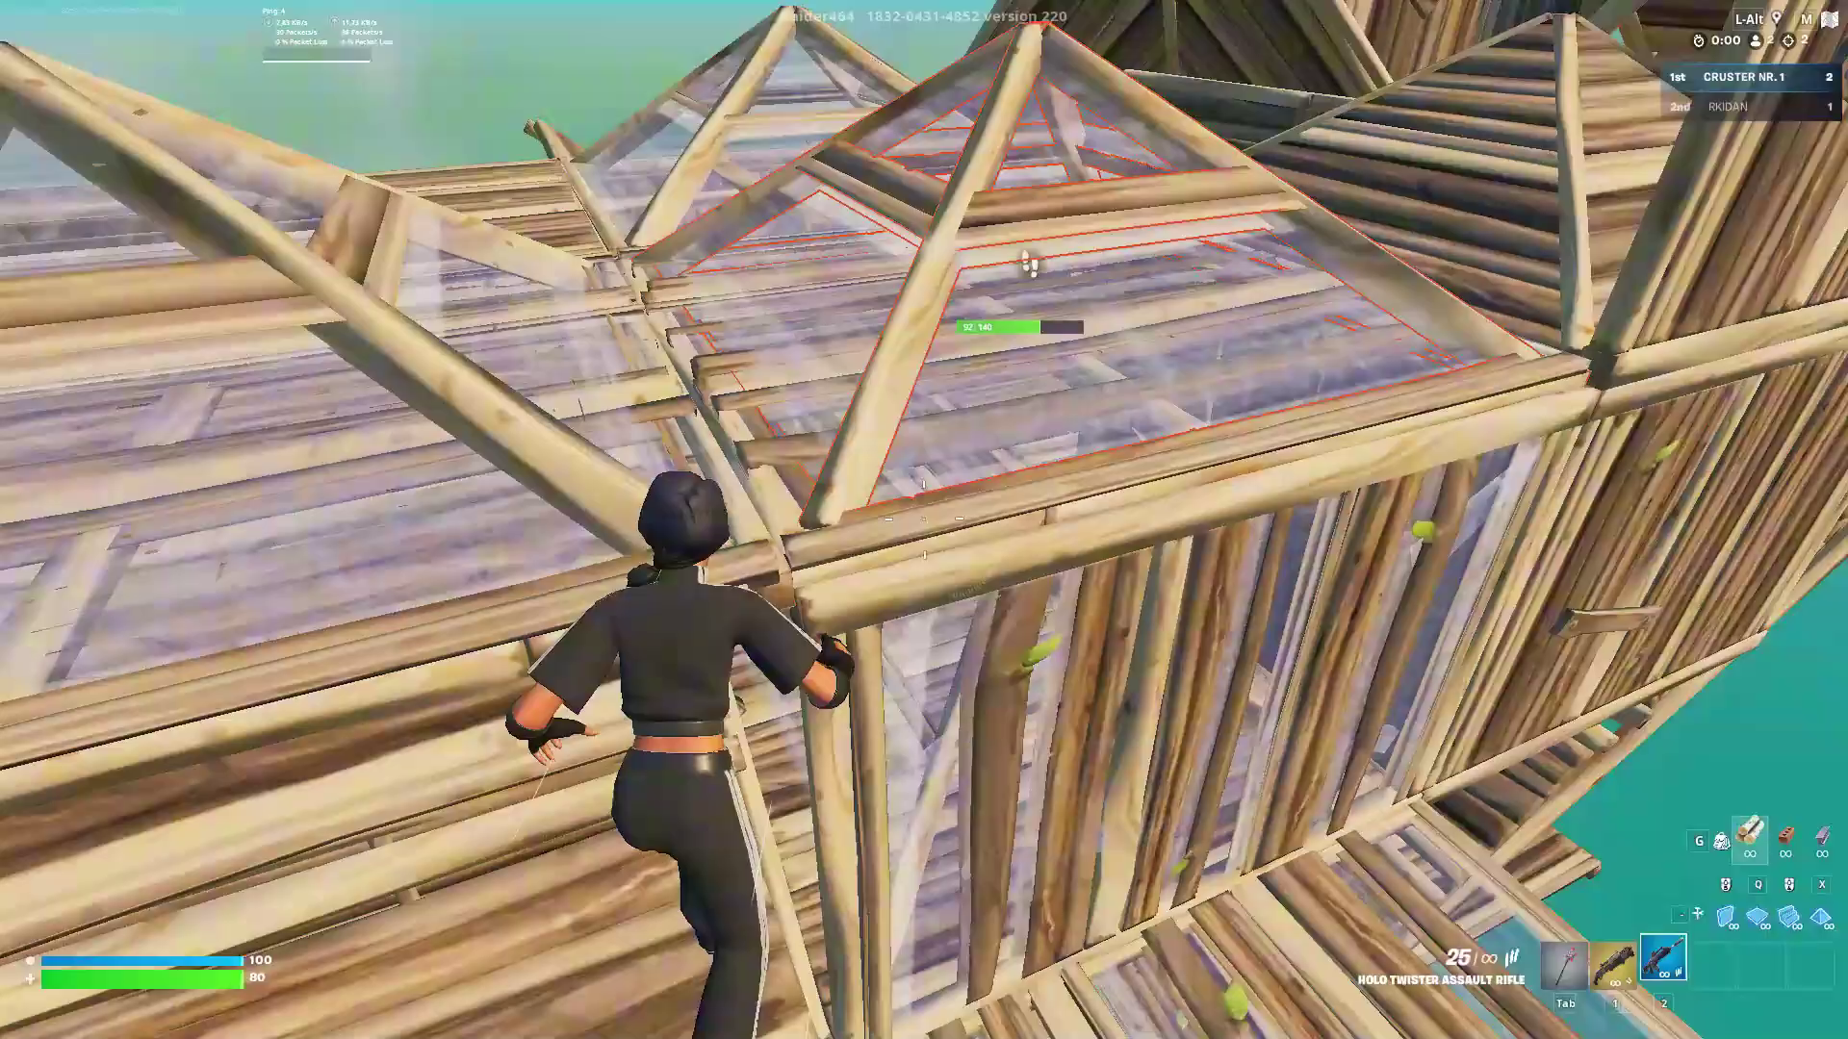
Aim at the enemy, switch to the shotgun, climb the builds and eliminate the opponent.
right_click(924, 520)
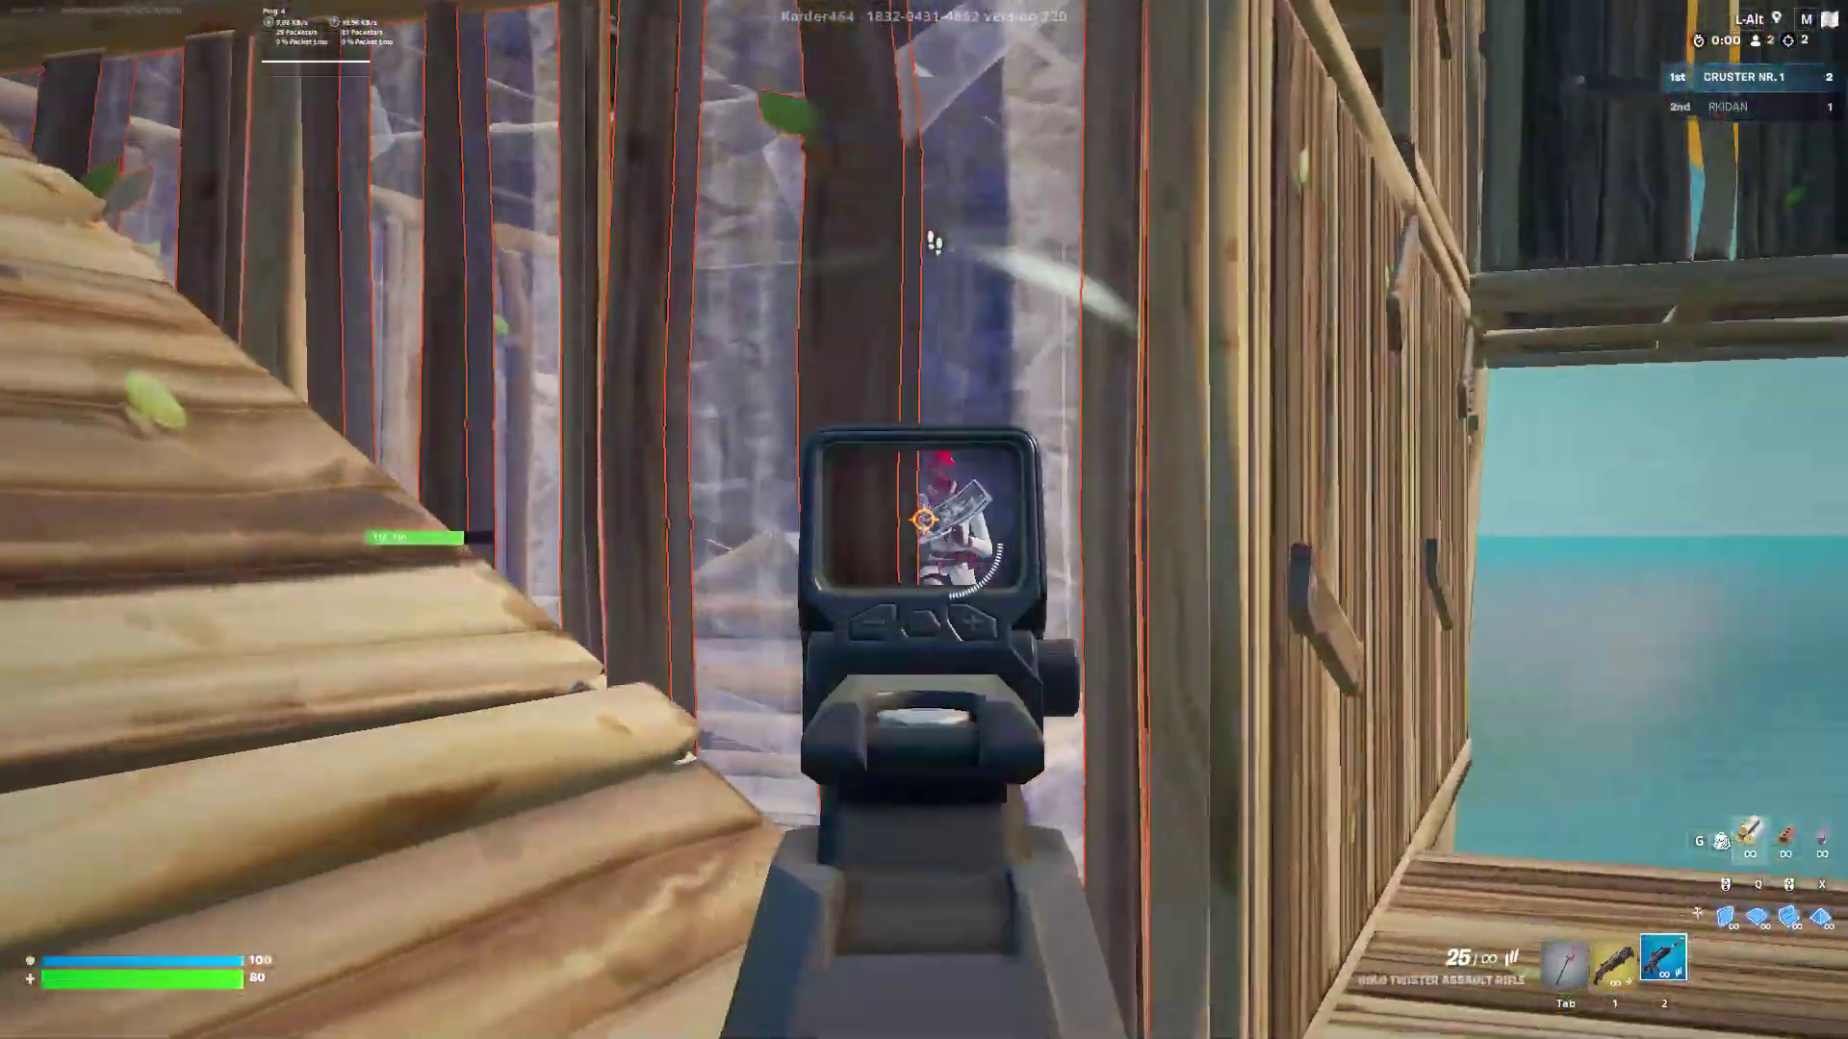
key("1")
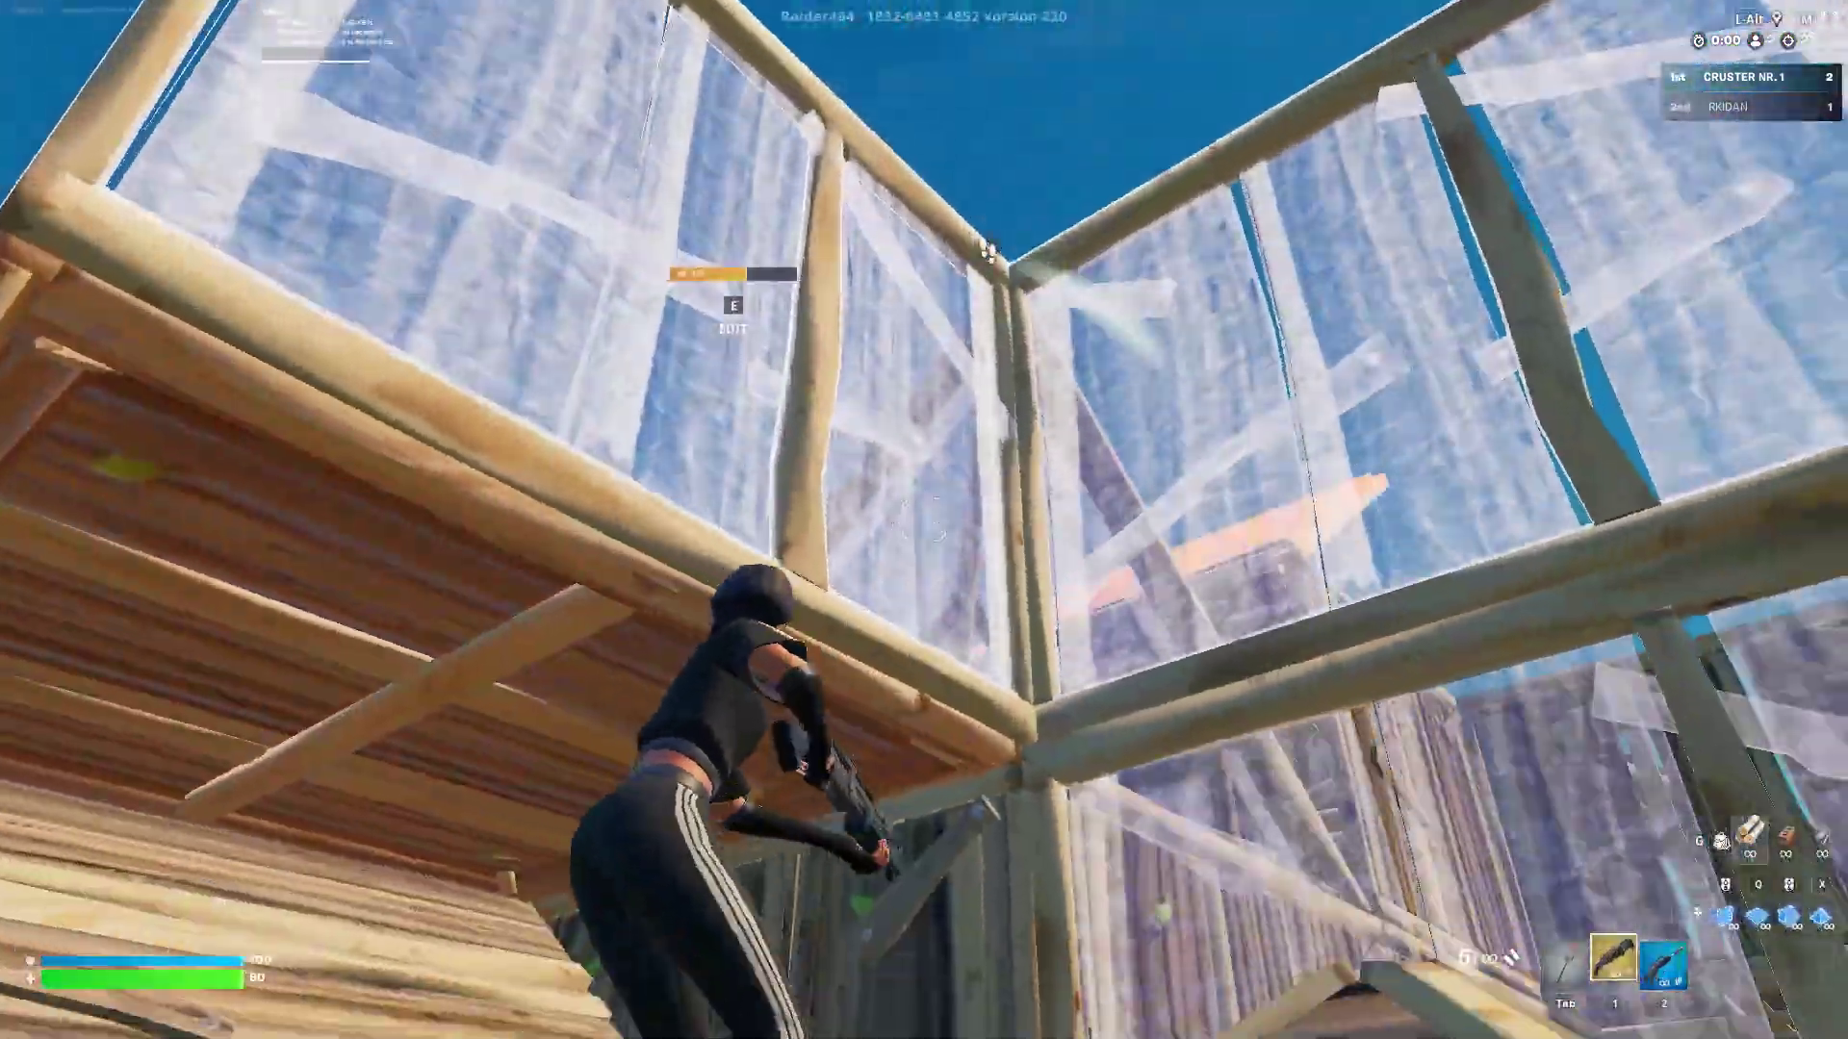
key("w")
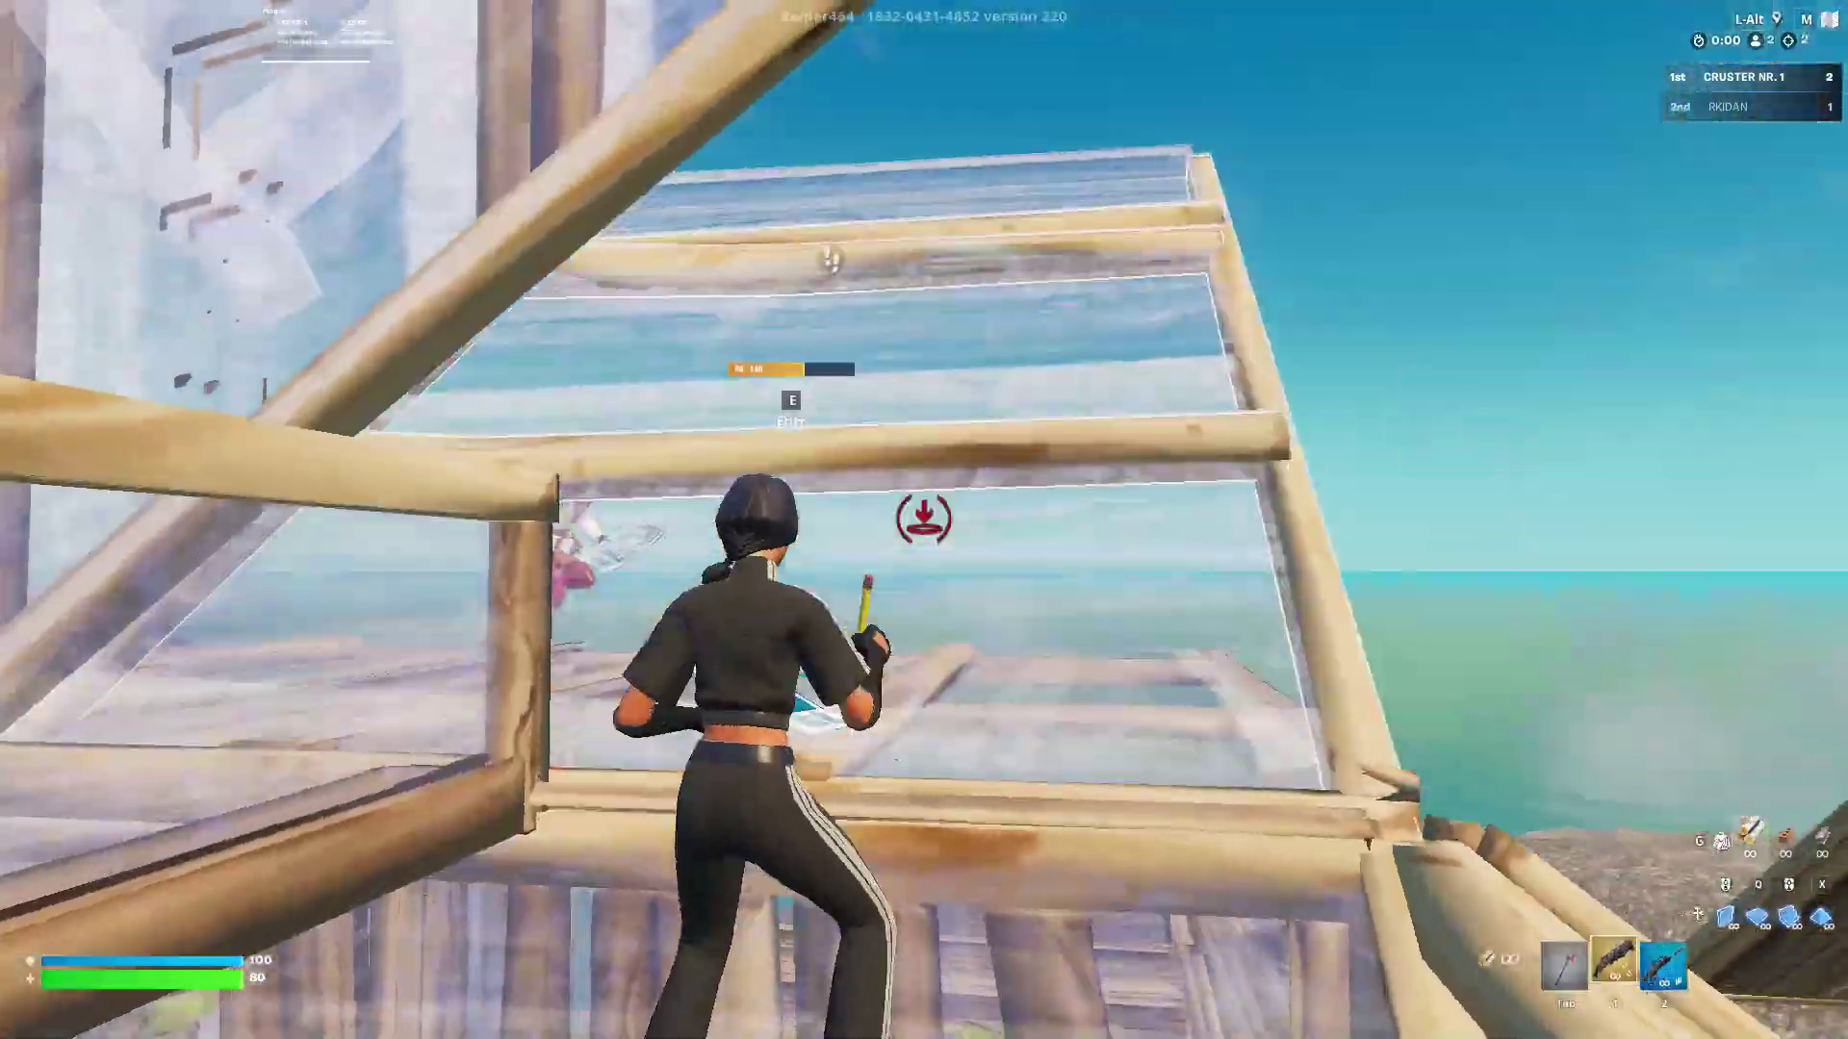
left_click(924, 520)
Swap weapons, place a build piece, and edit a hole in the floor to drop through.
key("2")
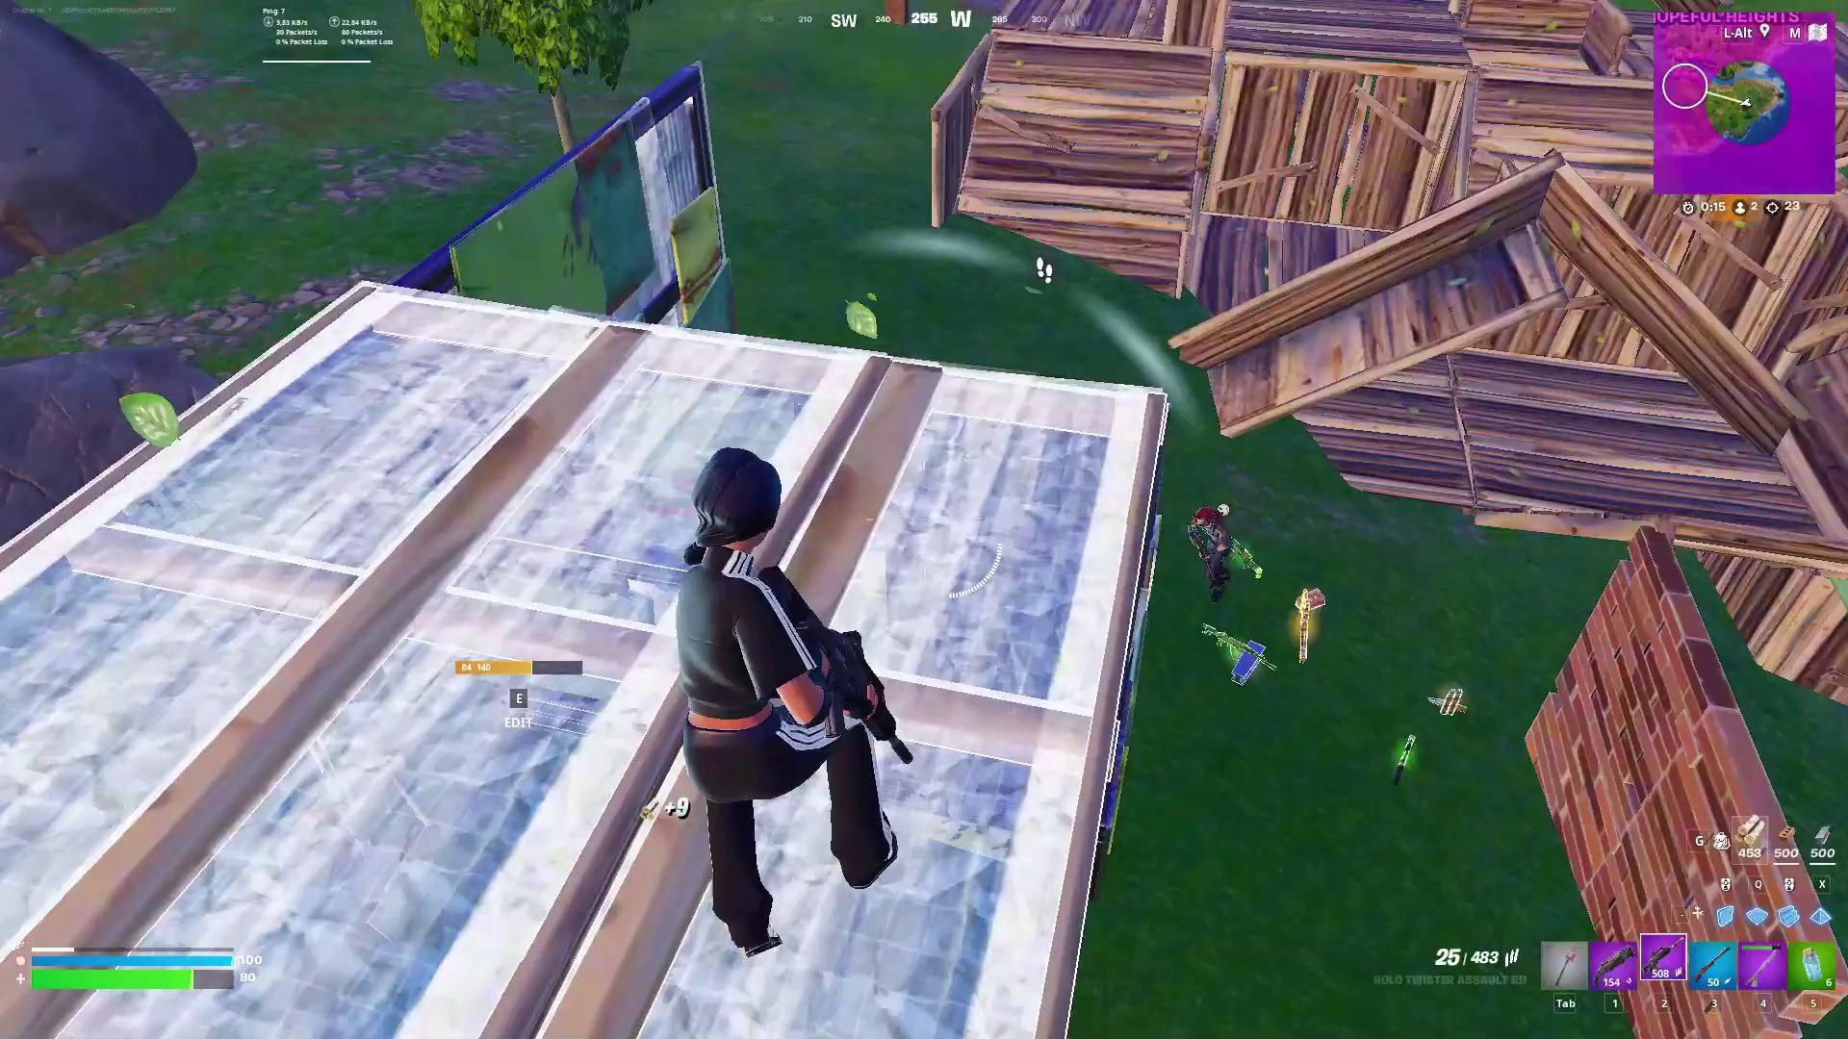
key("q")
left_click(924, 519)
key("1")
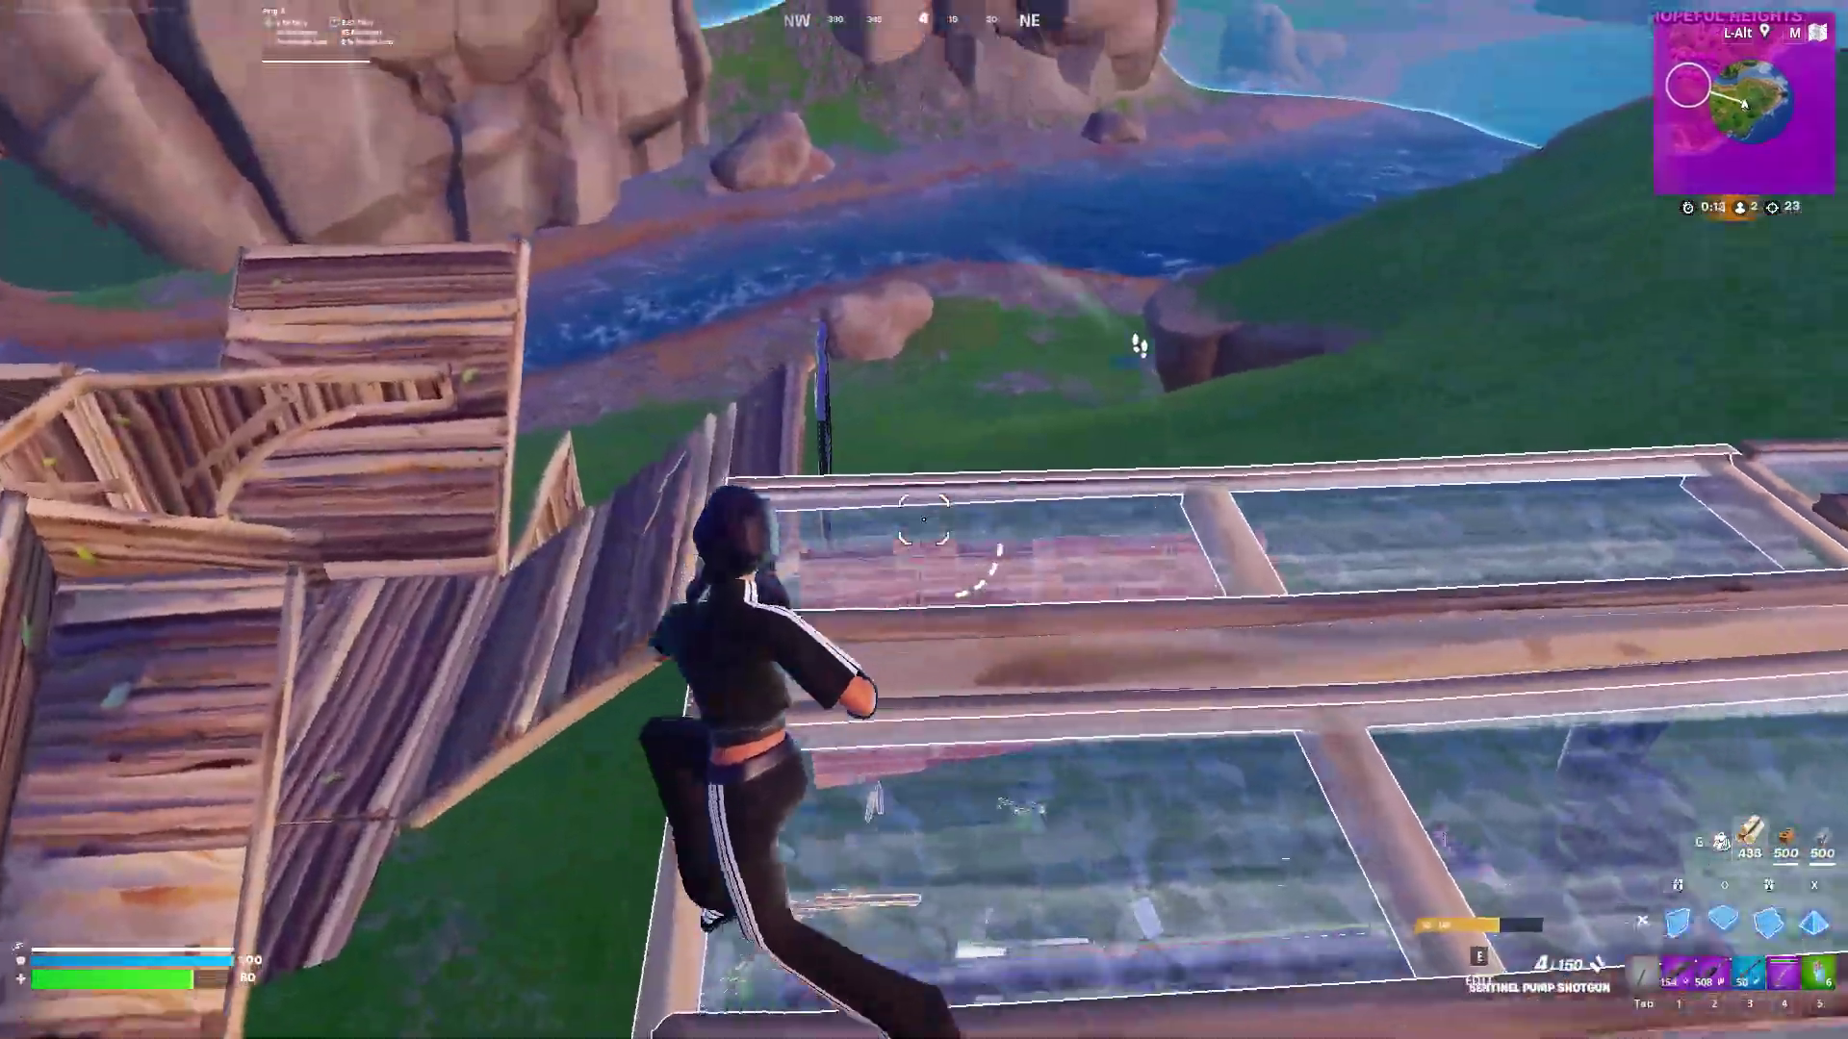
key("e")
left_click(924, 519)
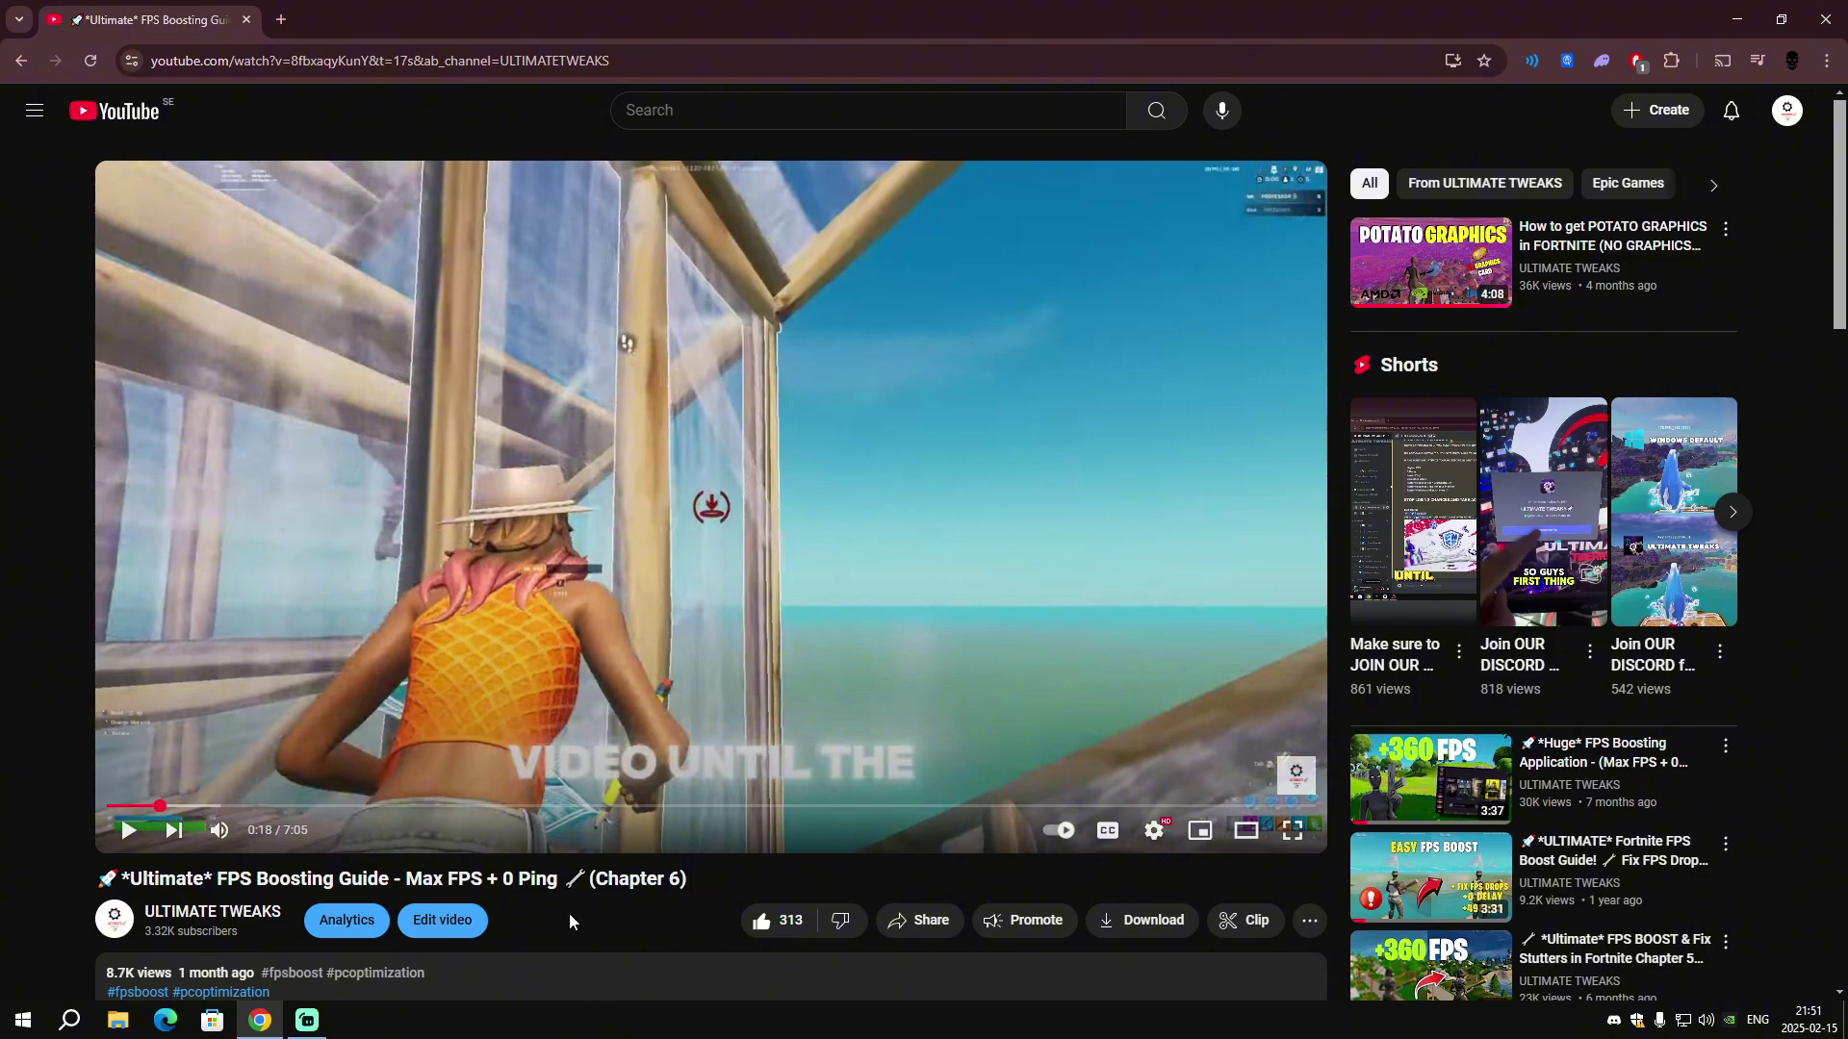
Expand the video description and follow its '/ discord' link to the ULTIMATE TWEAKS welcome channel.
scroll(569, 910, "down", 3)
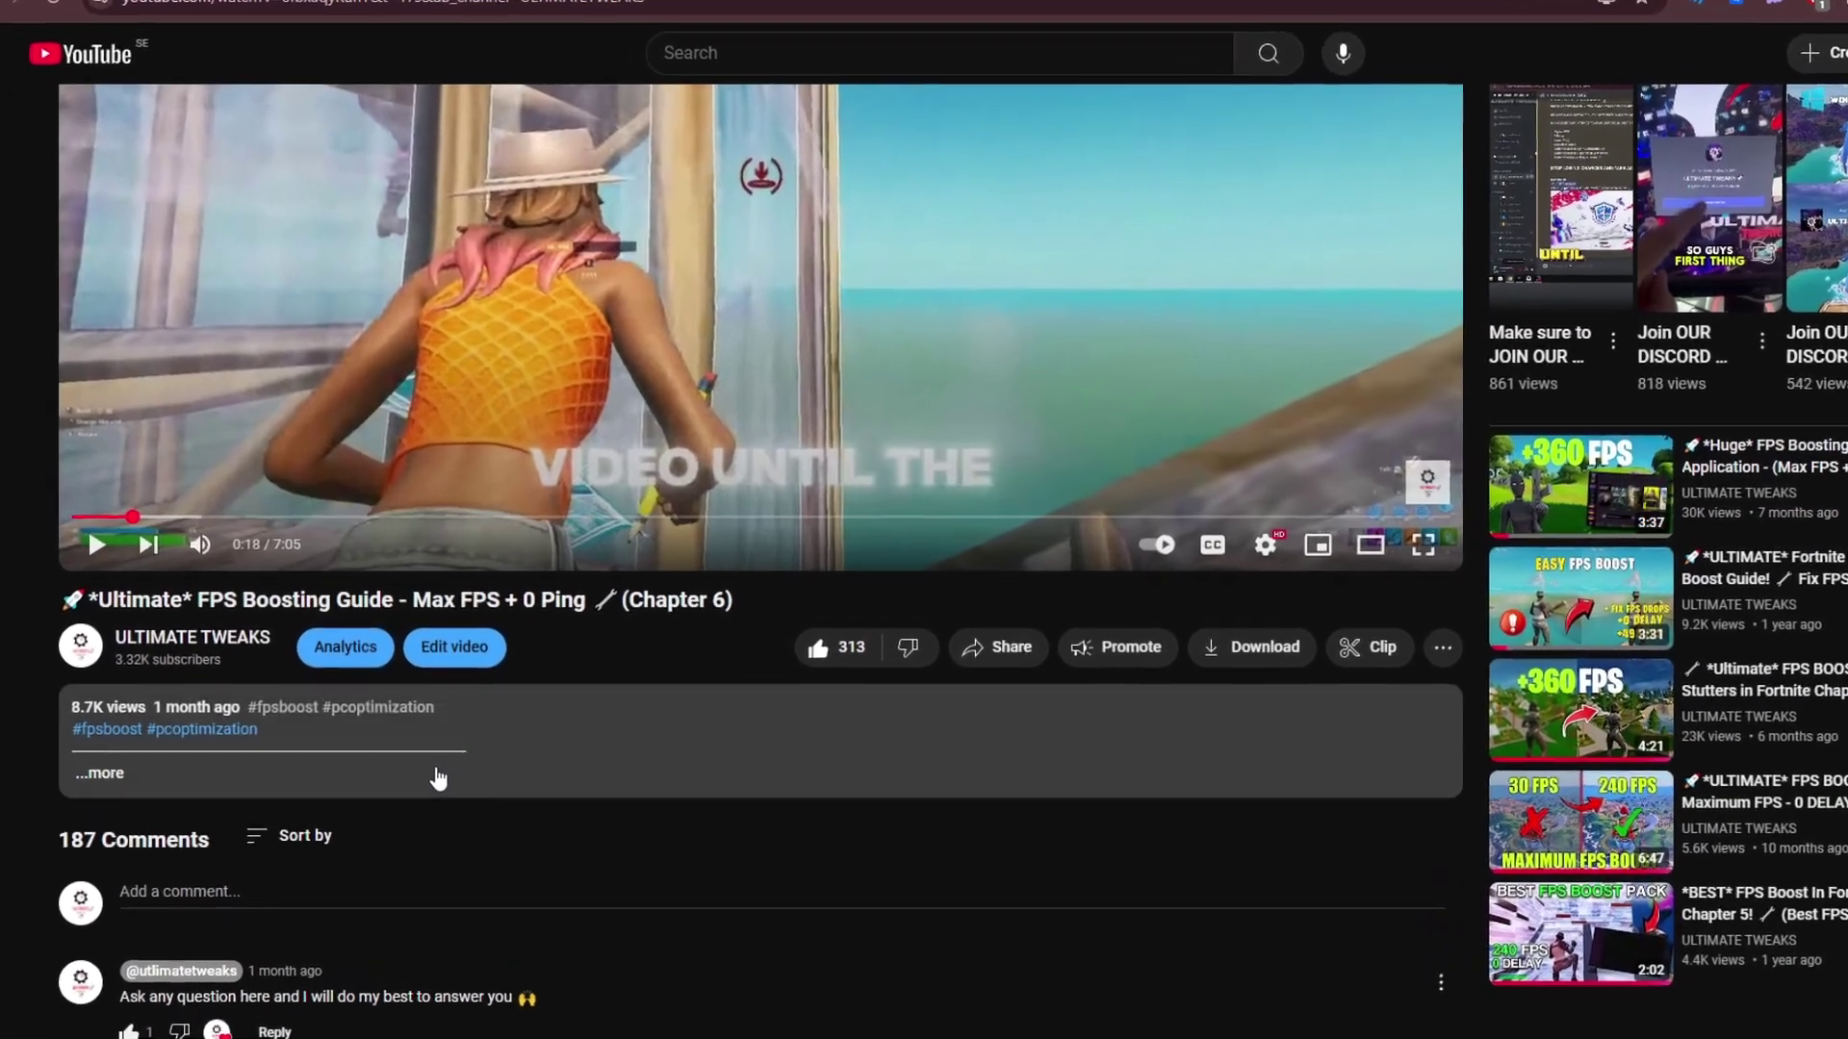
left_click(435, 766)
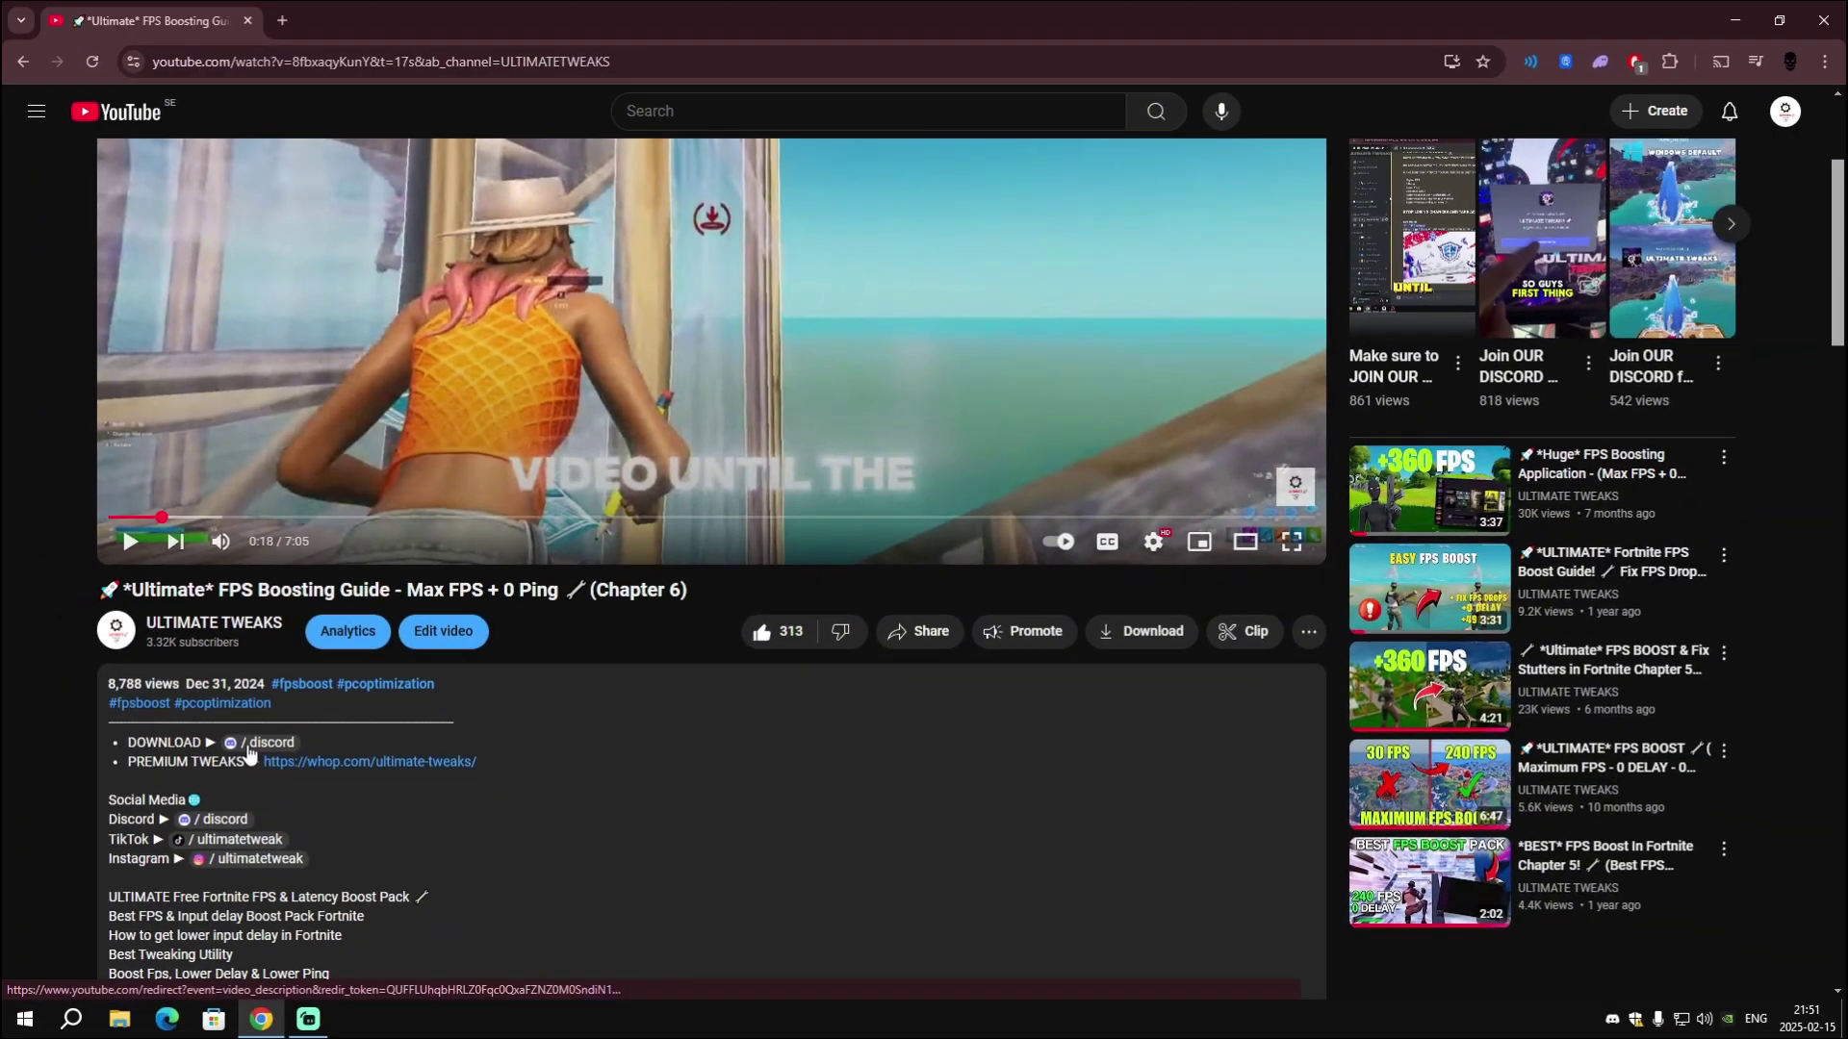
left_click(247, 746)
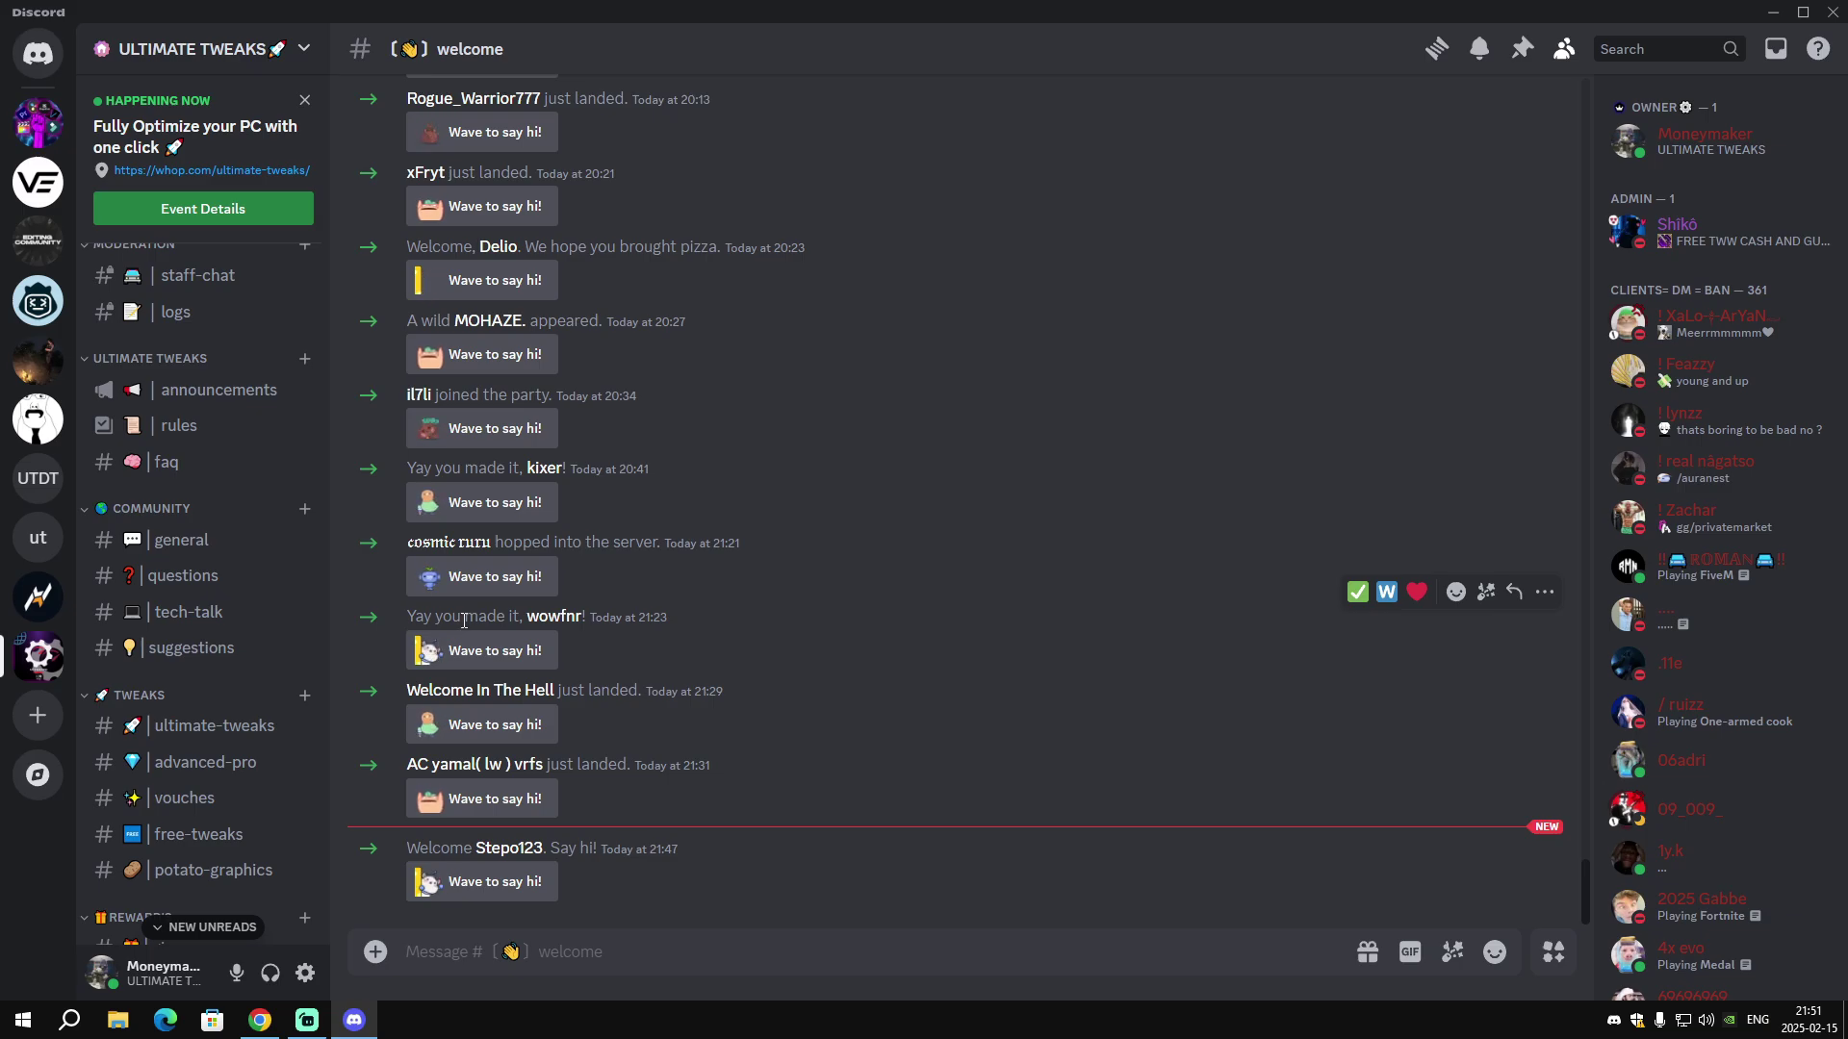
Follow the #free-tweaks DOWNLOAD link through Visit Site to the loot-link page.
scroll(231, 597, "up", 3)
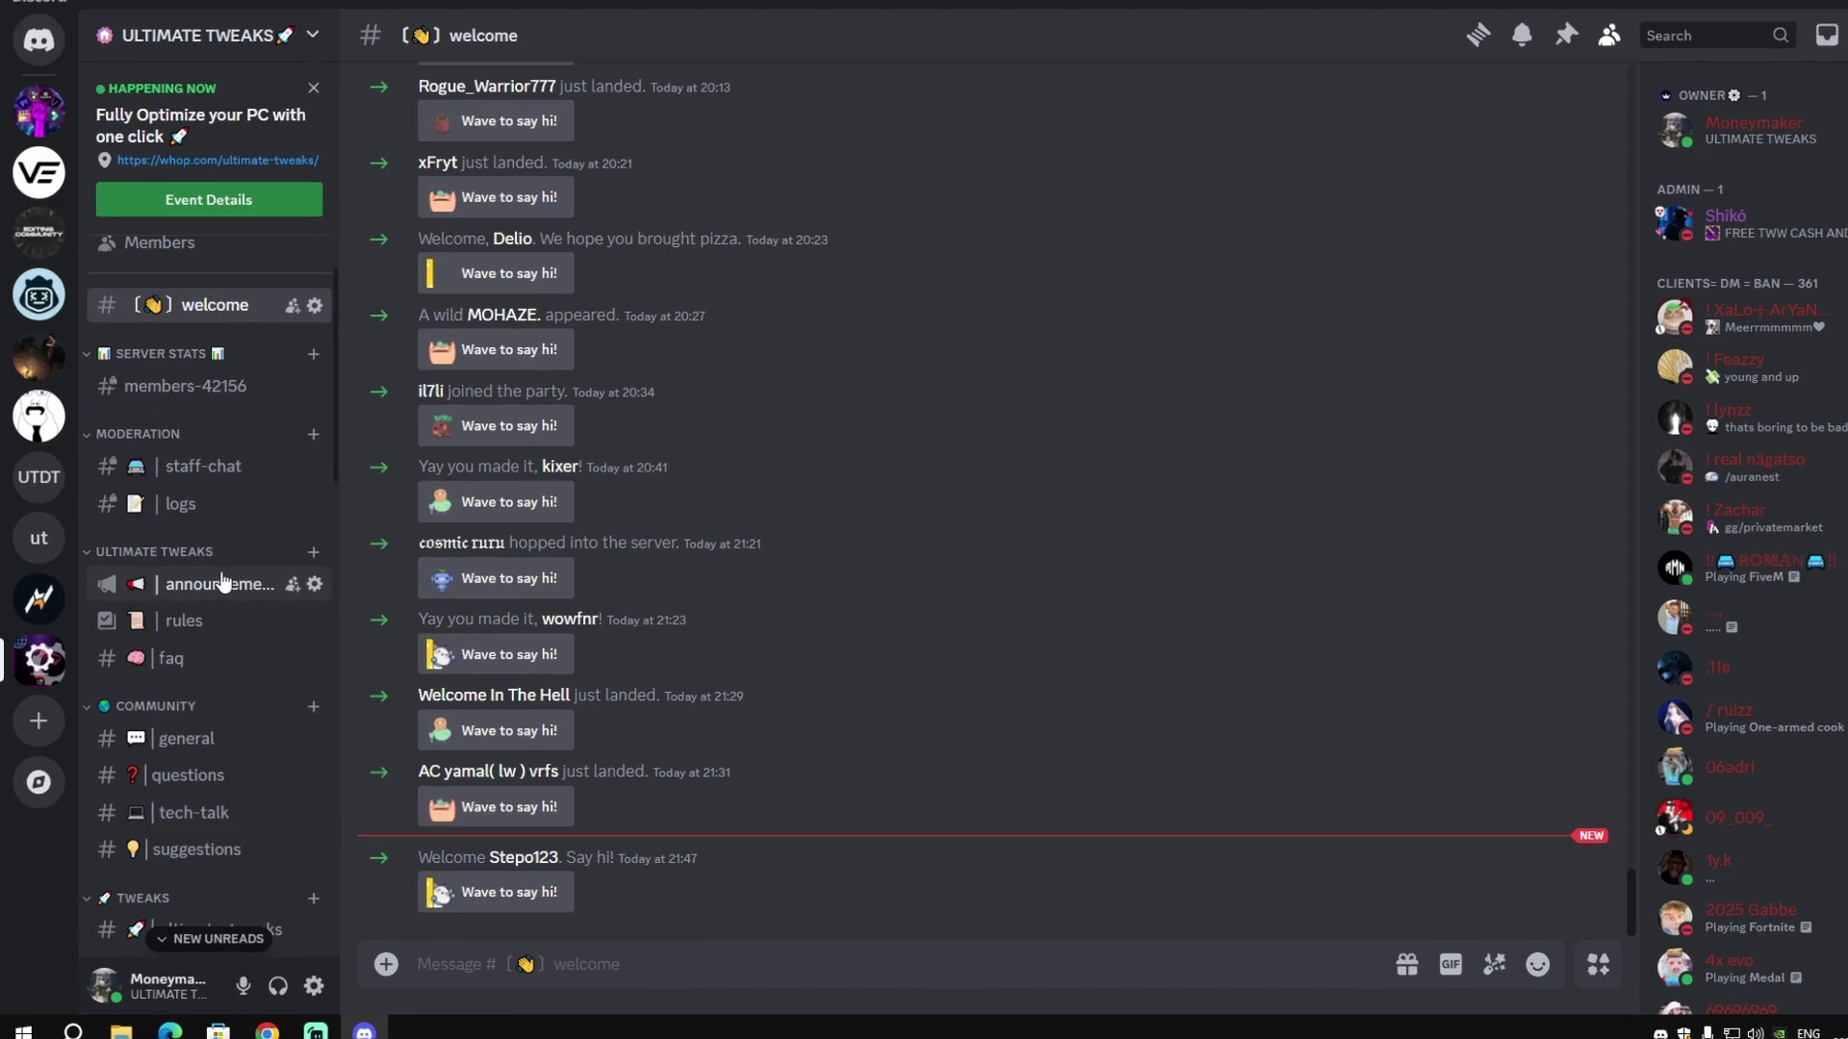
scroll(230, 477, "down", 3)
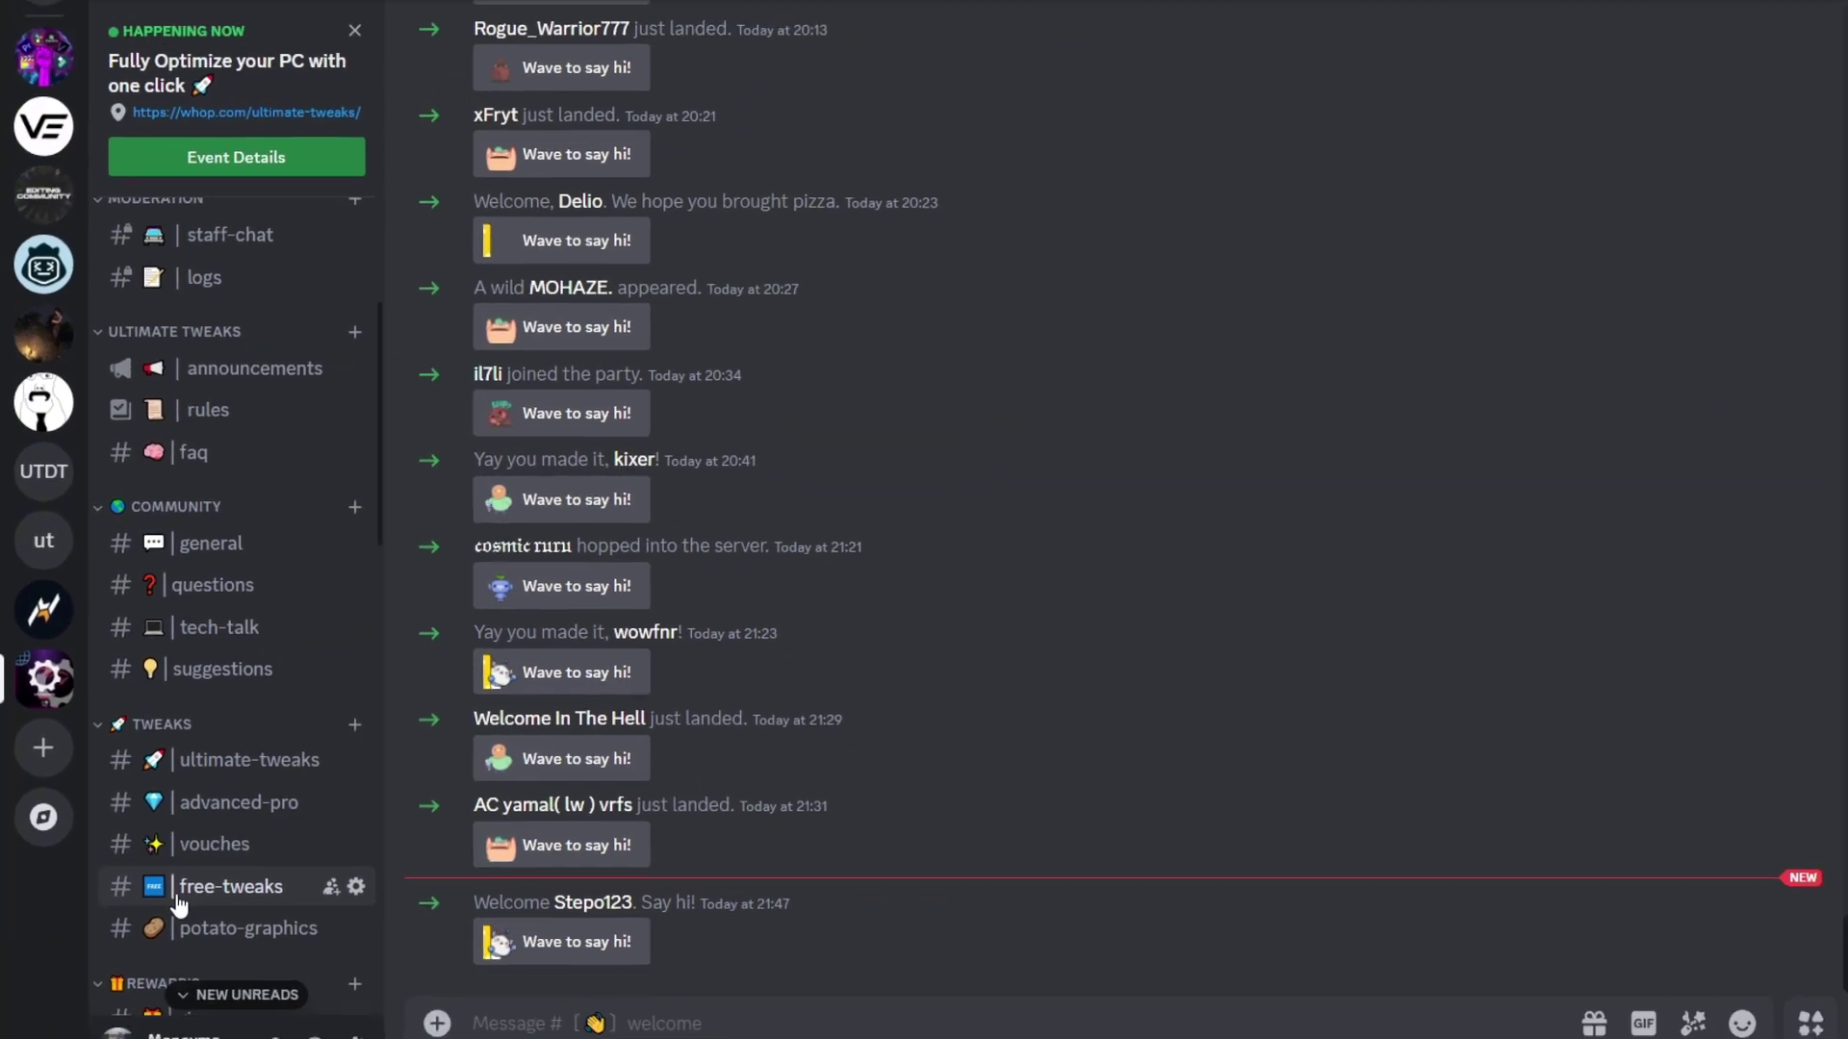
left_click(204, 953)
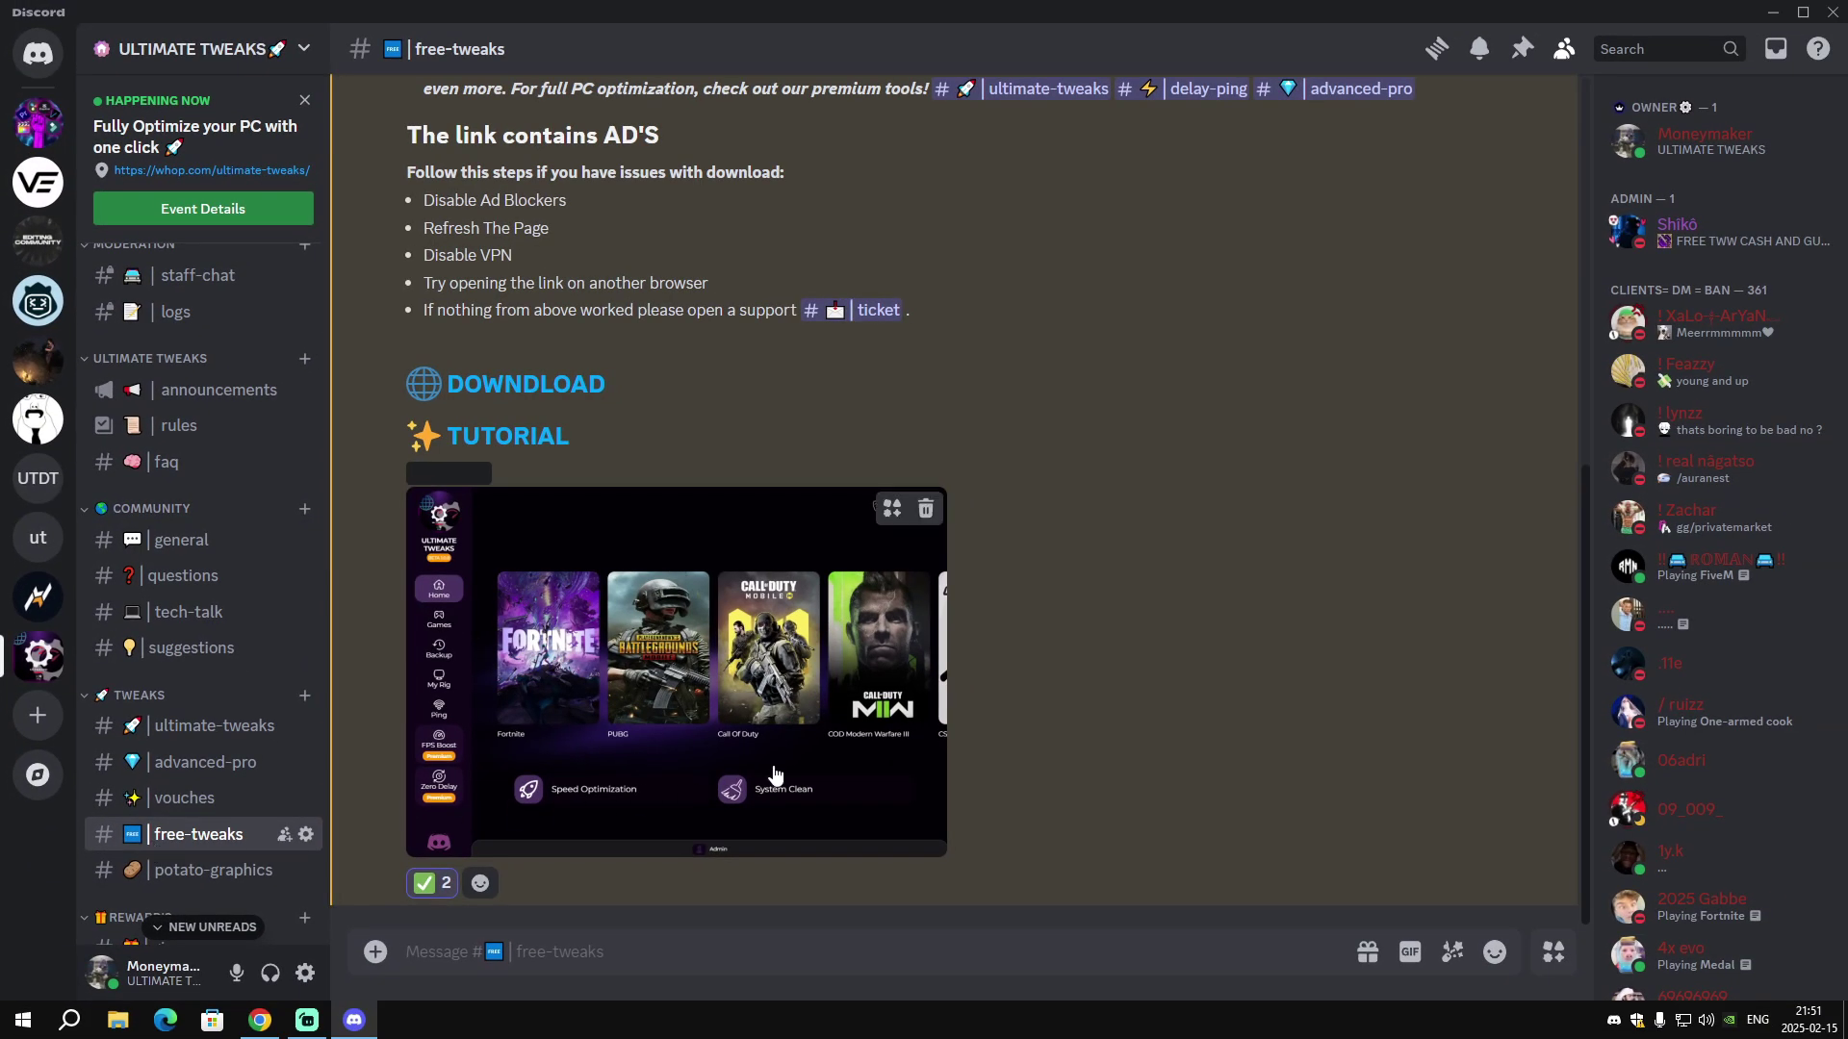
scroll(1105, 680, "up", 4)
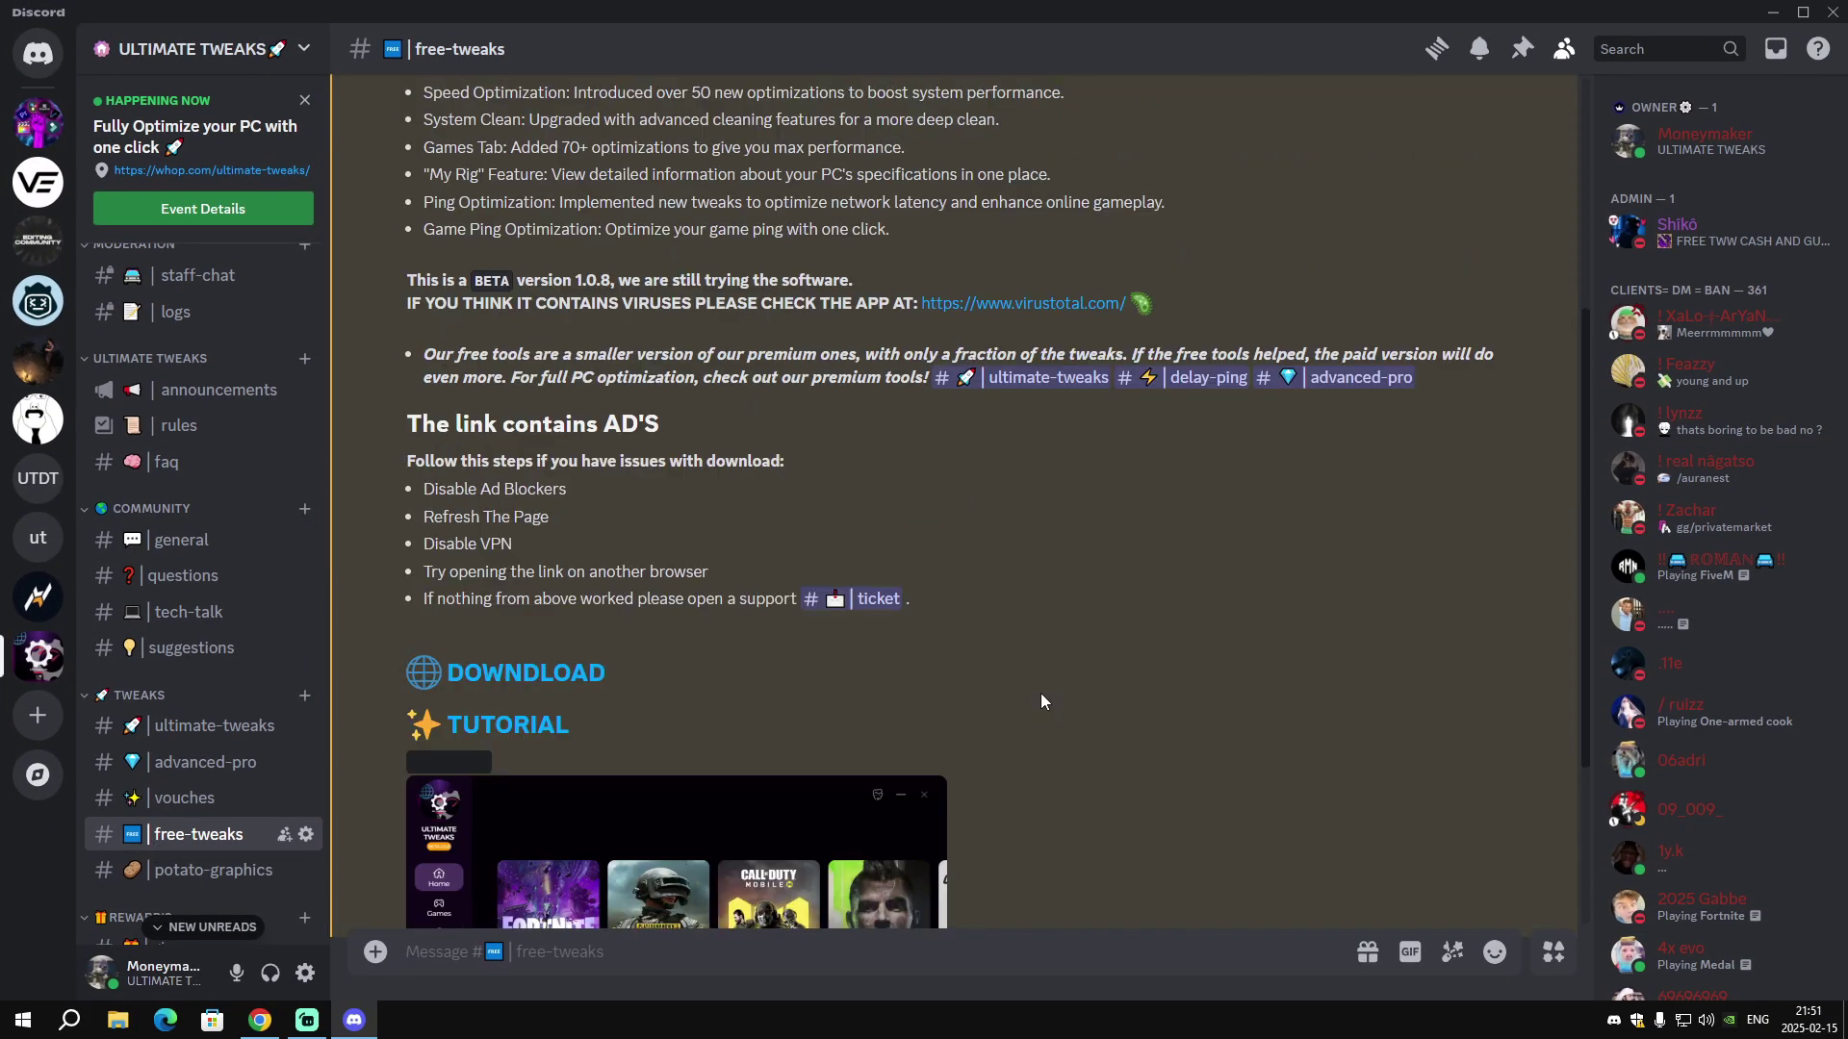
left_click(531, 767)
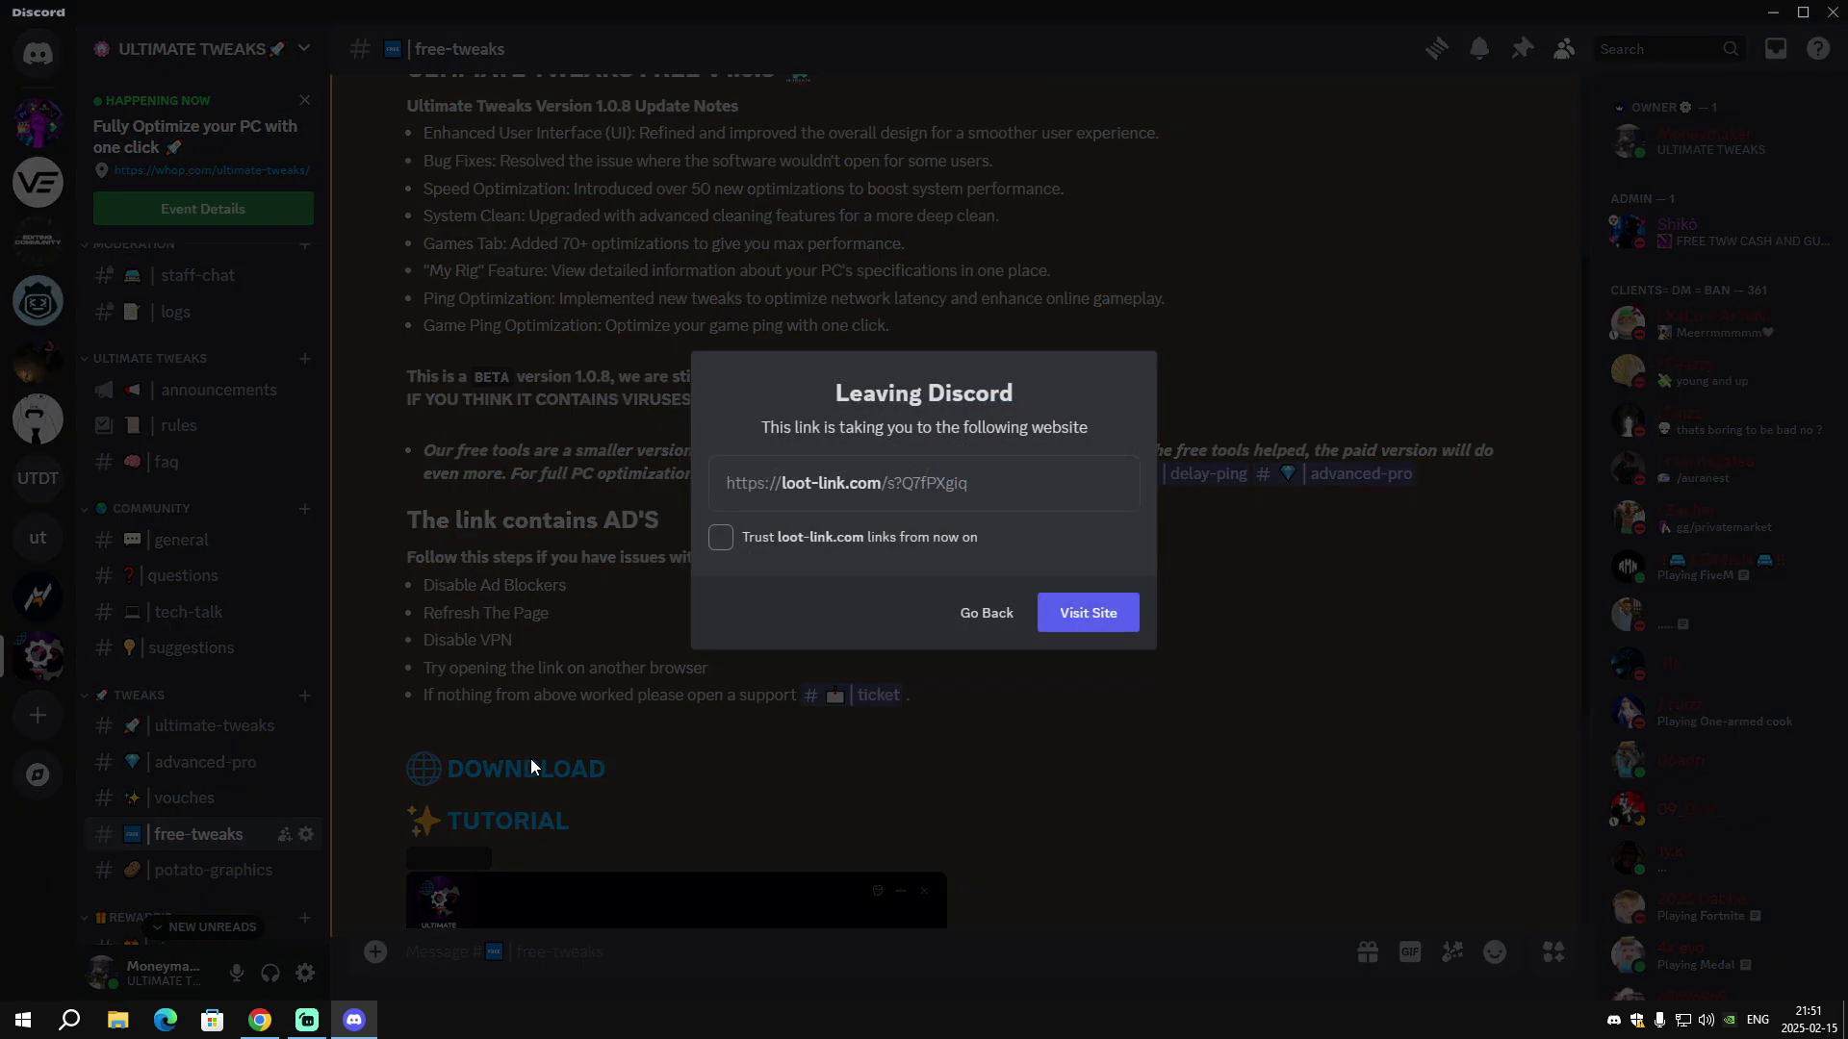
left_click(1075, 613)
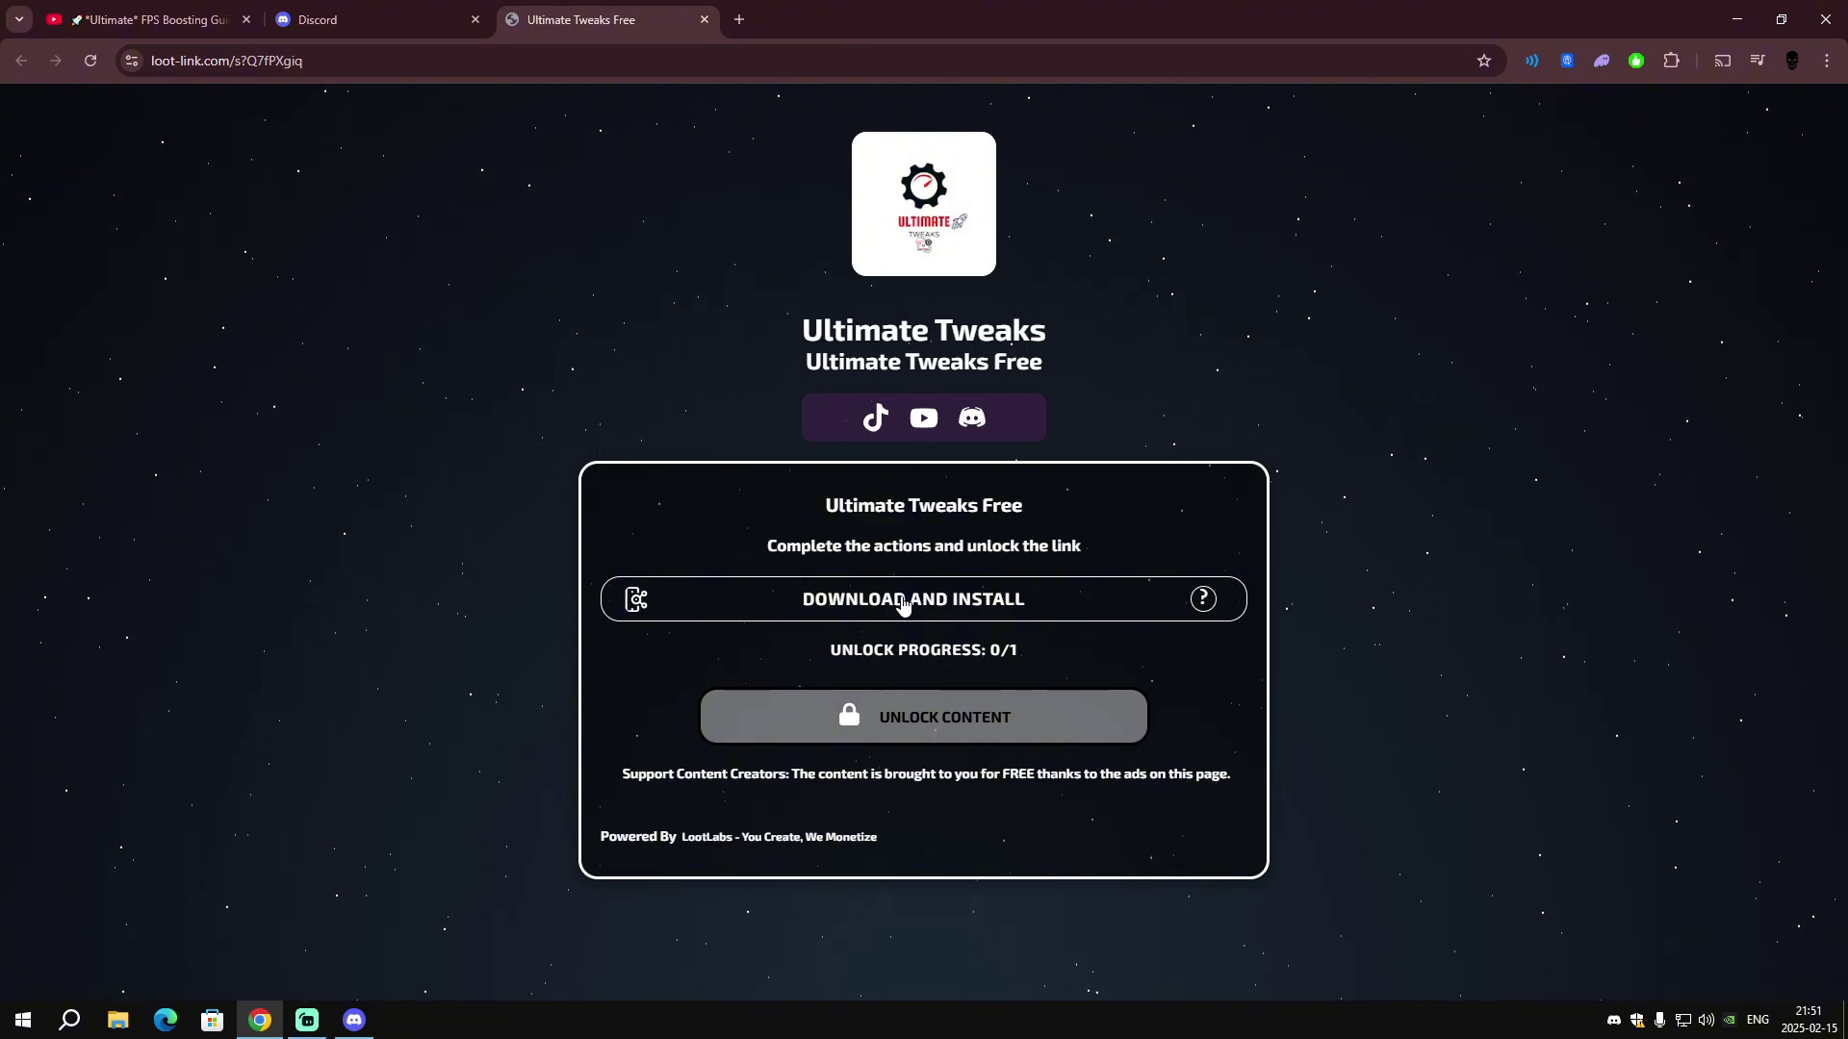
Back in Discord, browse the #vouches channel, then close Discord.
left_click(354, 1020)
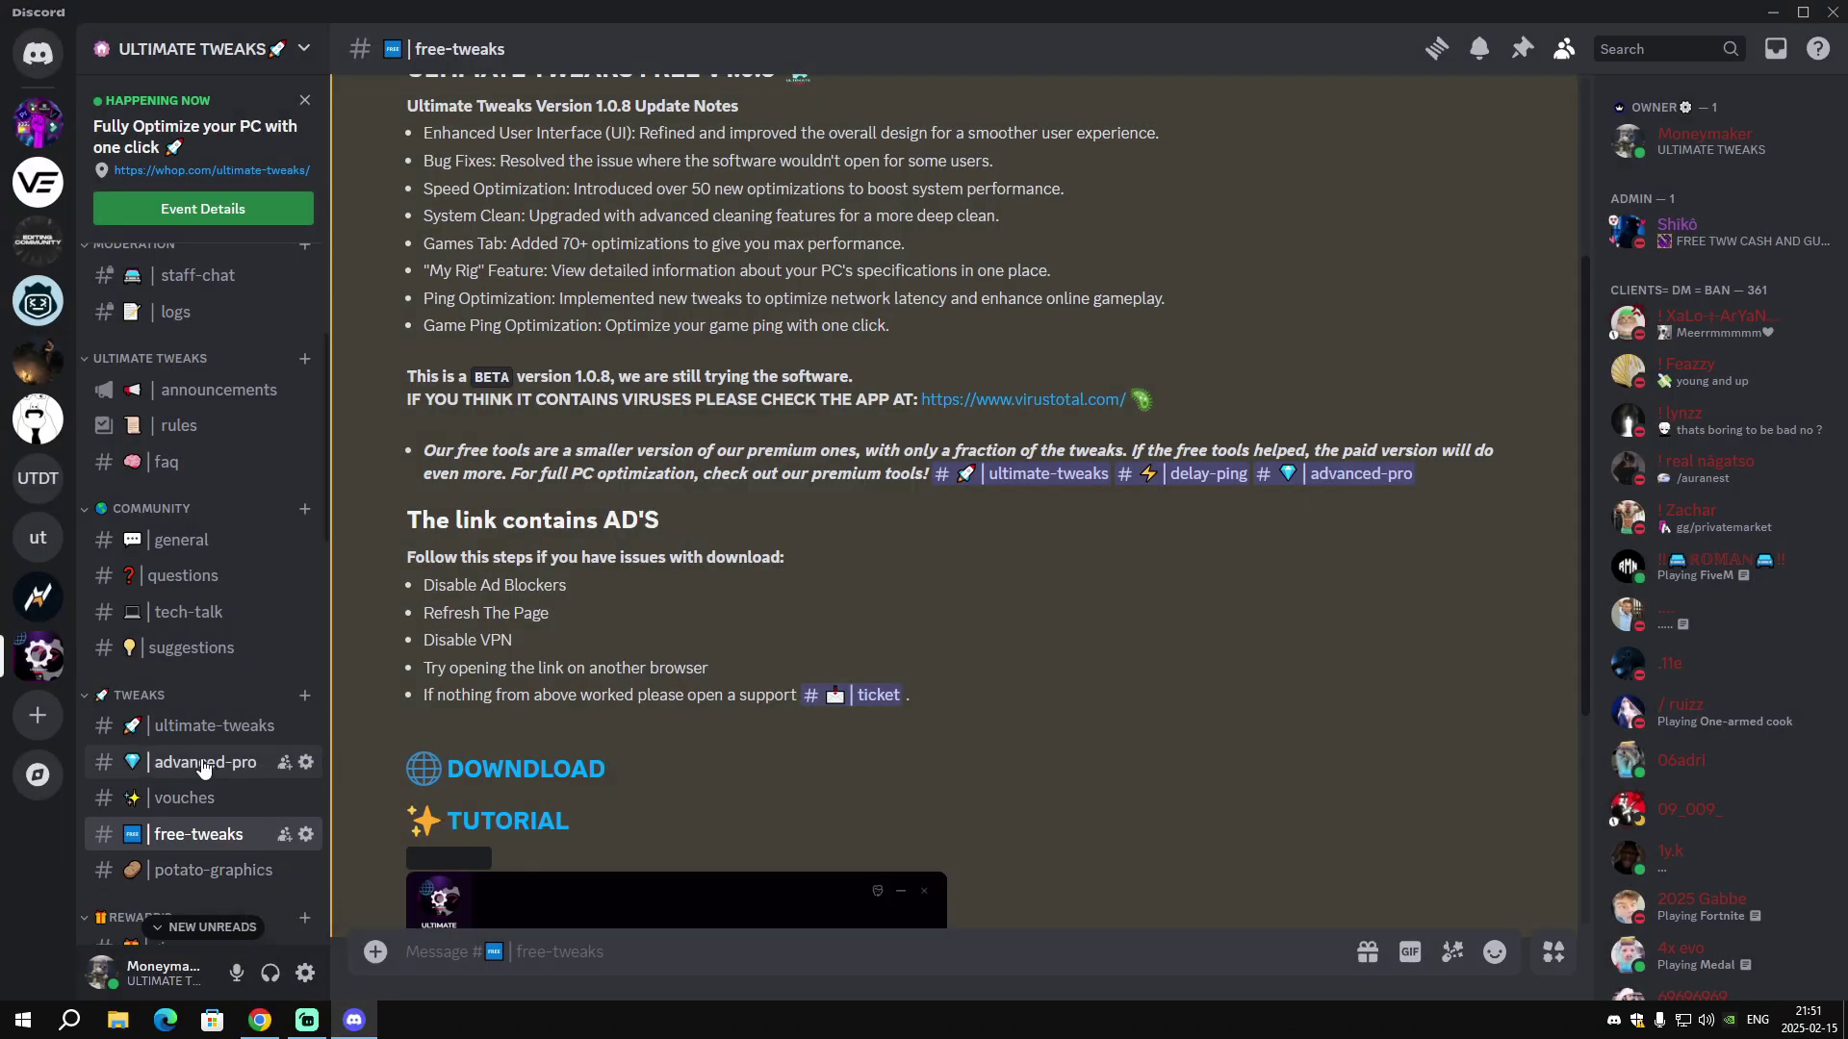
left_click(197, 803)
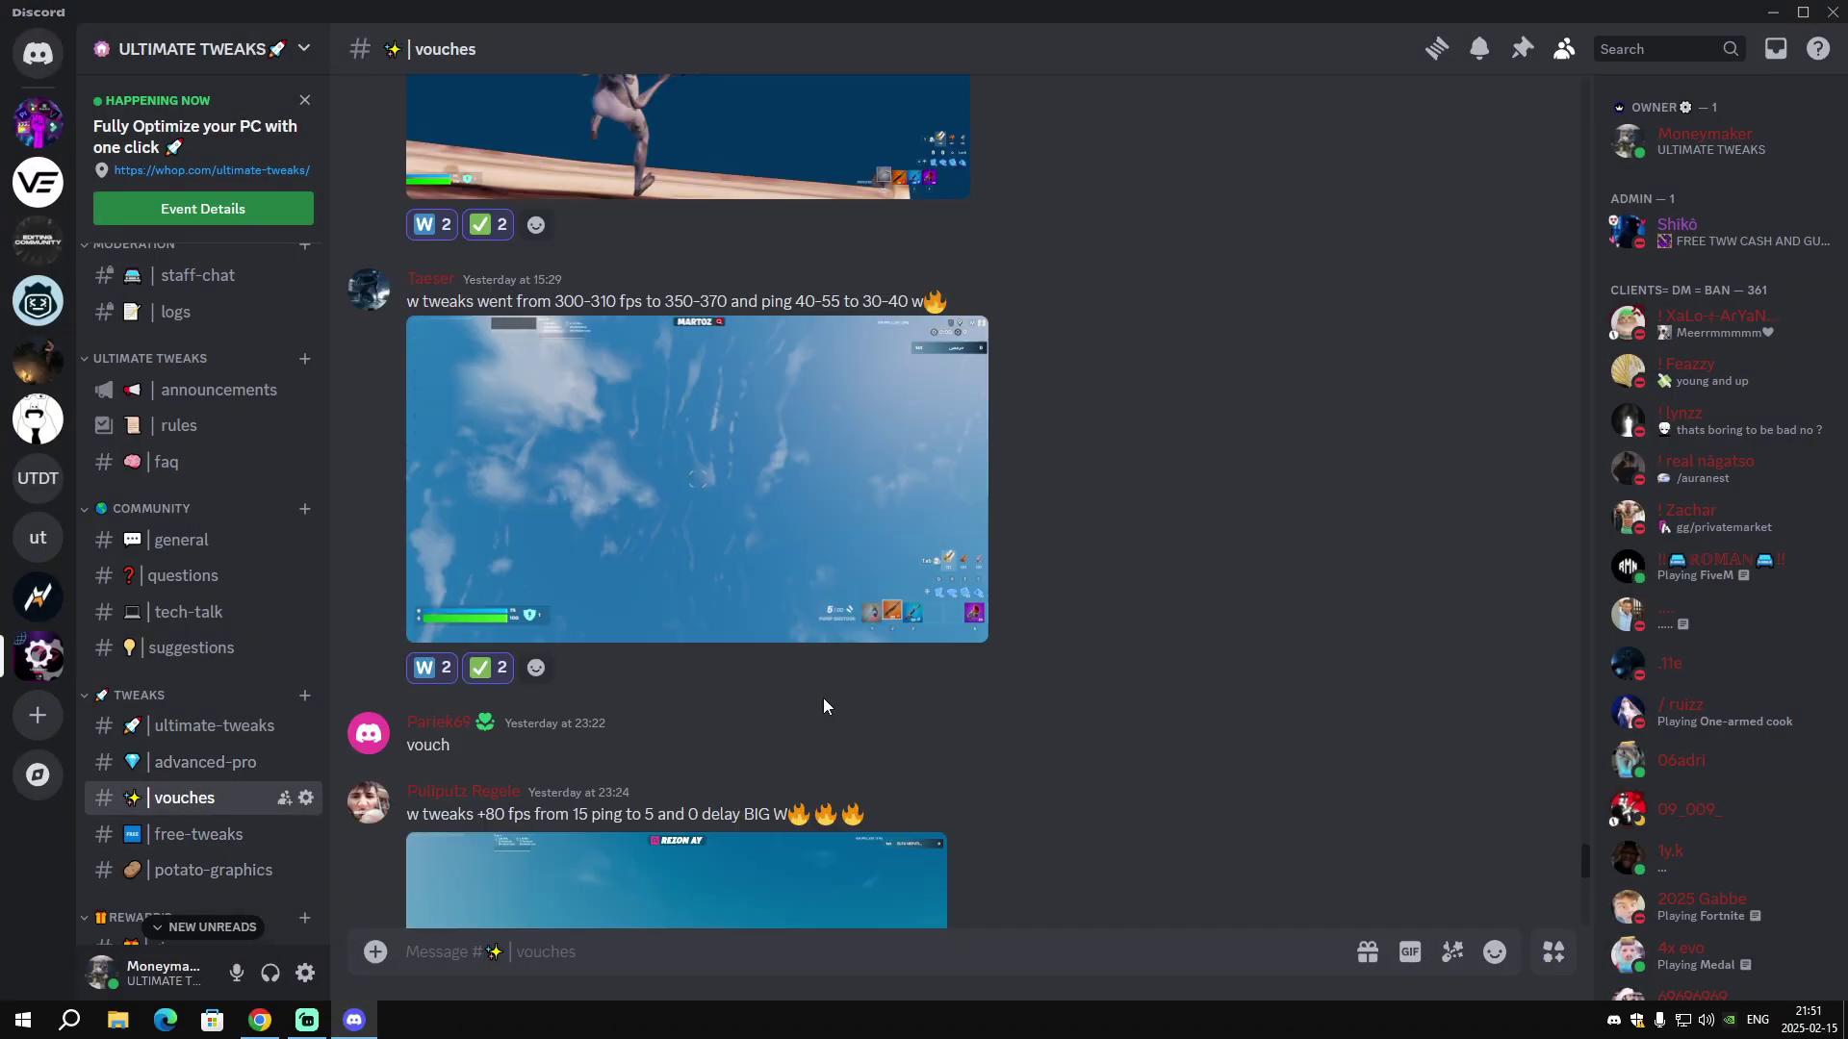
scroll(837, 709, "up", 20)
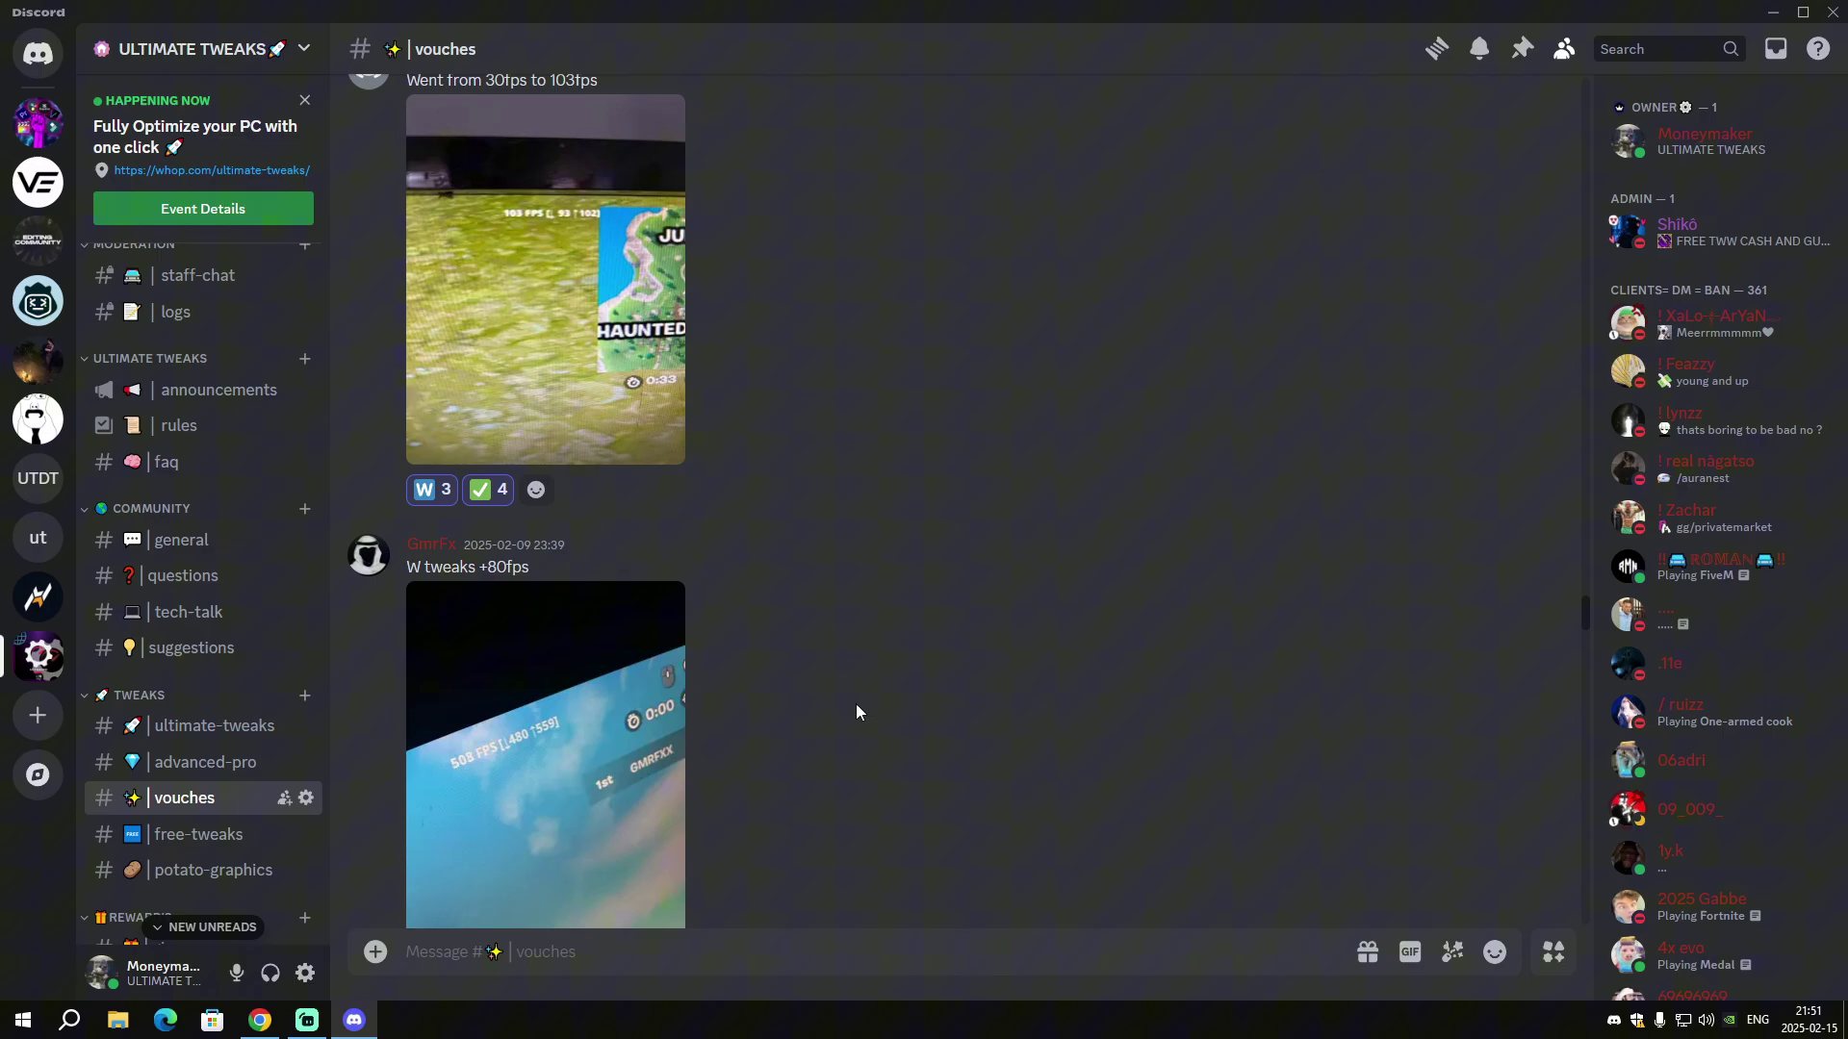
scroll(857, 712, "up", 20)
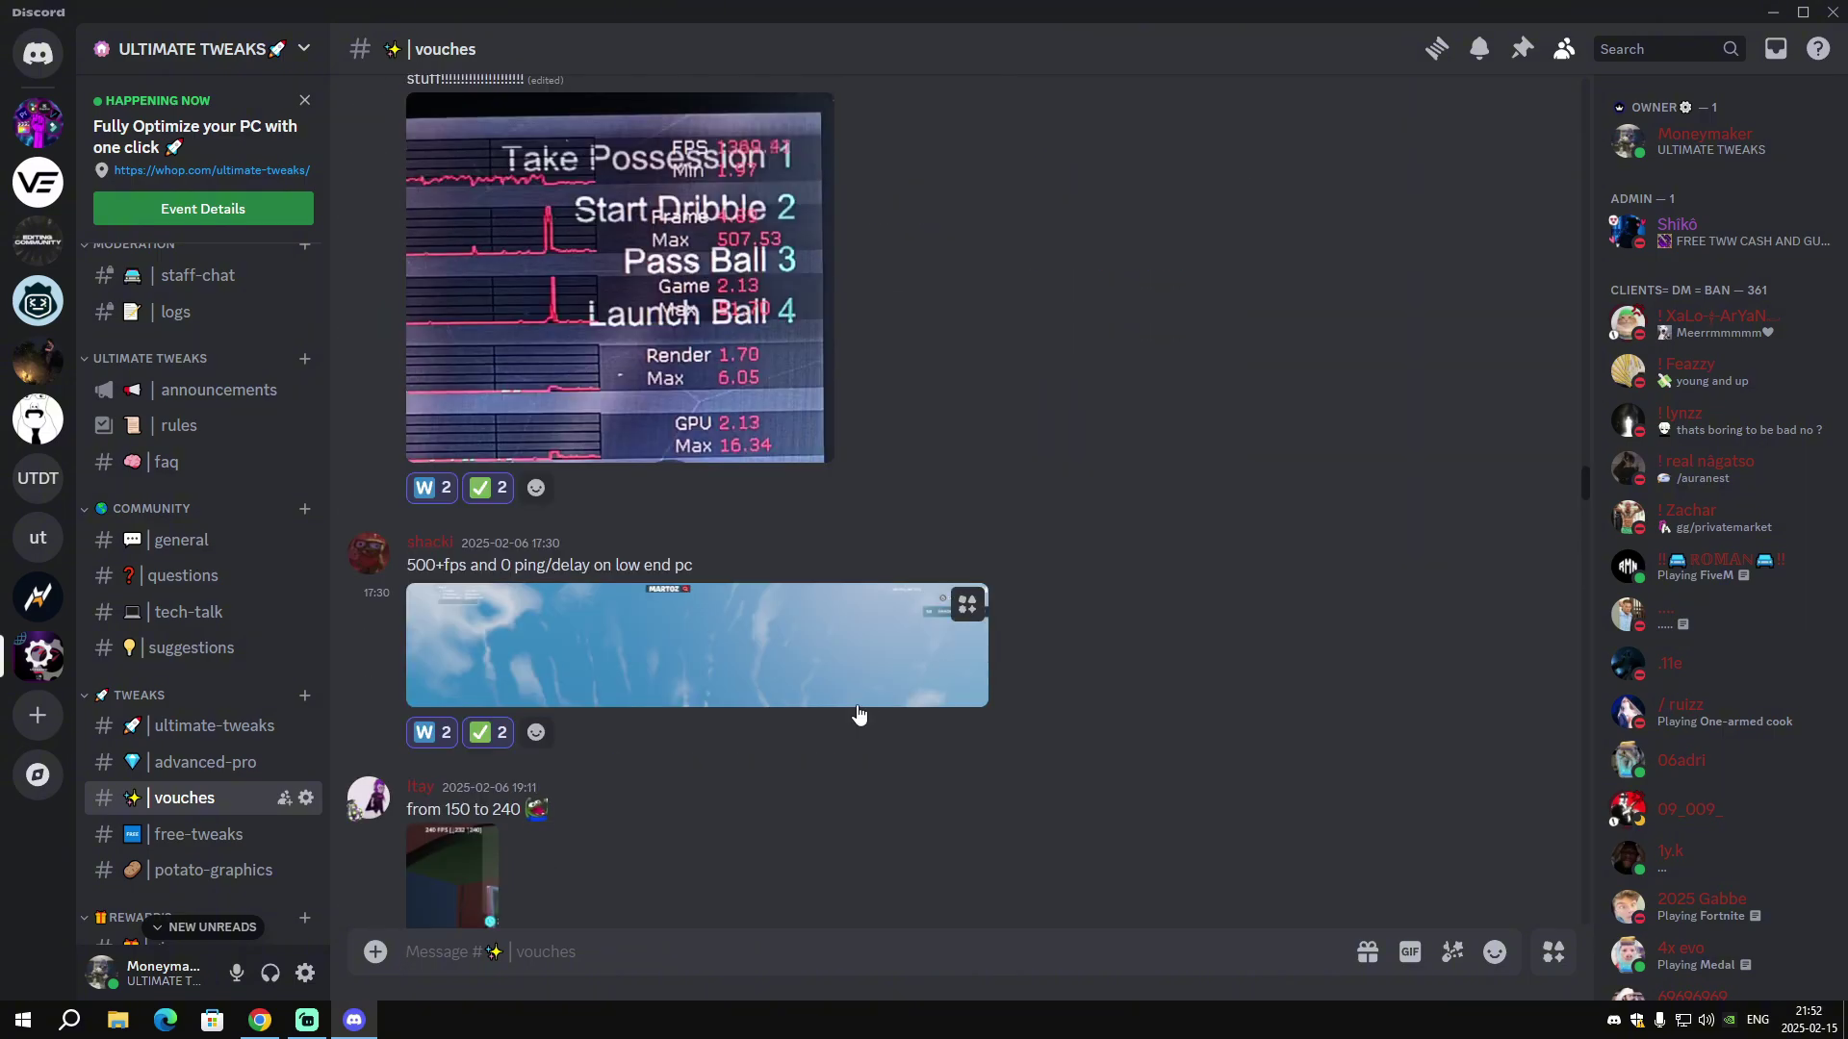
scroll(859, 712, "up", 10)
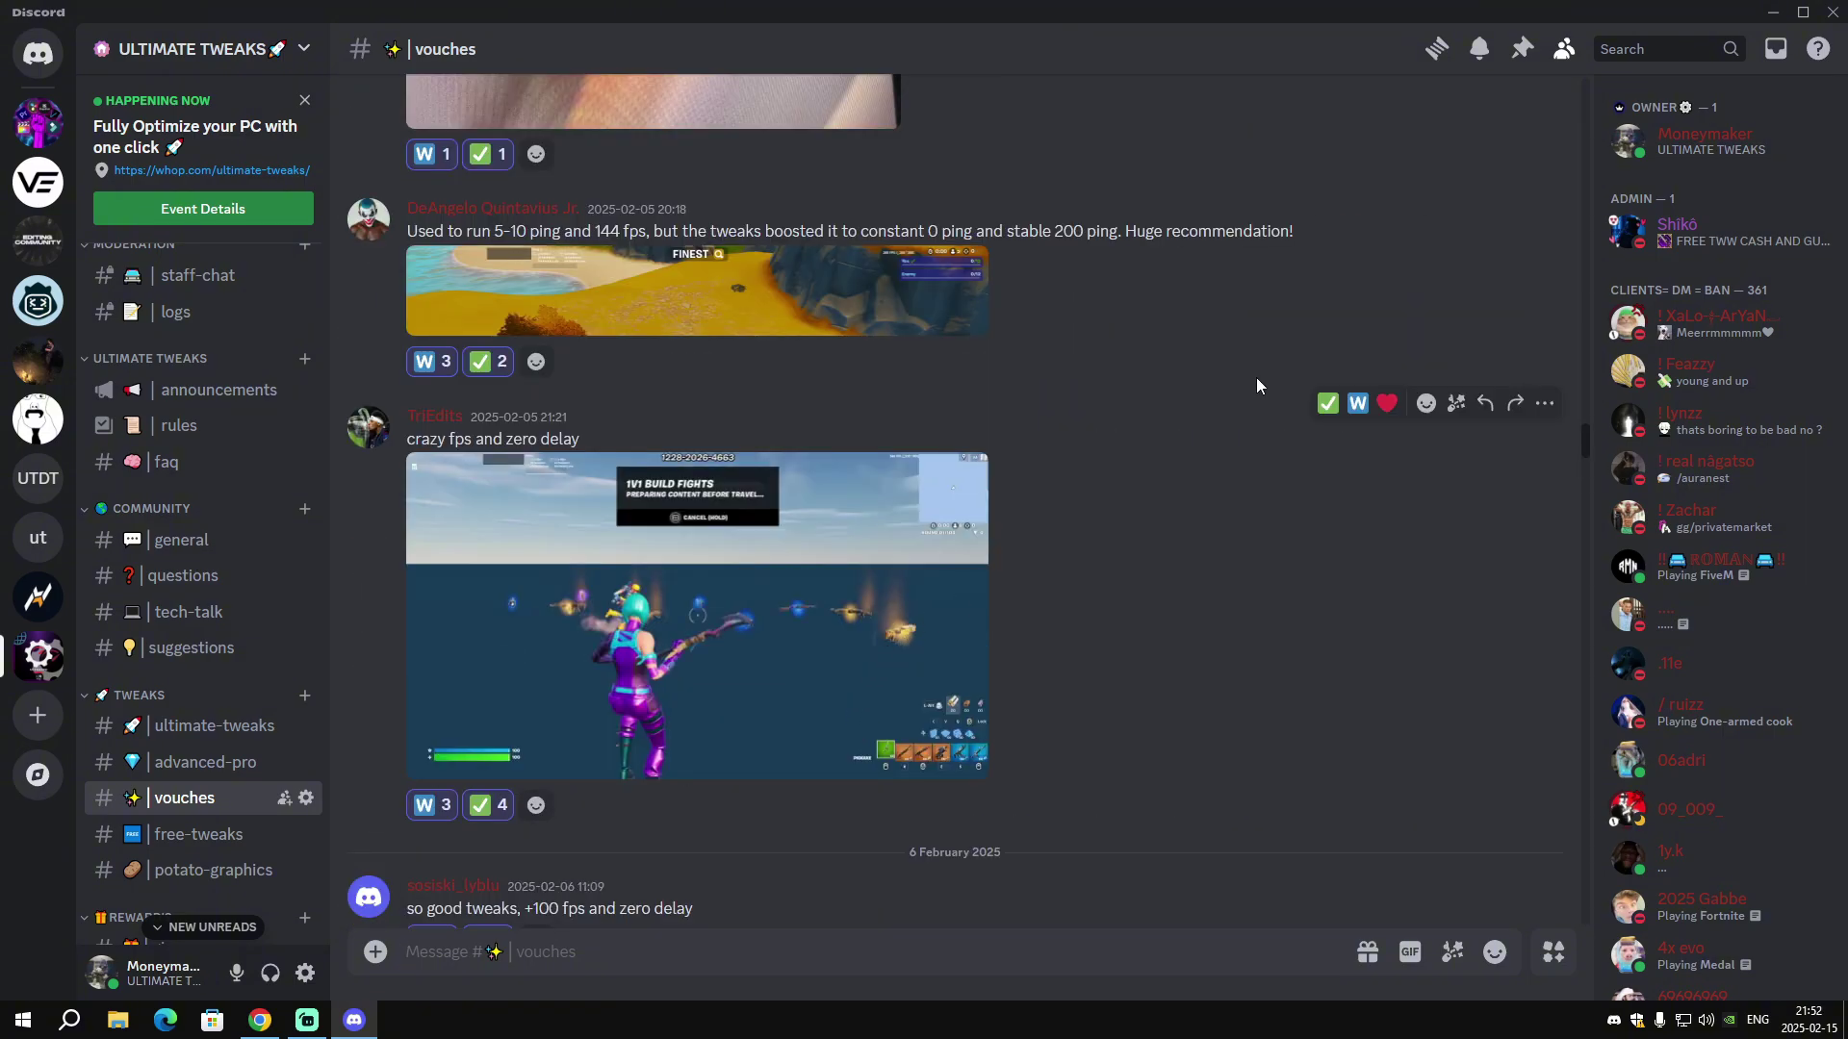
left_click(1832, 11)
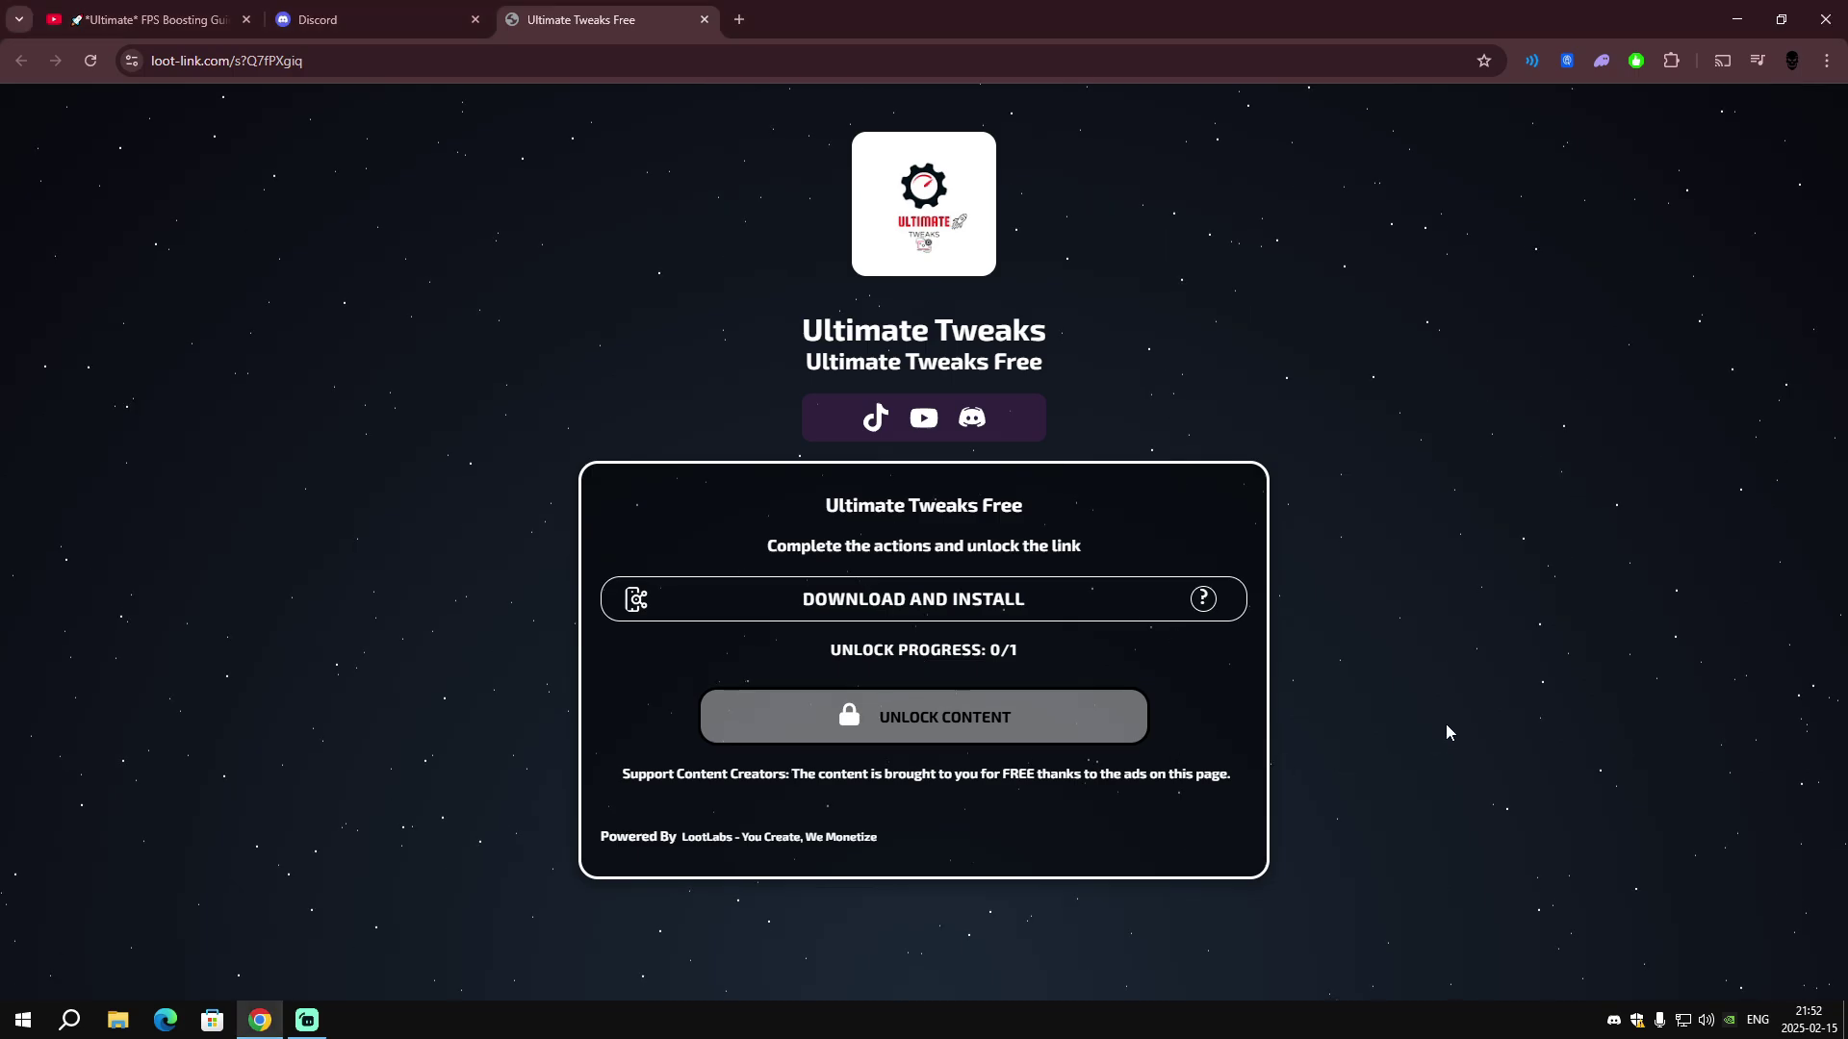
Complete the DOWNLOAD AND INSTALL step, dismiss the privacy error tab, and unlock the Ultimate Tweaks Installer (3).exe download.
left_click(1055, 604)
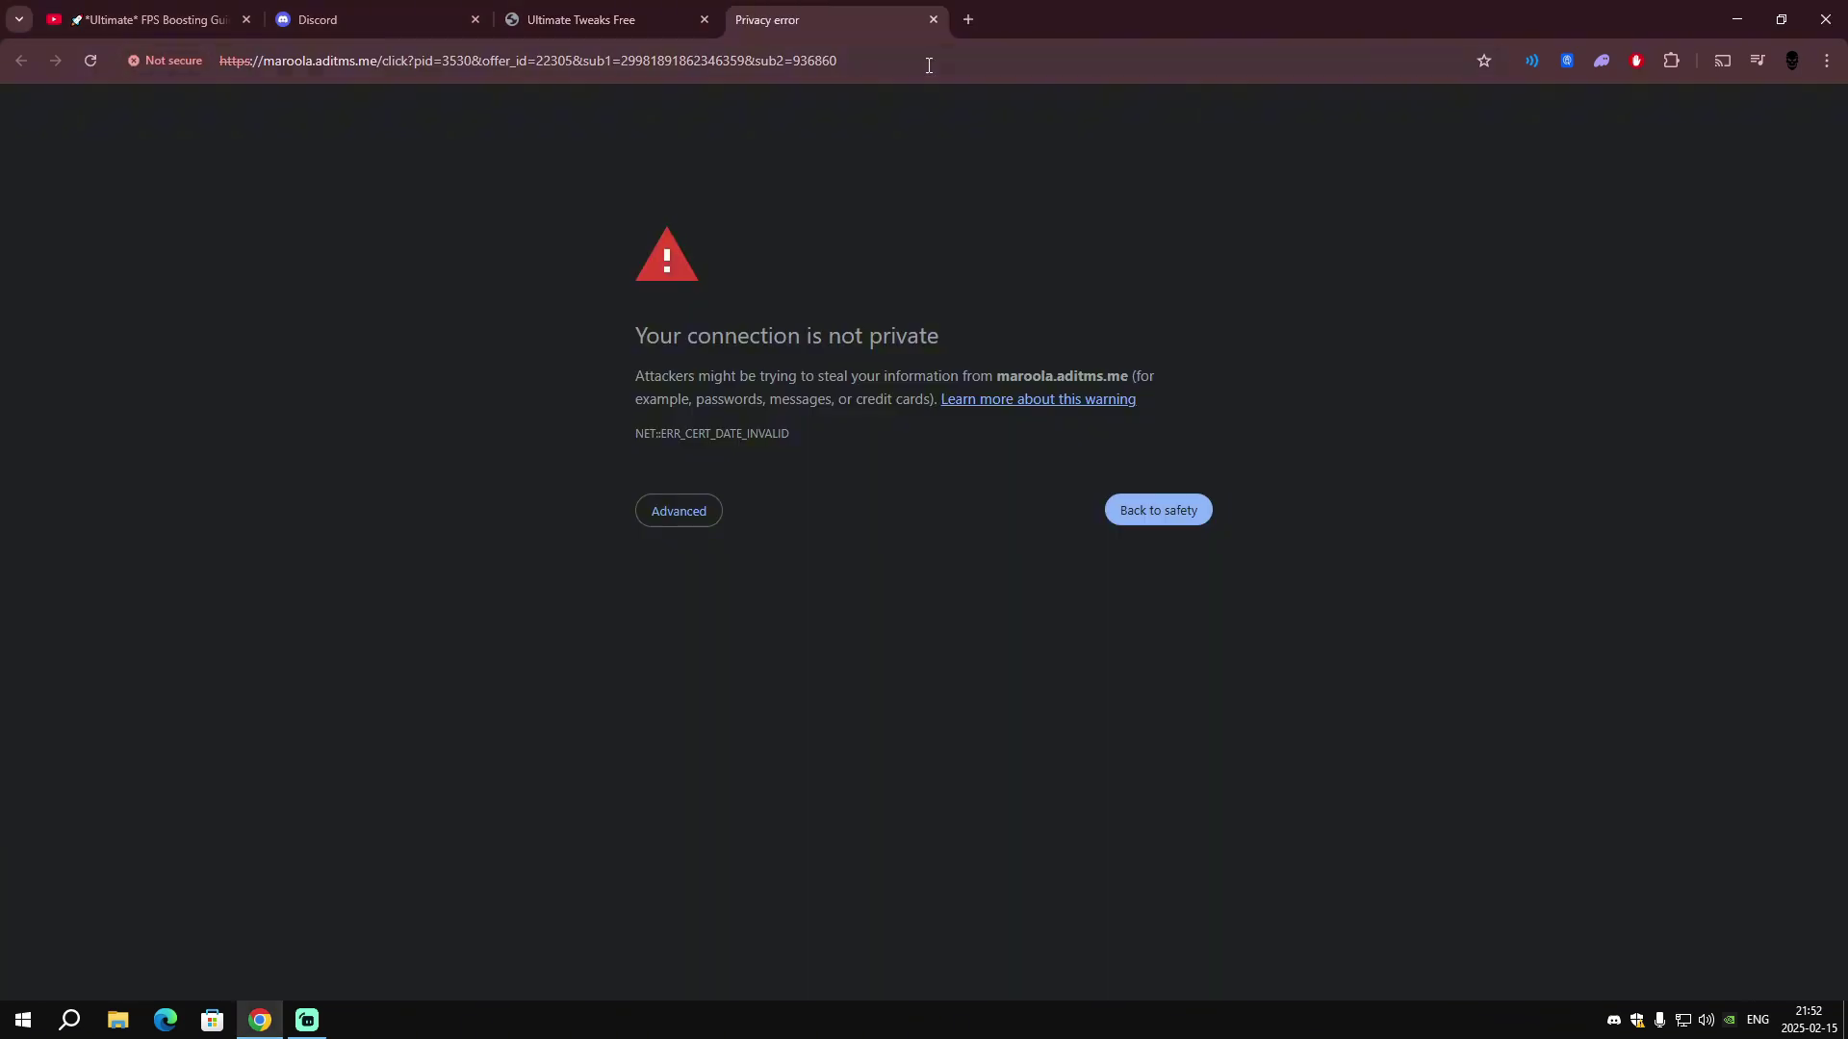
left_click(932, 20)
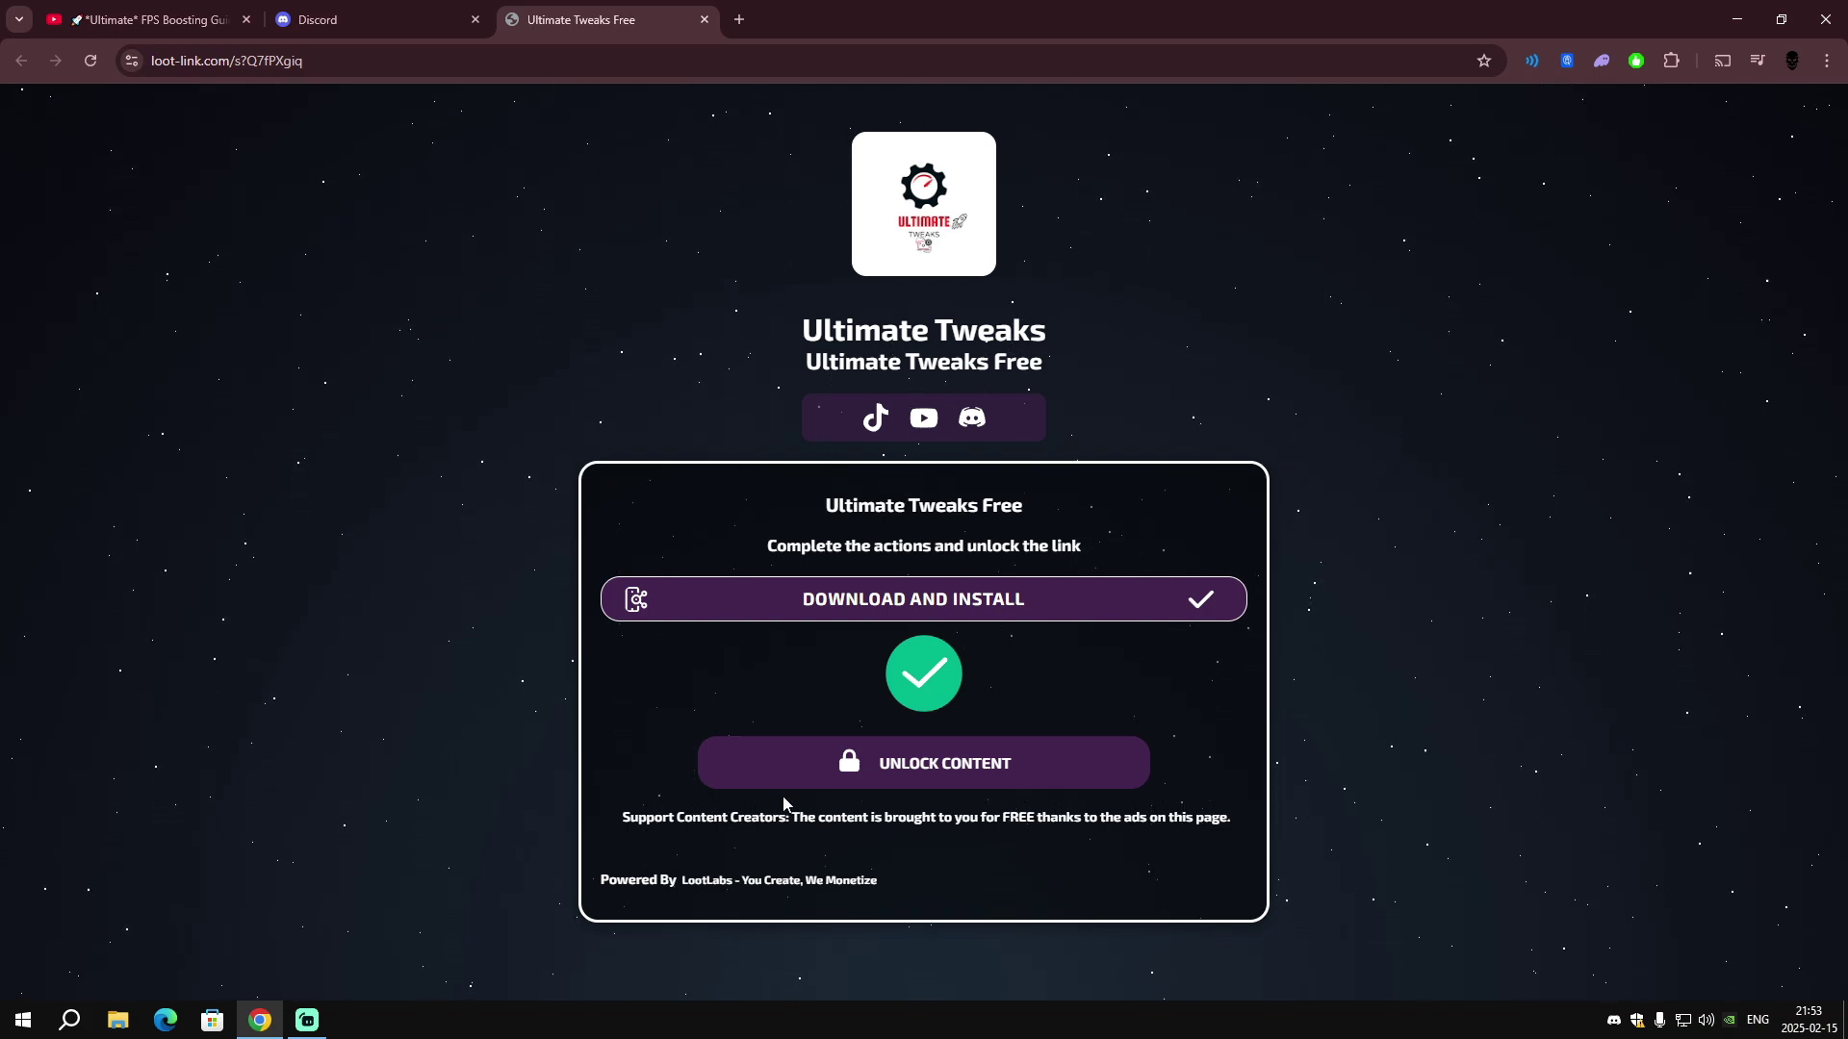
left_click(887, 780)
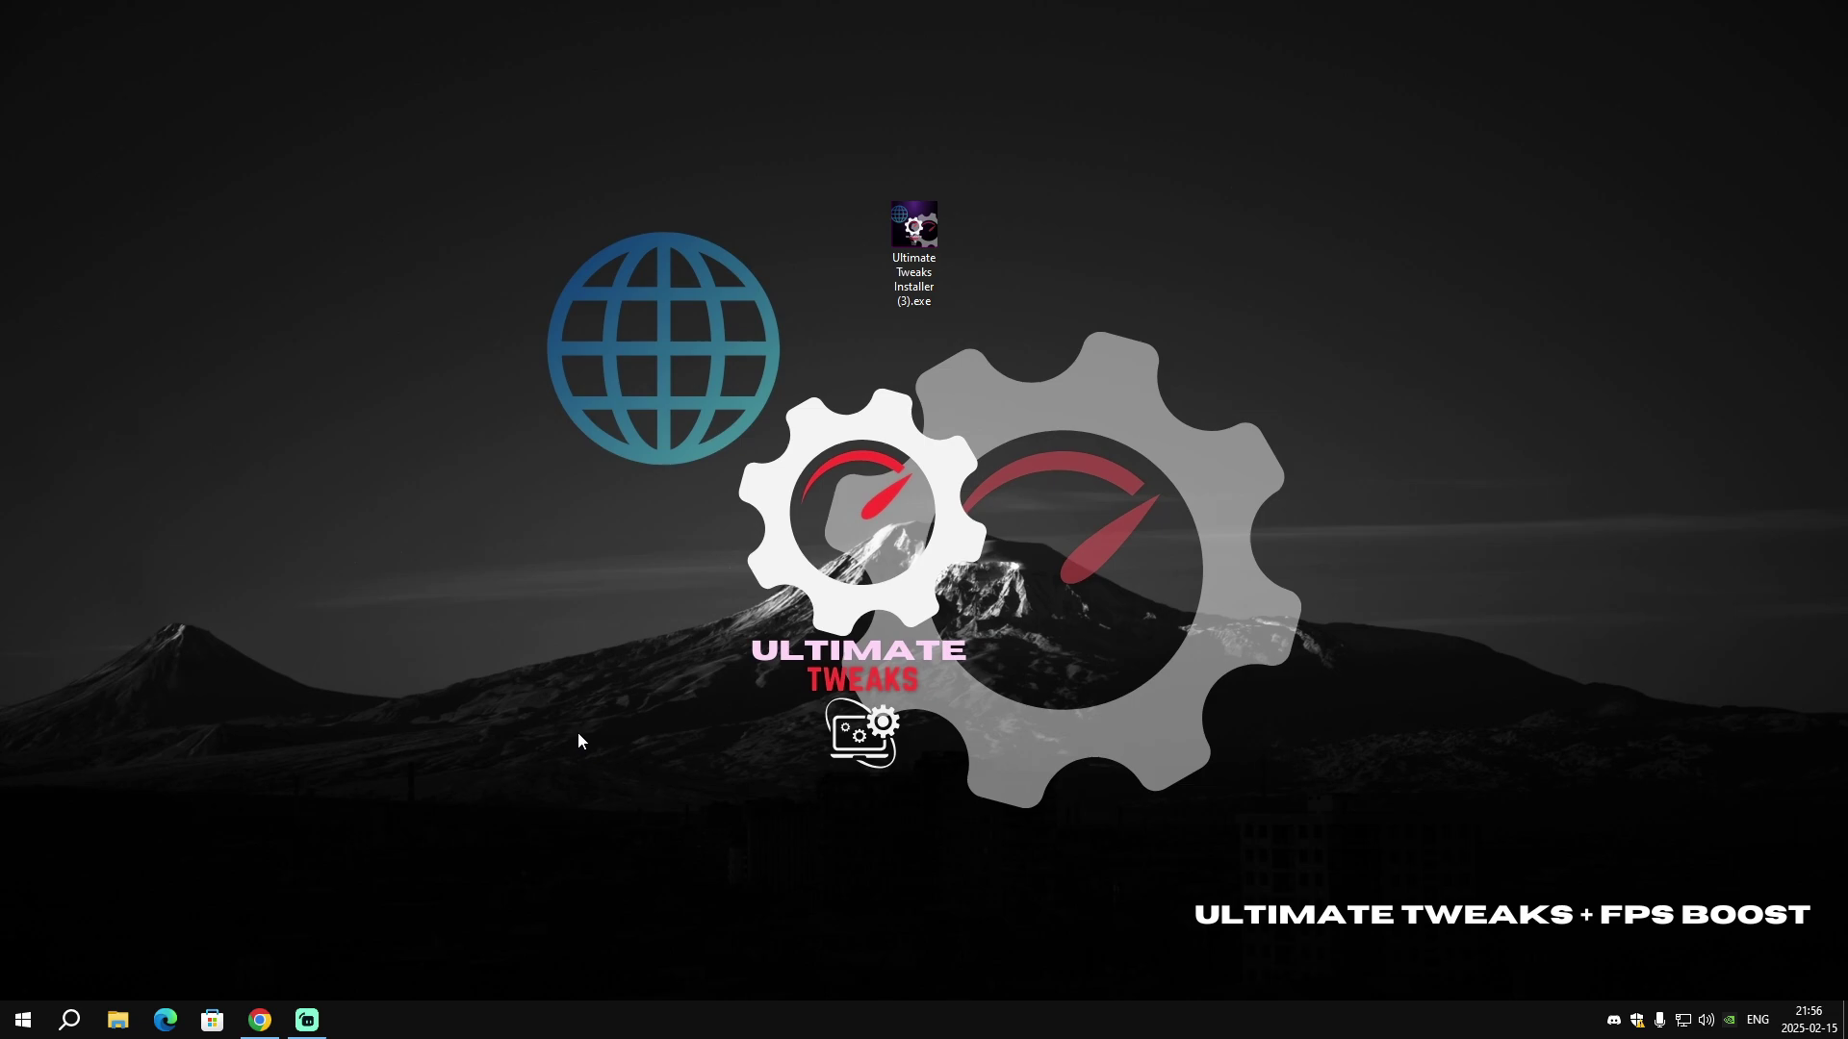
Run the installer as administrator, accept the licence, install for the current user to the default folder, and launch Ultimate Tweaks.
right_click(891, 235)
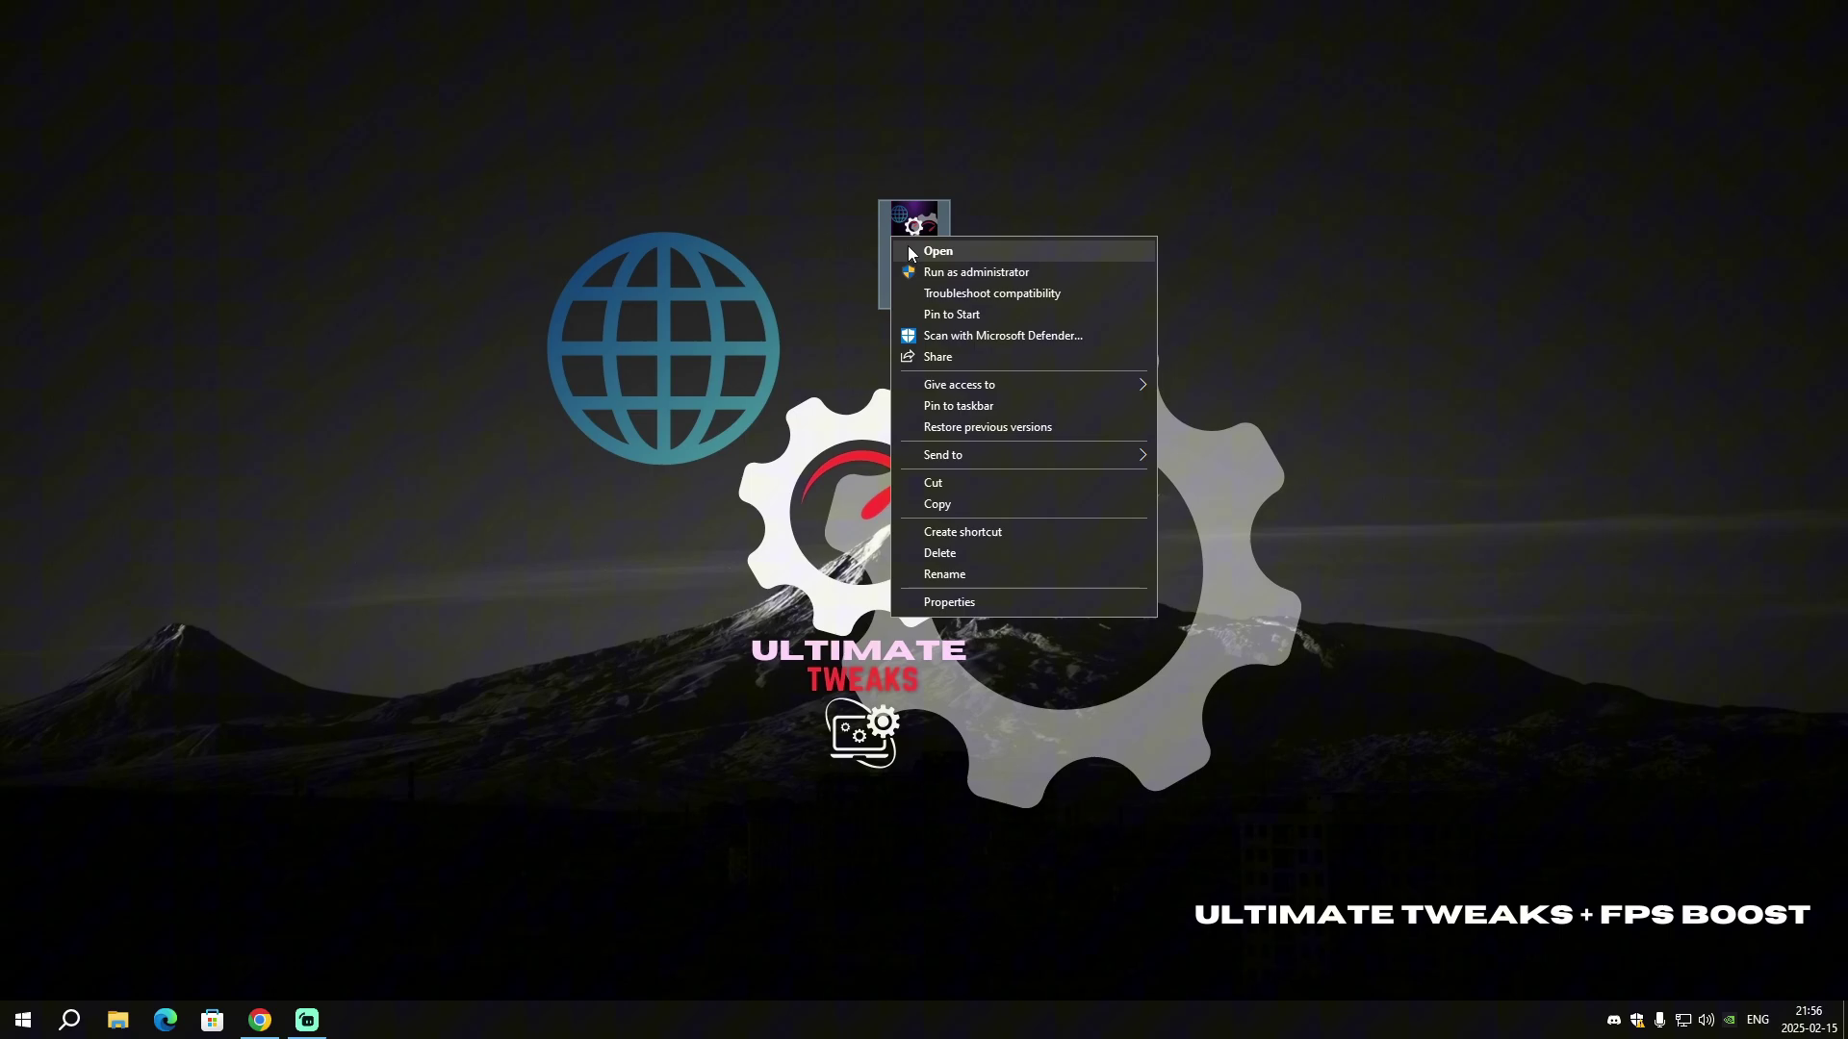
left_click(943, 273)
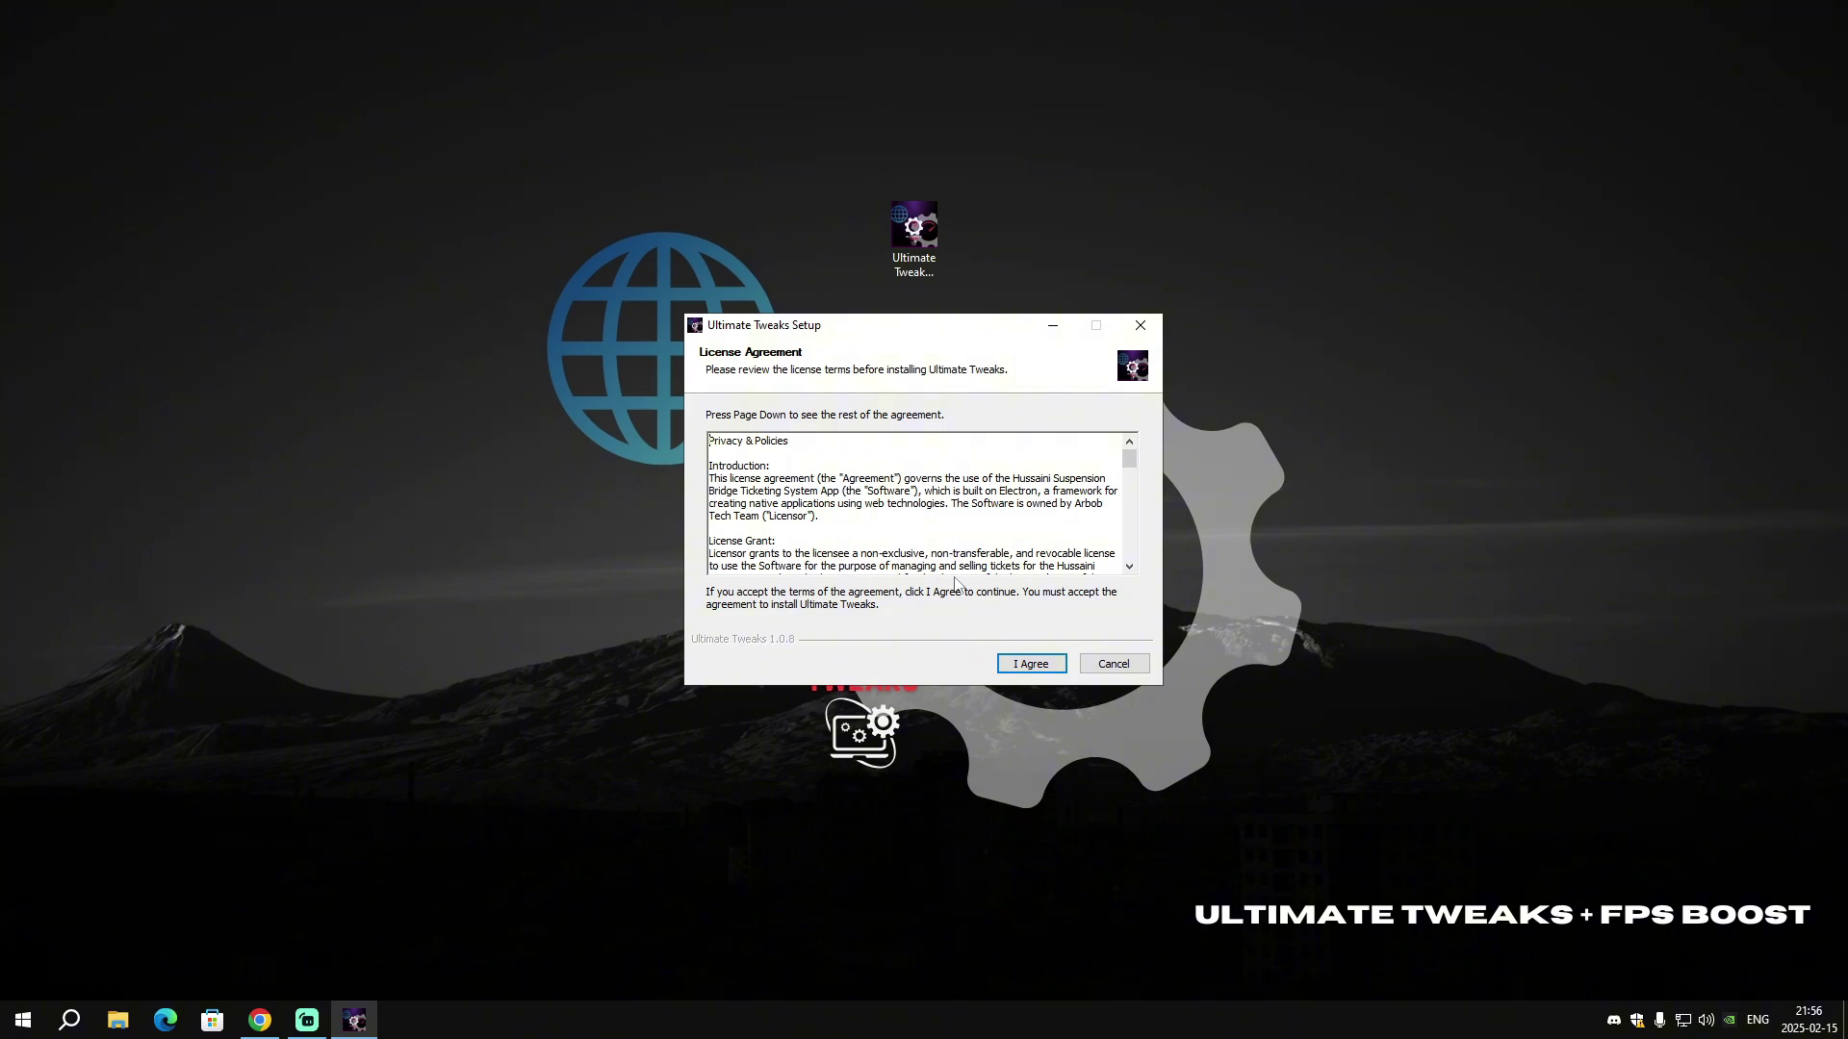
left_click(1027, 666)
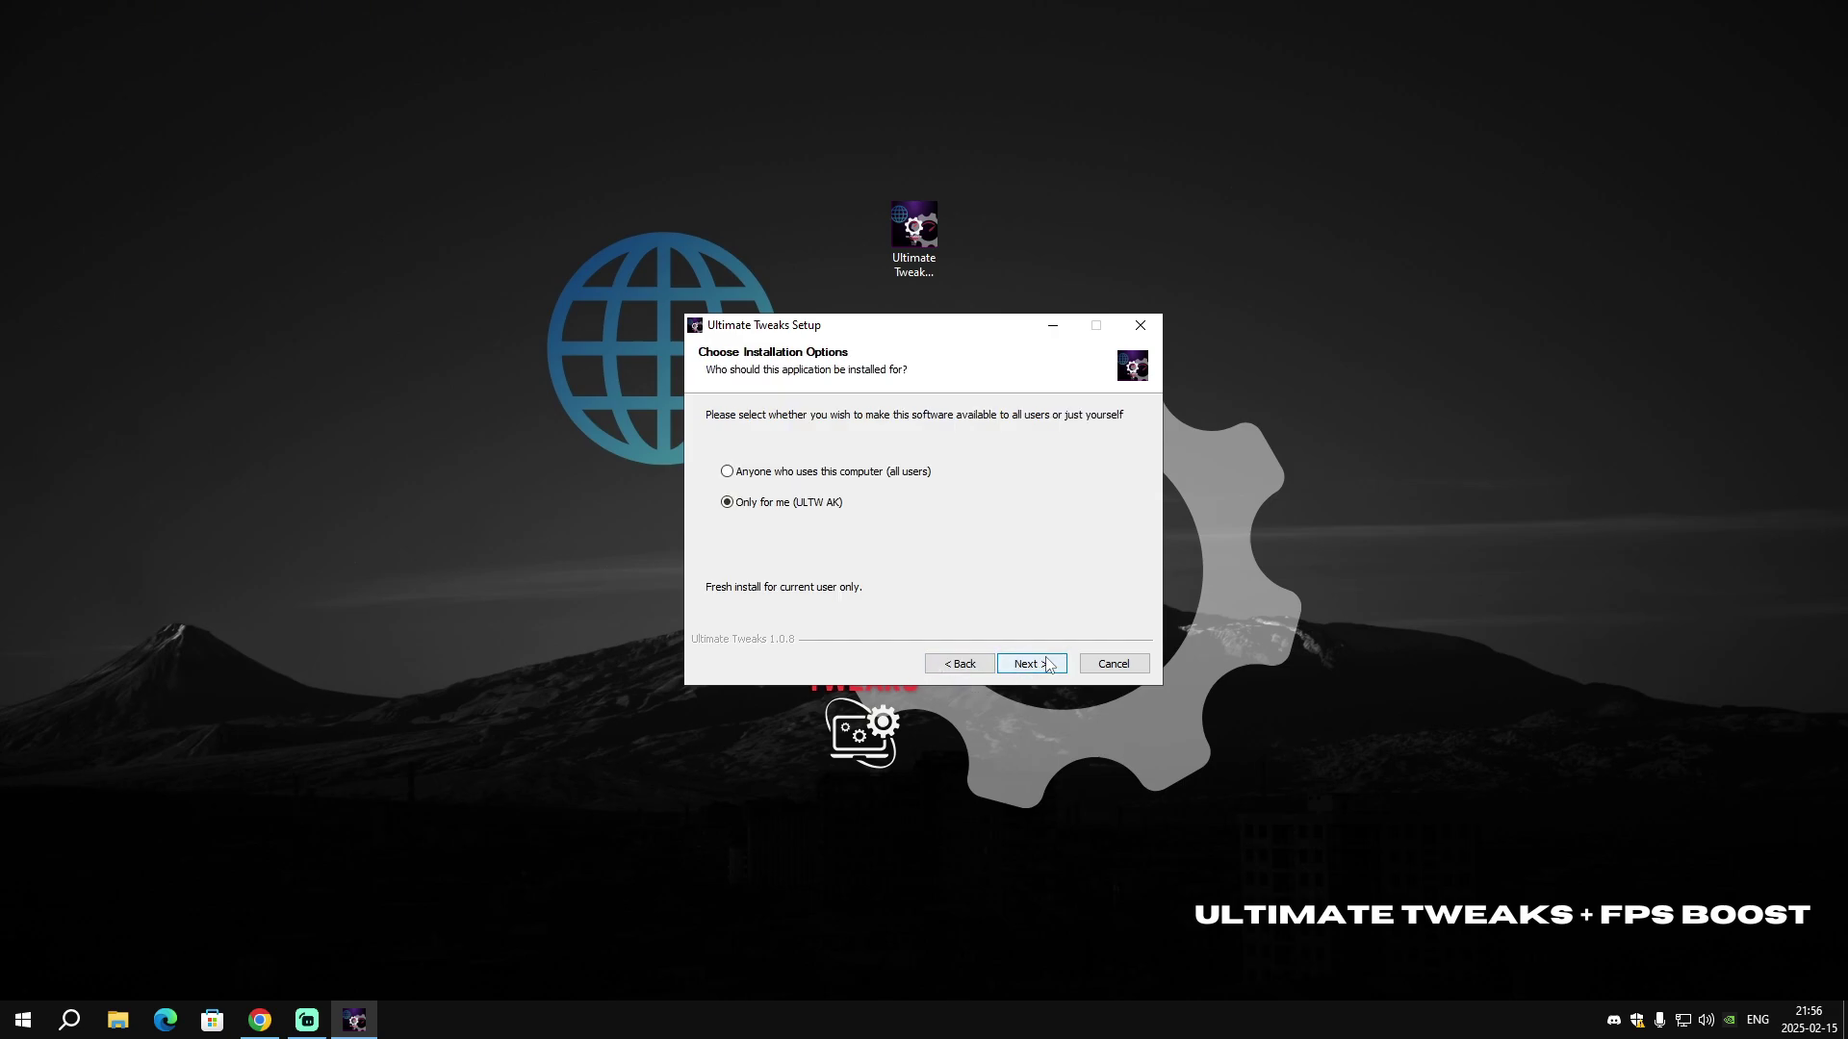
left_click(1028, 666)
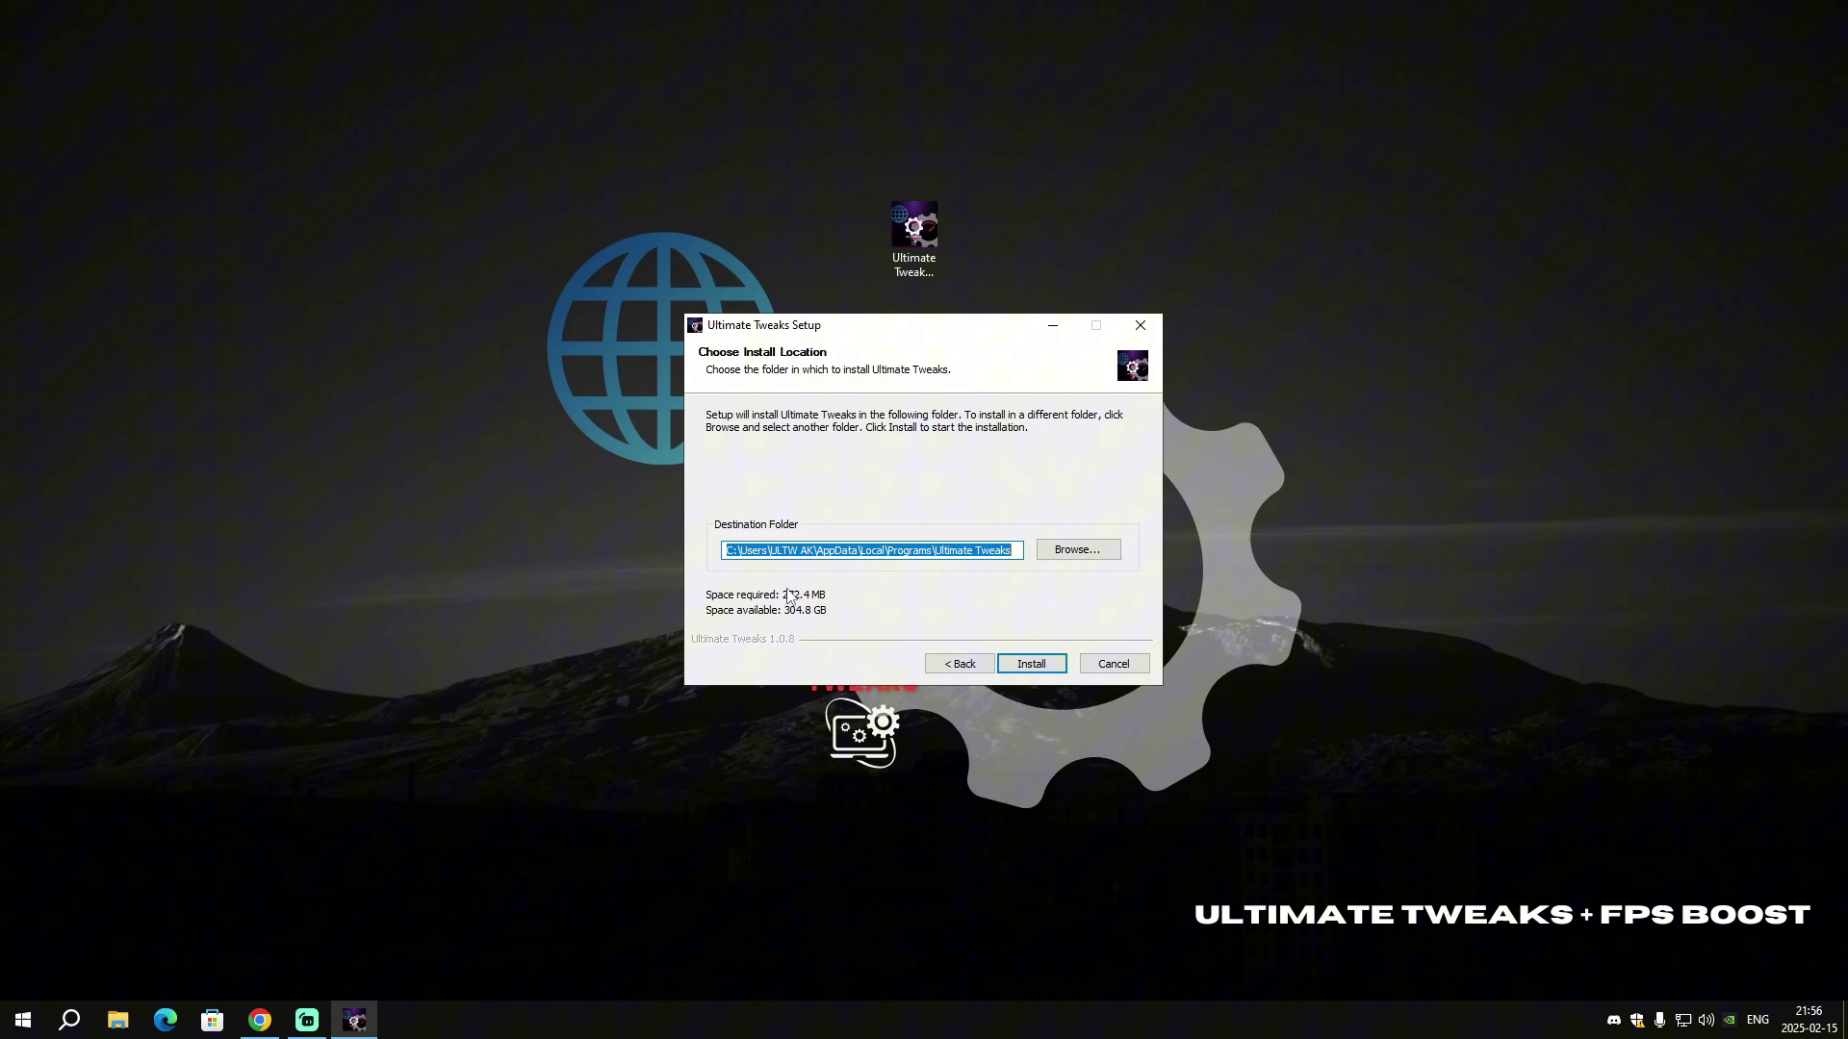
left_click(1031, 664)
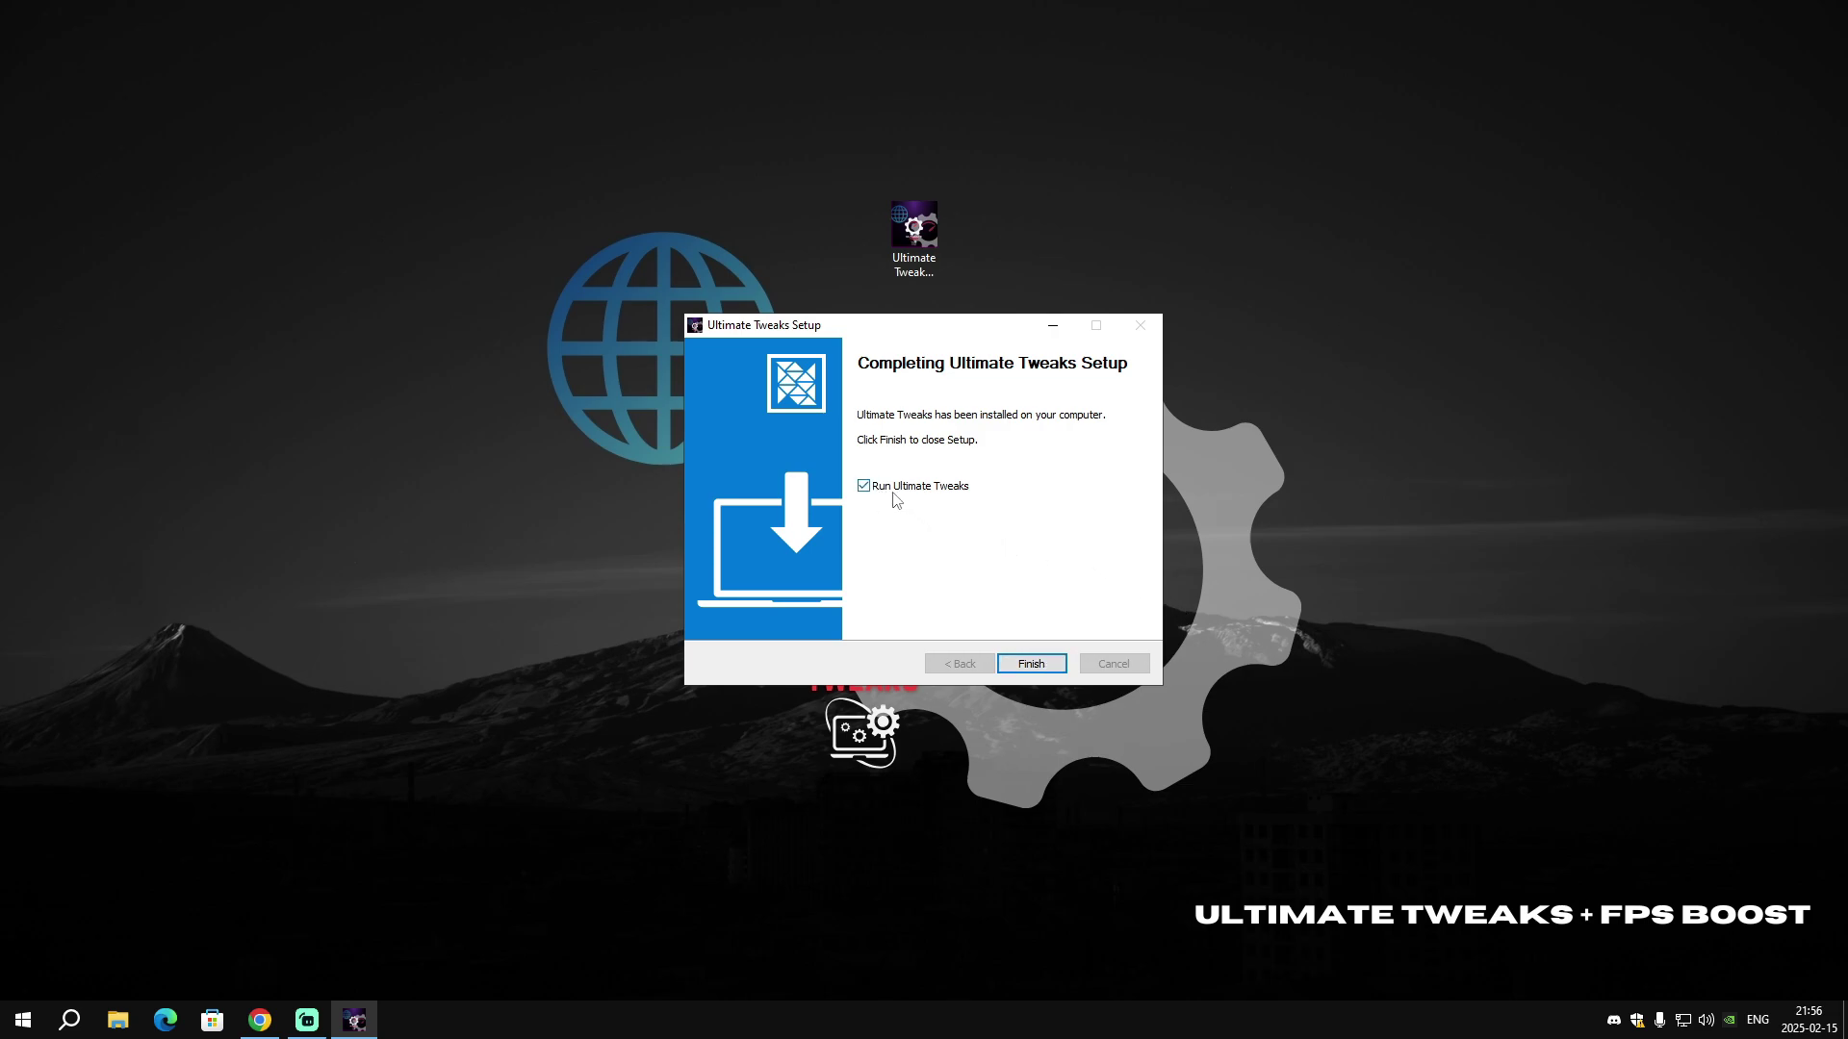
left_click(1030, 663)
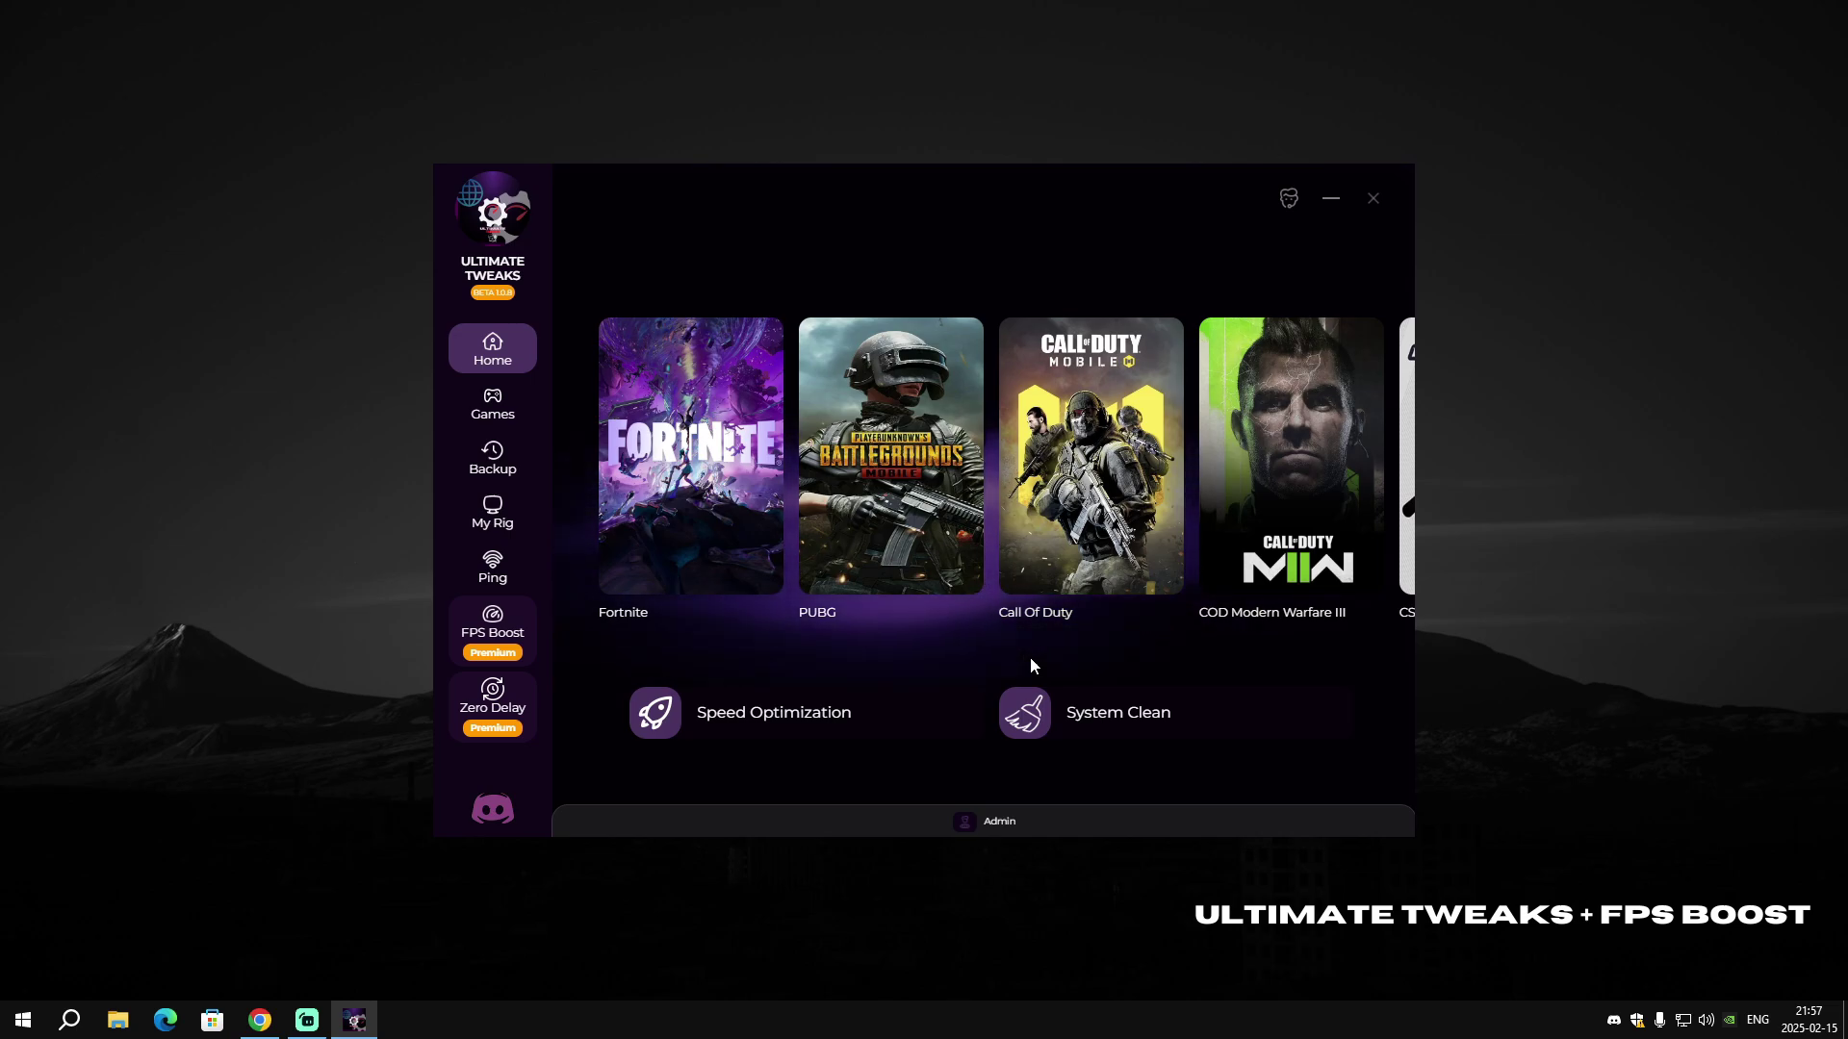
Run Speed Optimization from the Home page to apply the CPU priority registry tweaks.
left_click(752, 721)
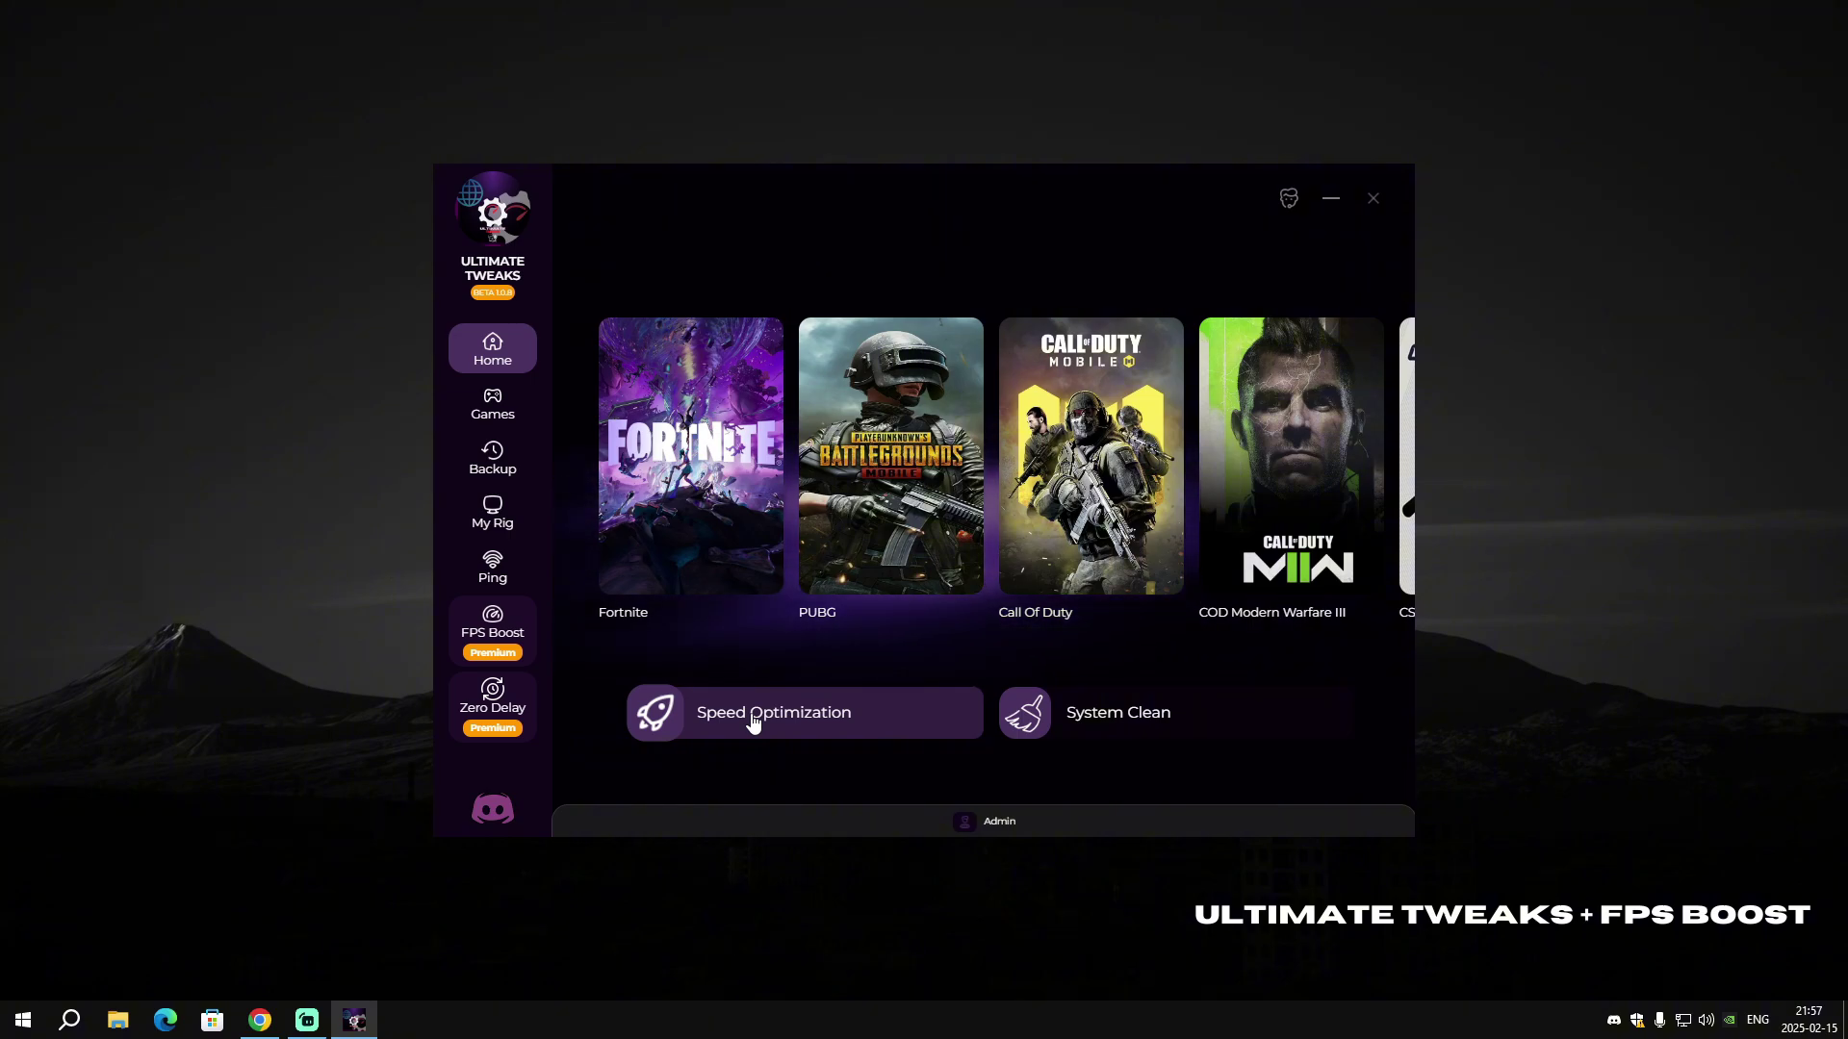
Run System Clean to clear Temp folders, flush DNS and recreate SoftwareDistribution.
left_click(1079, 717)
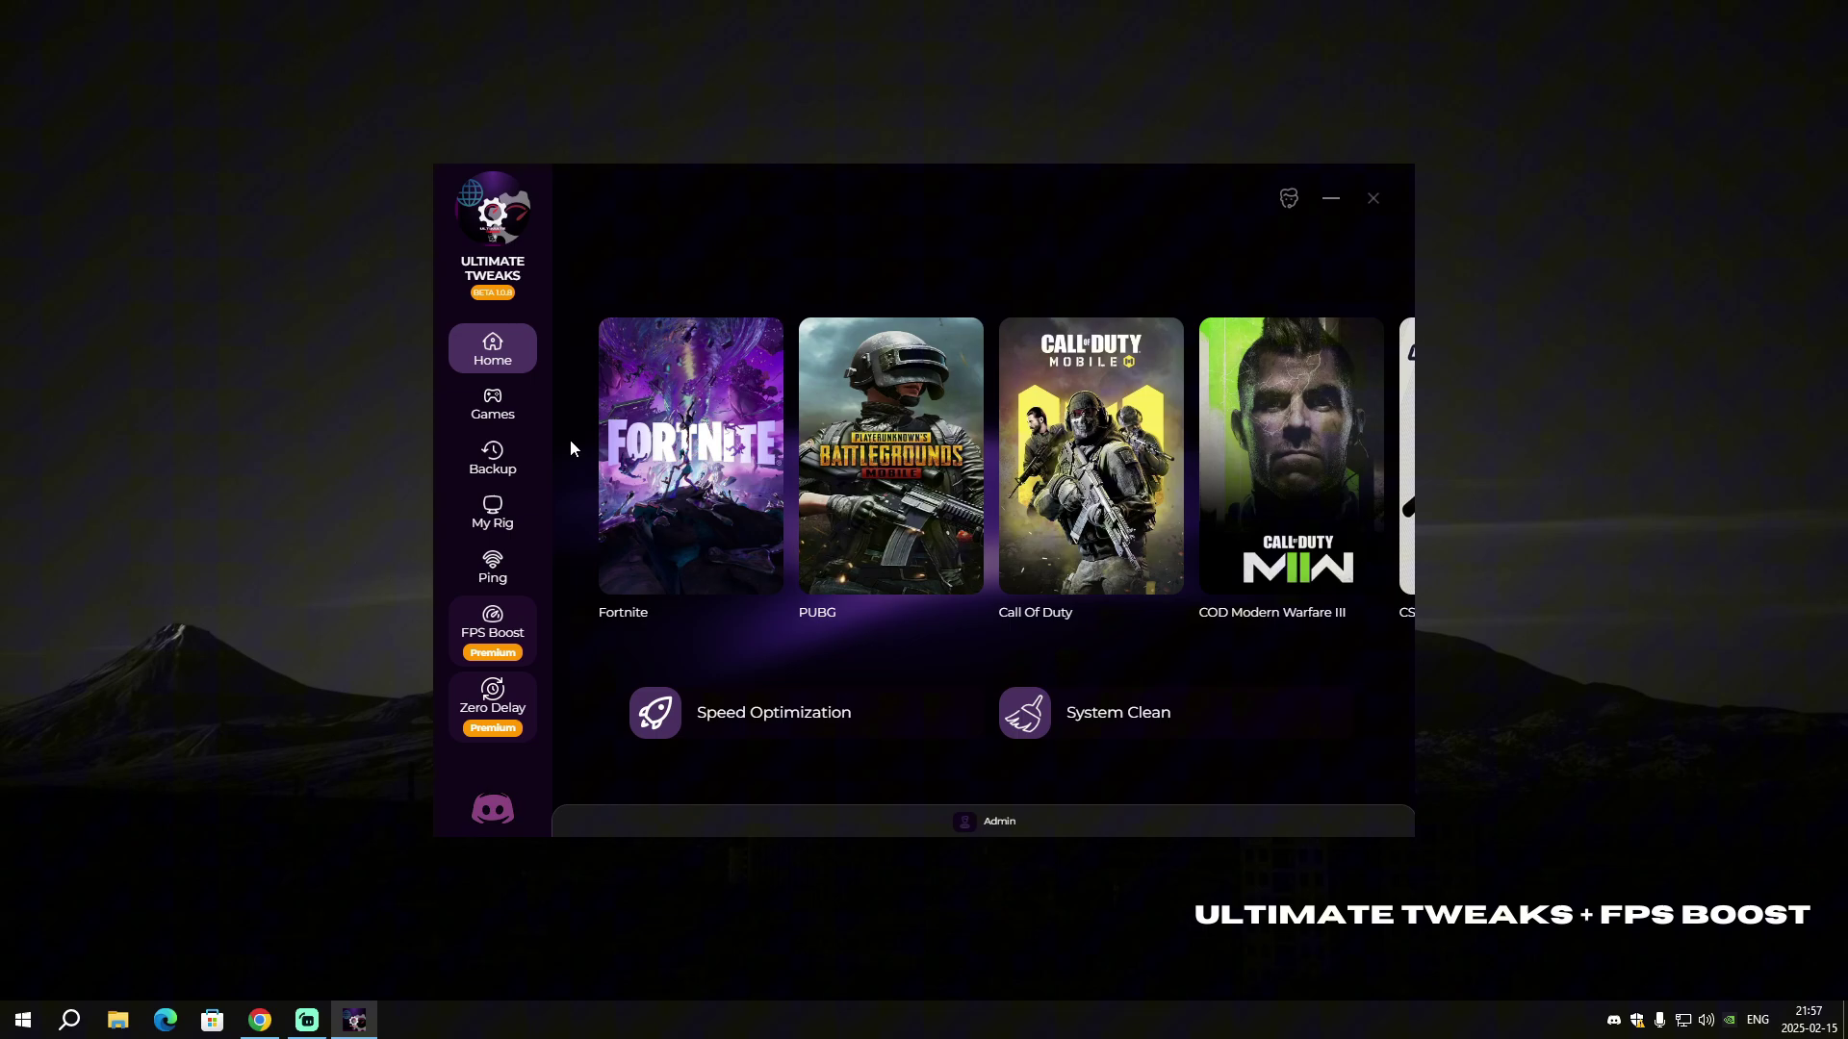
Open the Games grid, scroll through it, and apply the Valorant tile's speed and latency tweaks.
left_click(513, 412)
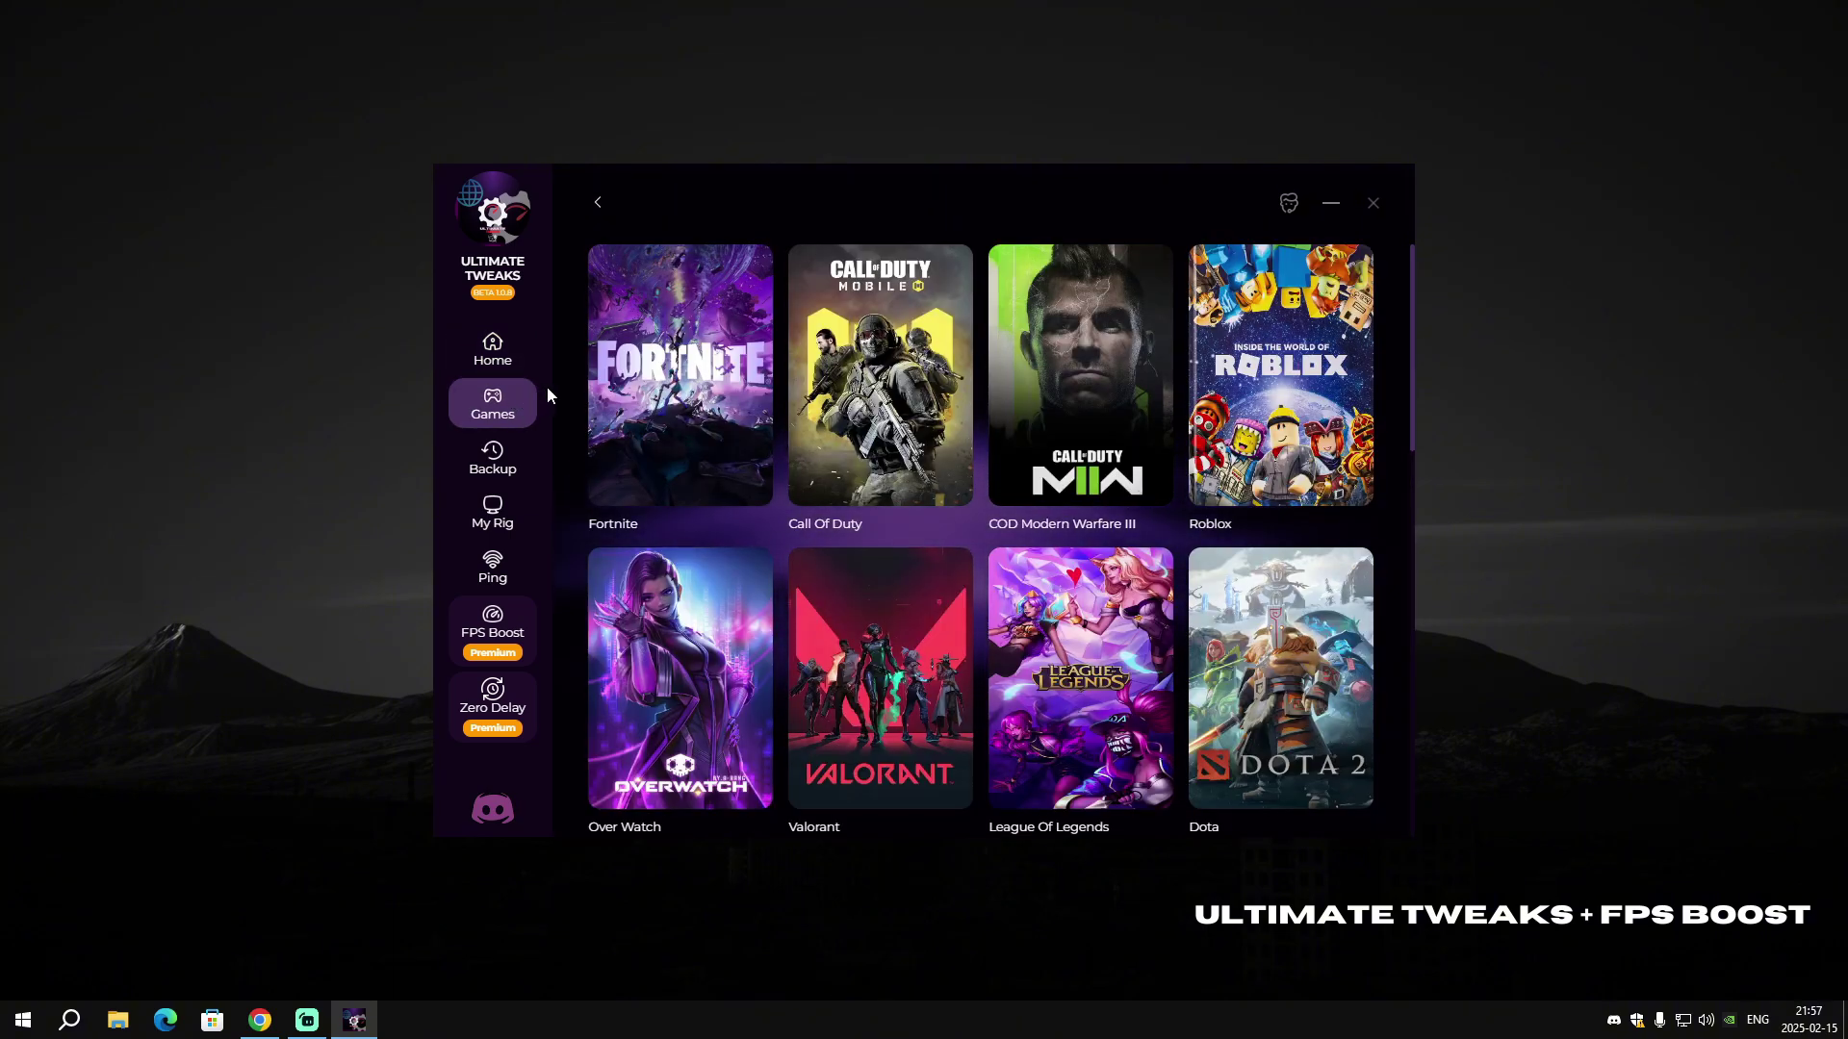
scroll(1178, 528, "down", 10)
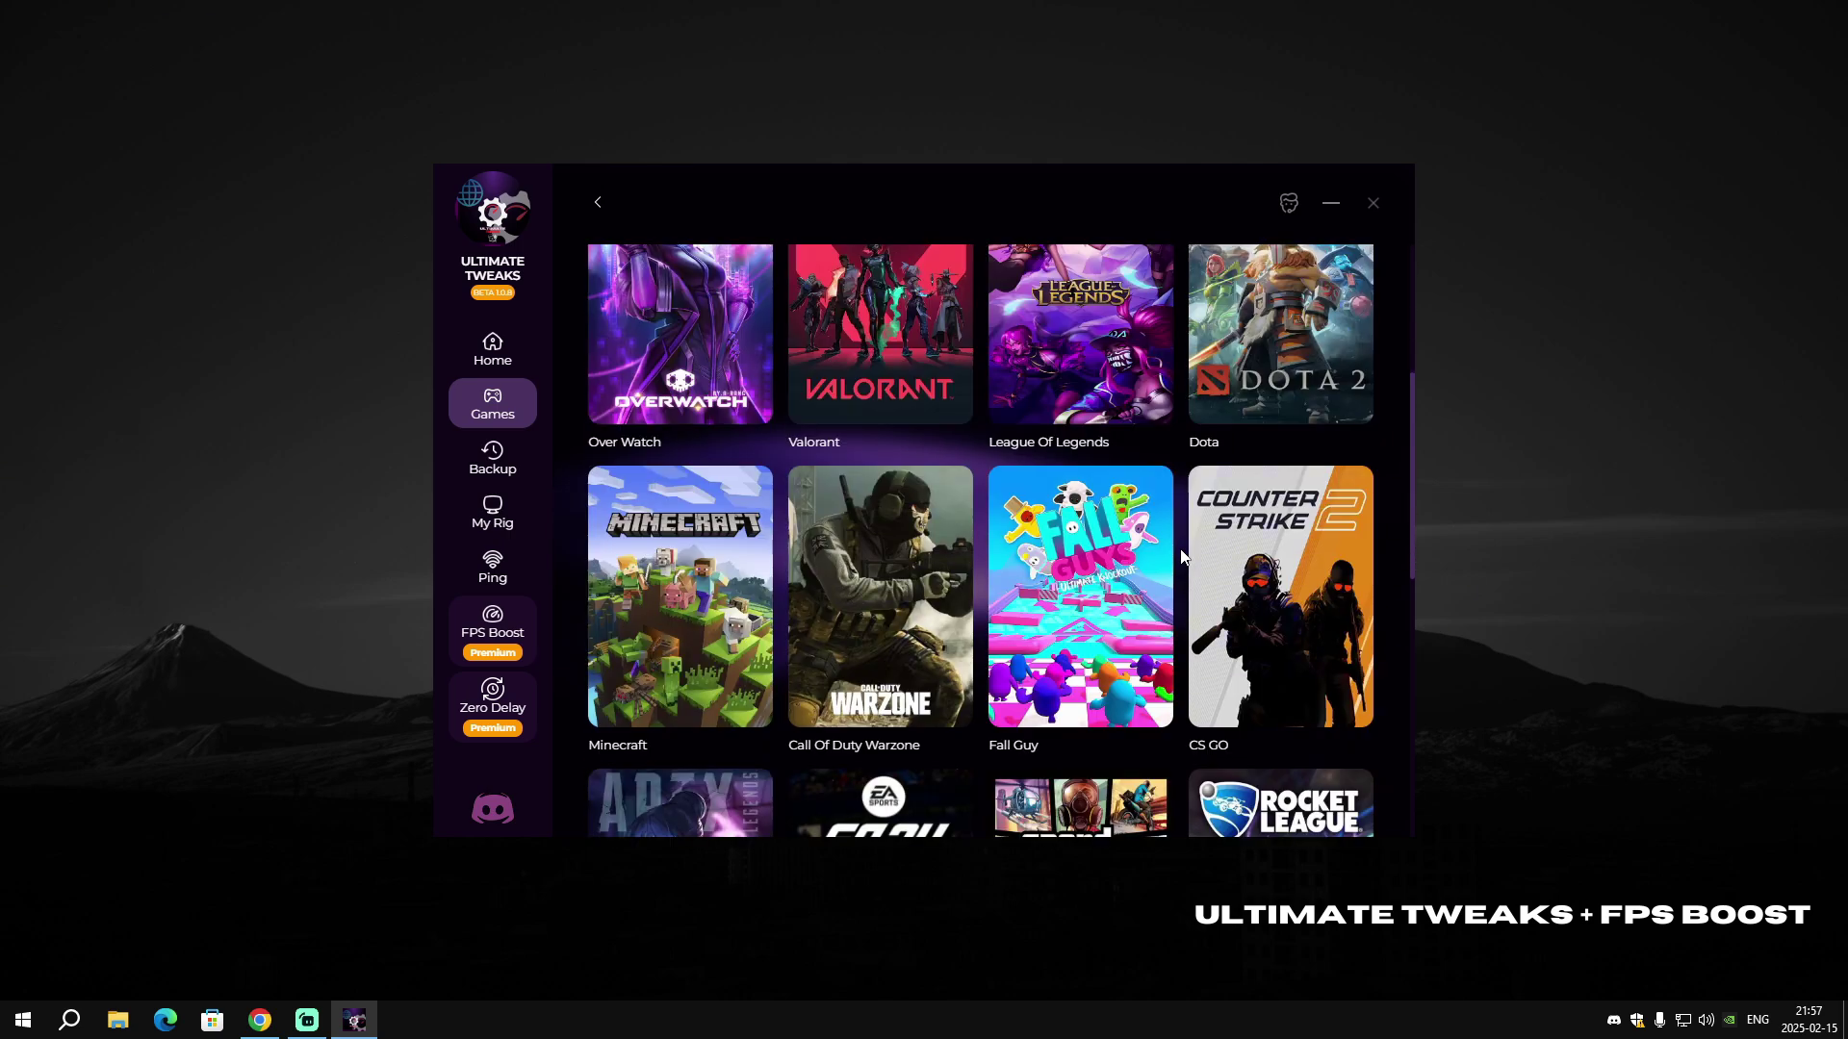
scroll(1284, 606, "up", 10)
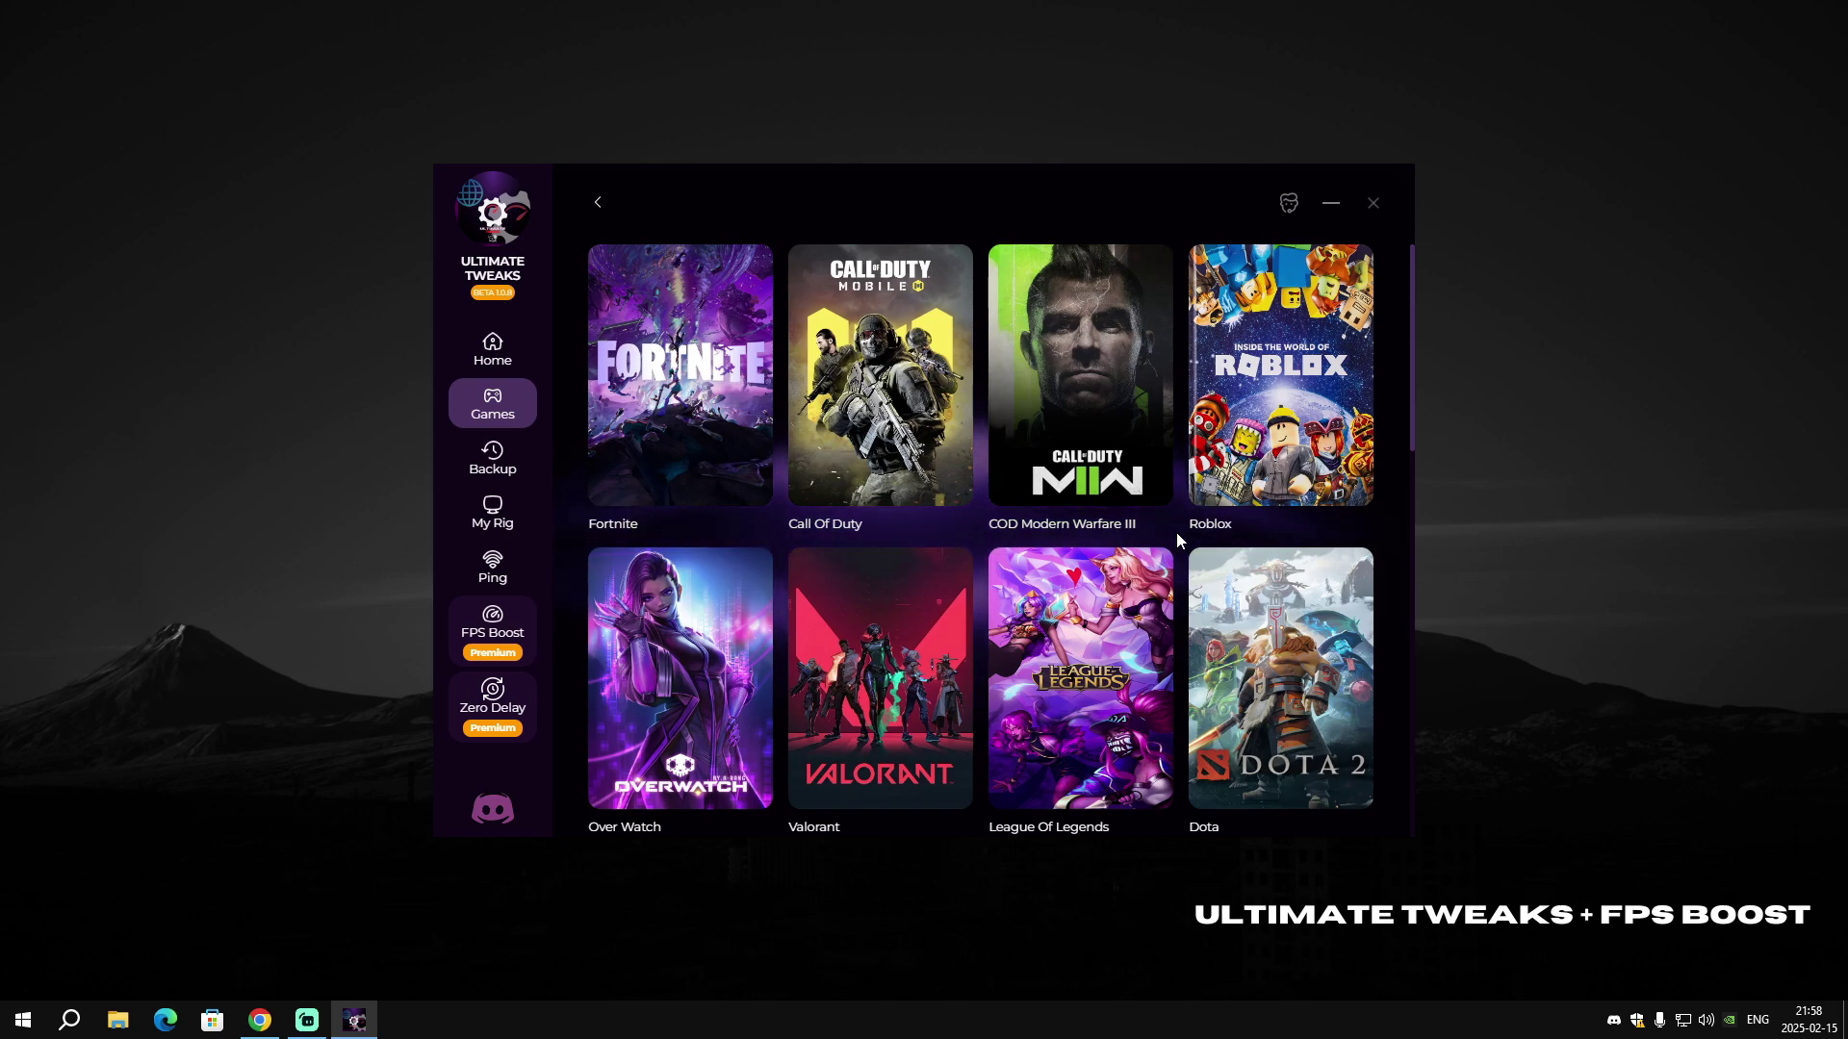
mouse_move(704, 375)
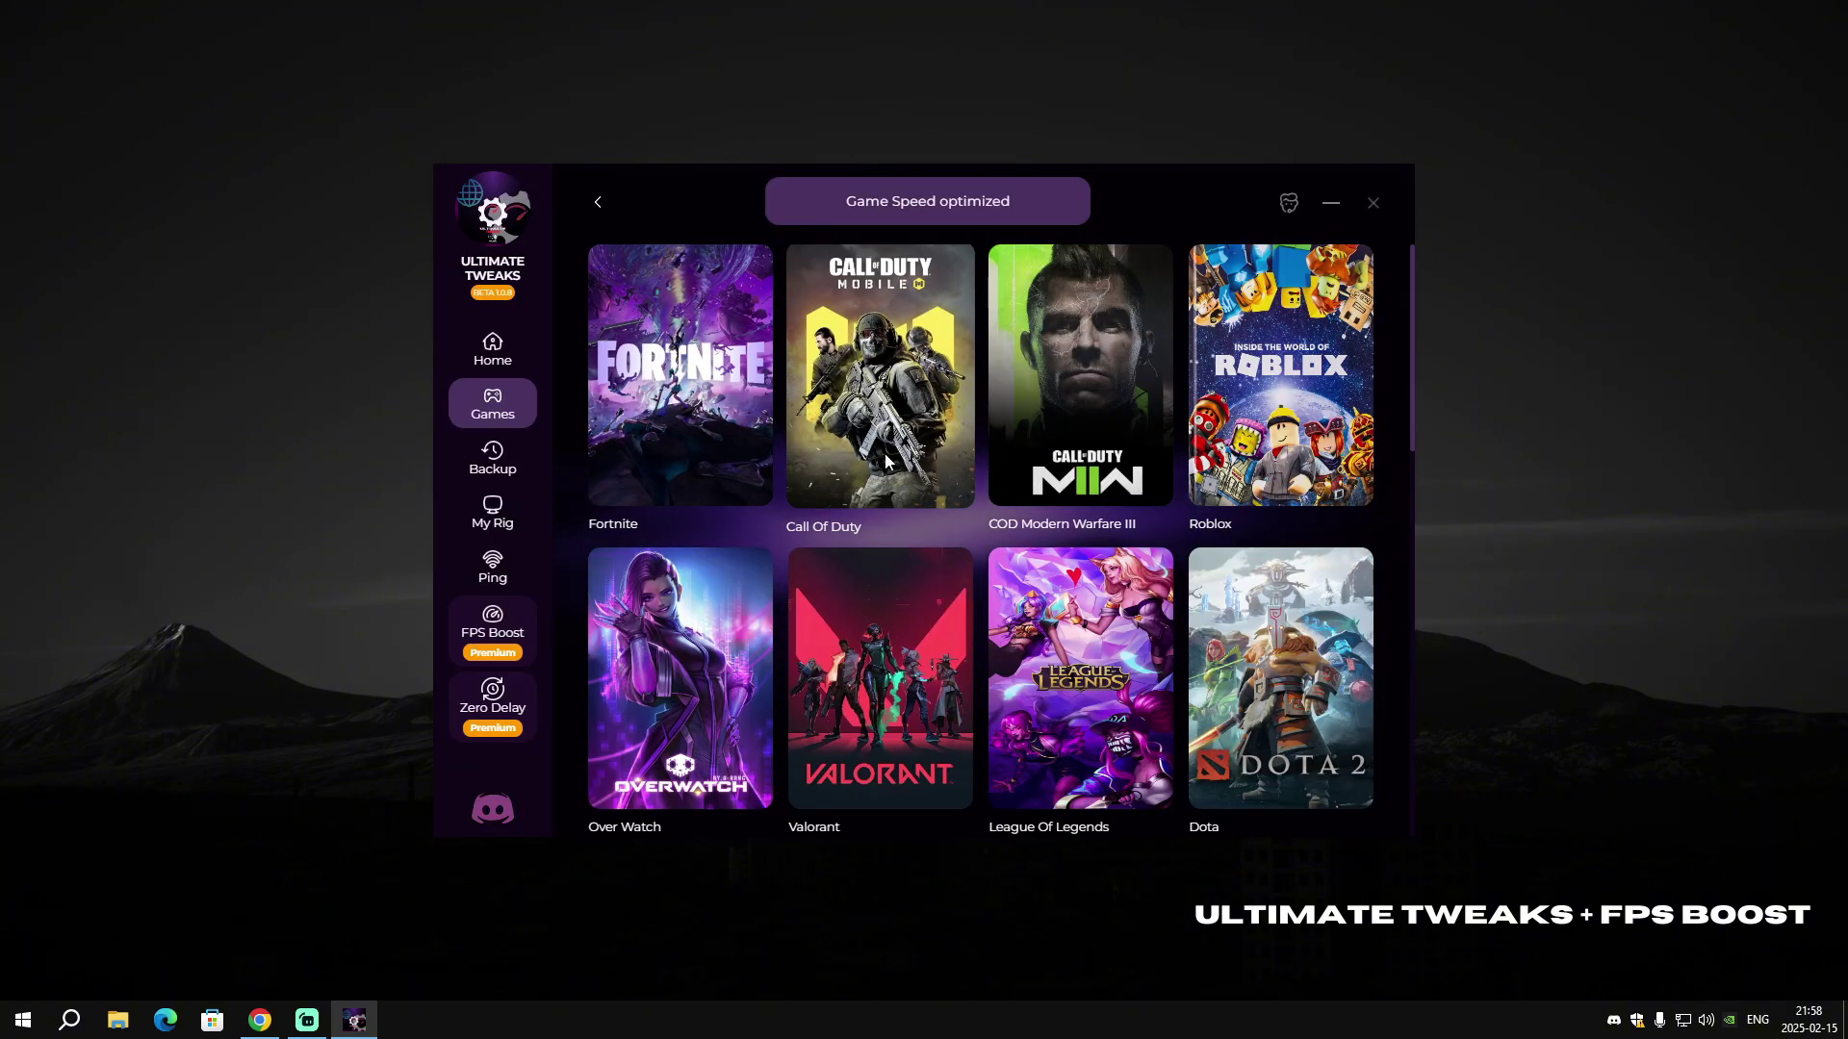
scroll(1040, 519, "down", 4)
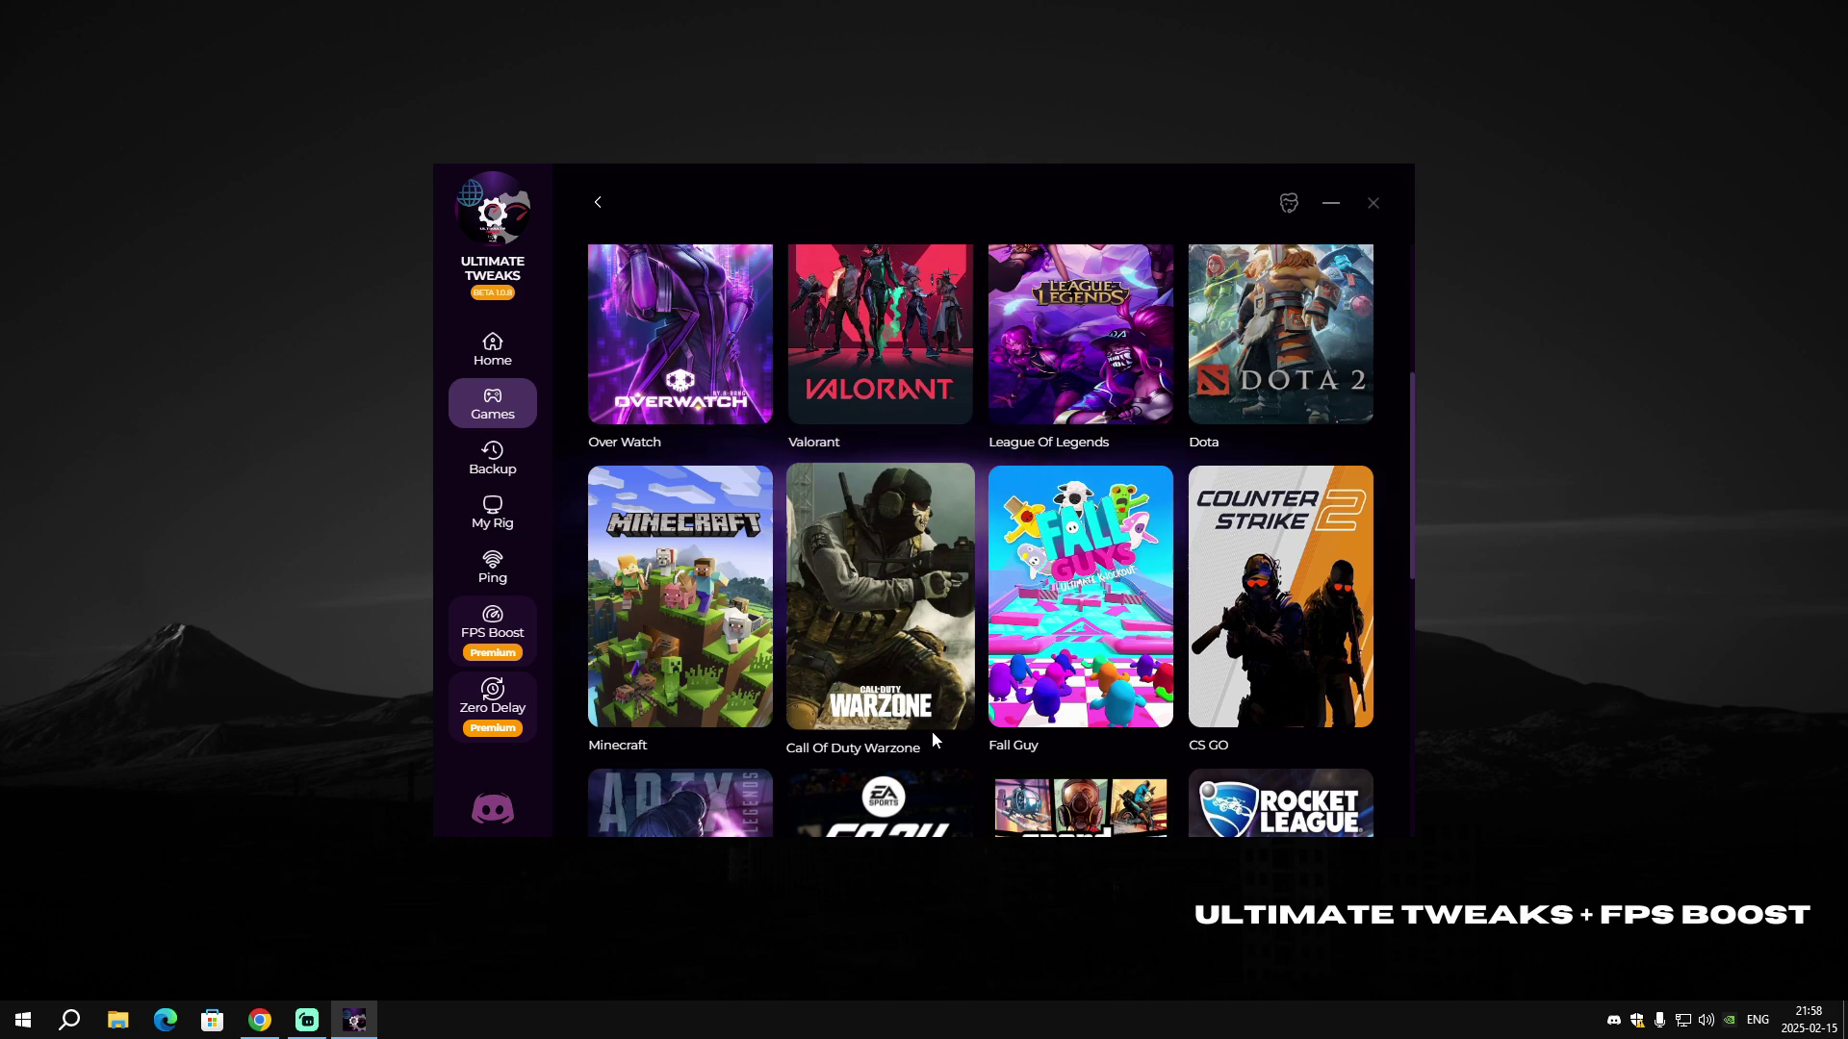
scroll(741, 668, "down", 2)
scroll(967, 576, "down", 3)
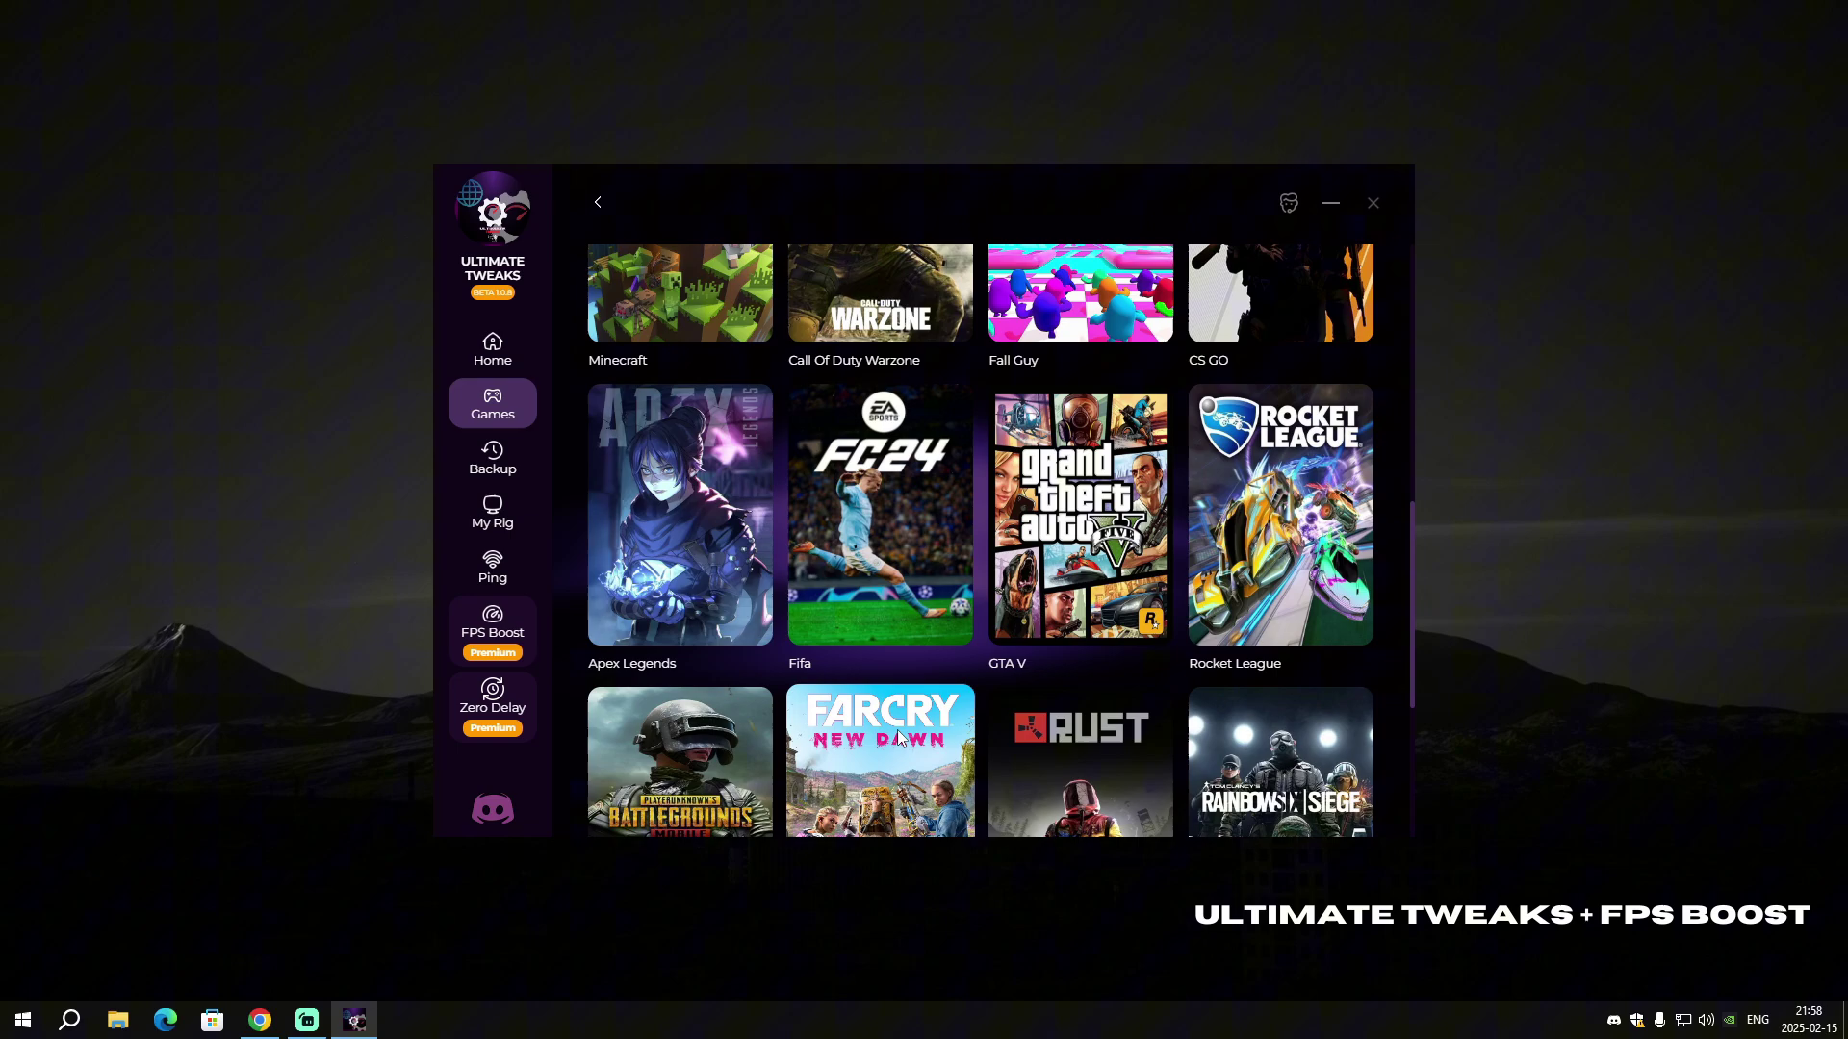
scroll(901, 674, "down", 4)
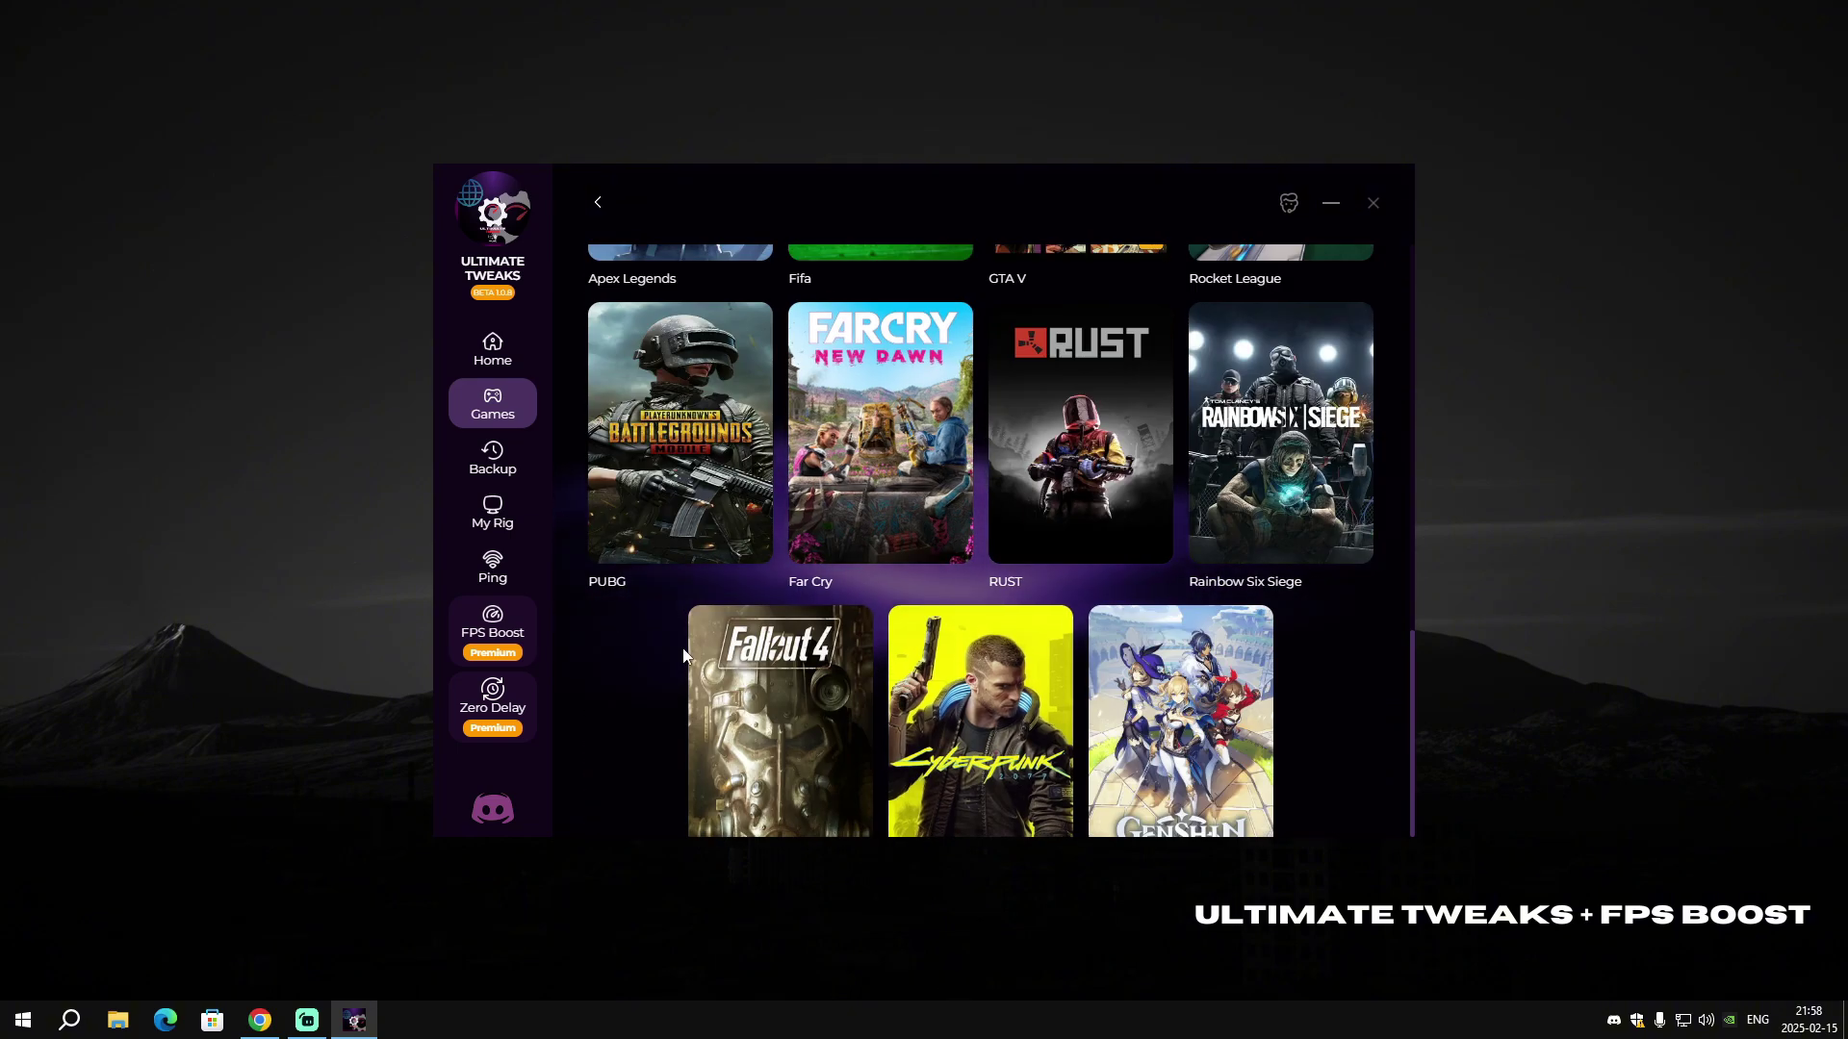
scroll(677, 640, "down", 1)
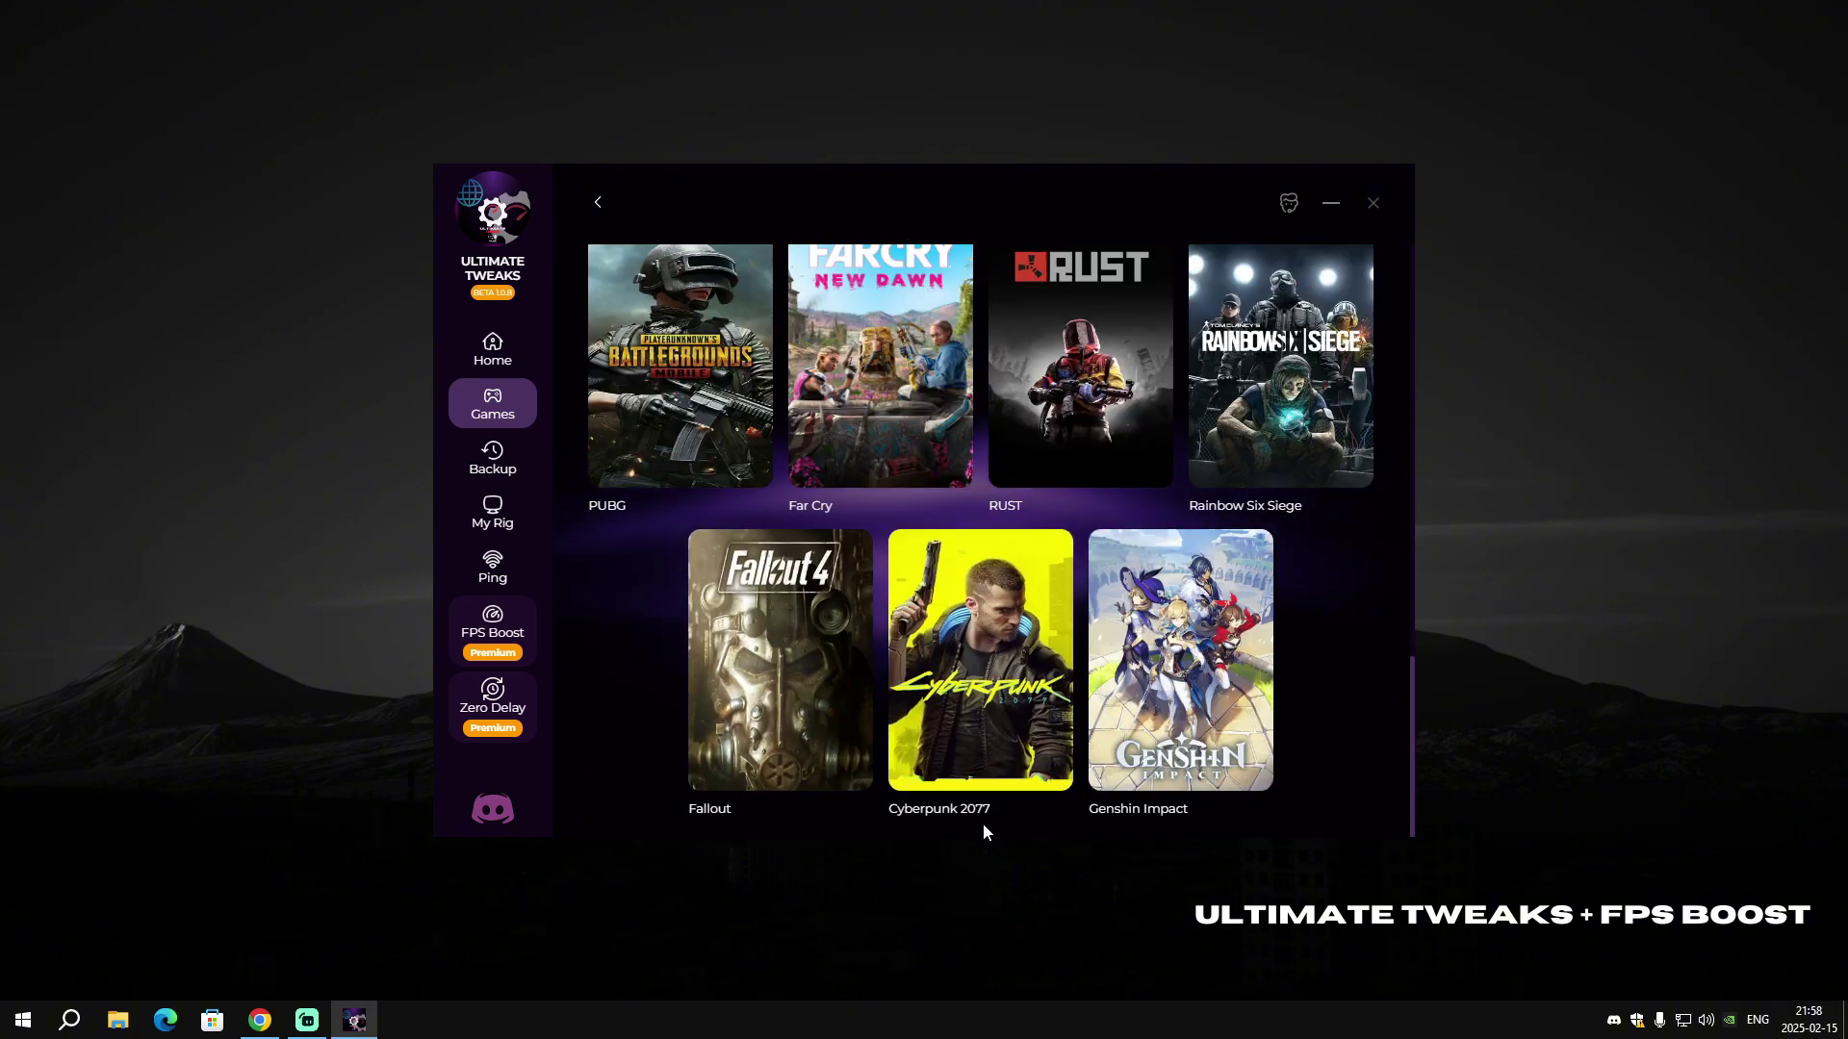
scroll(1058, 813, "up", 1)
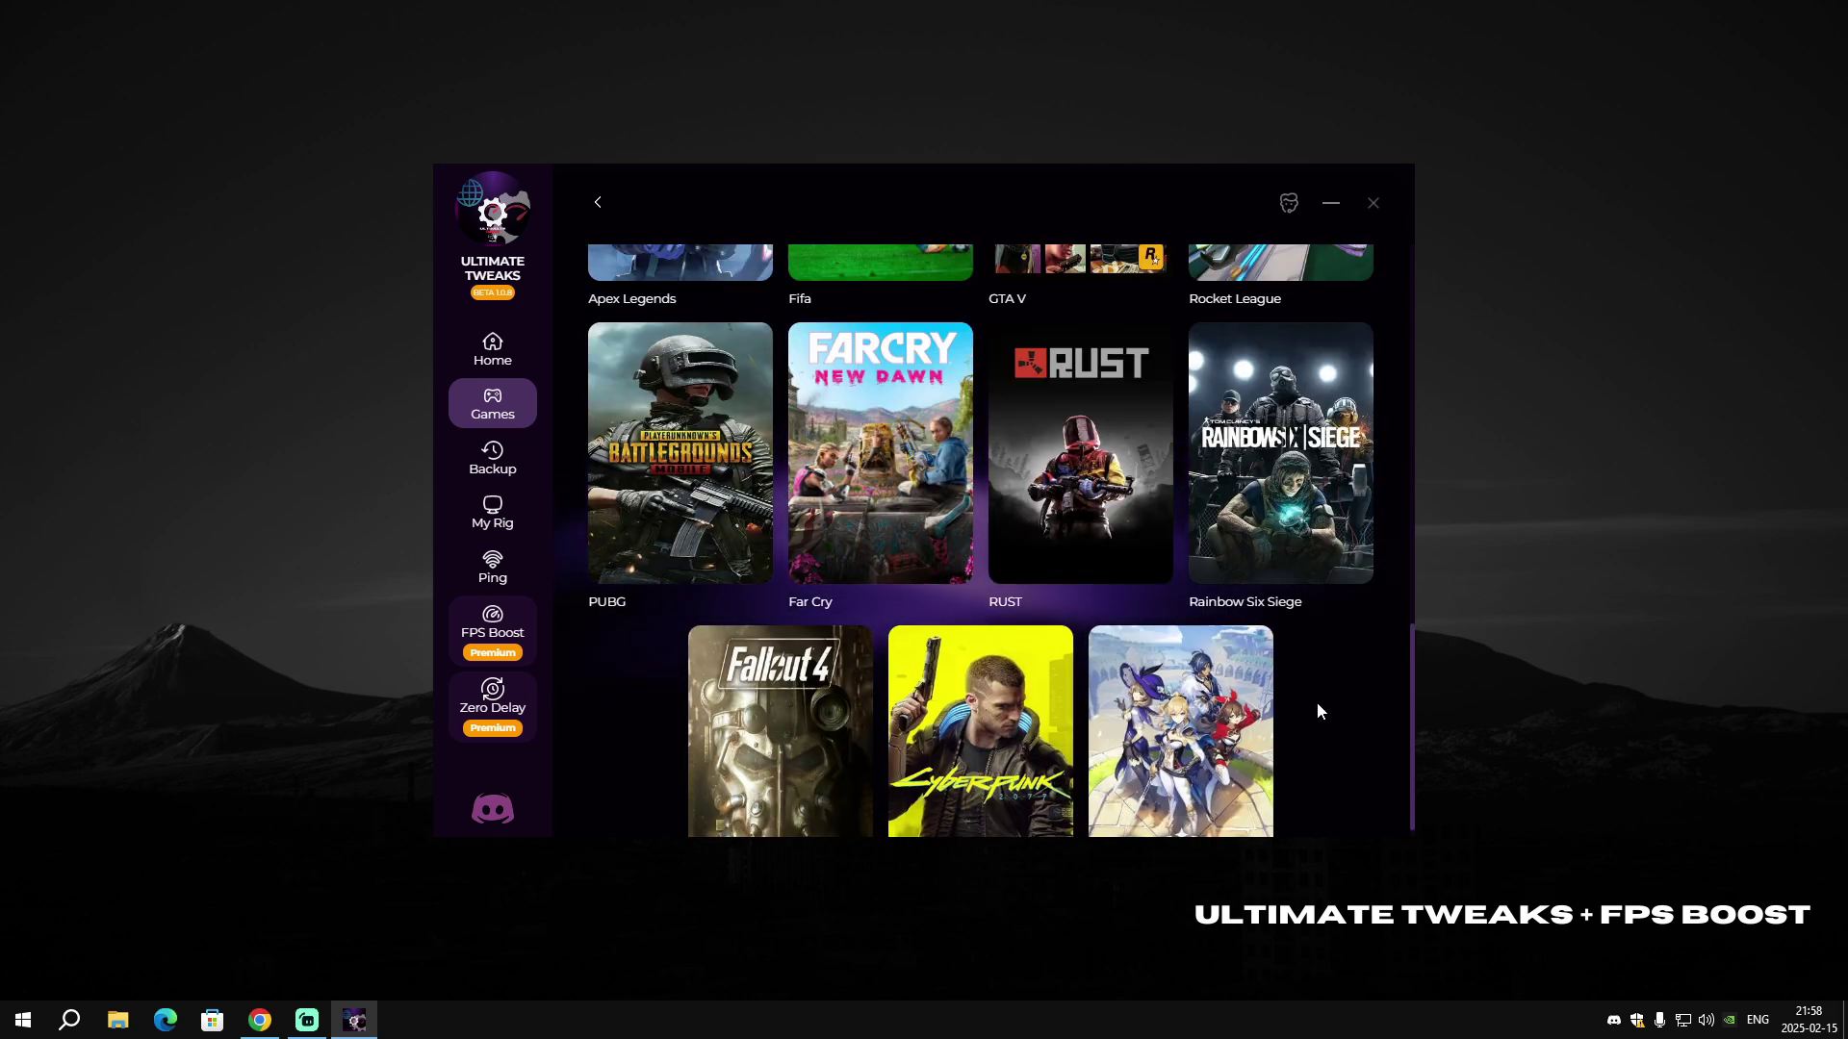
scroll(1220, 795, "up", 10)
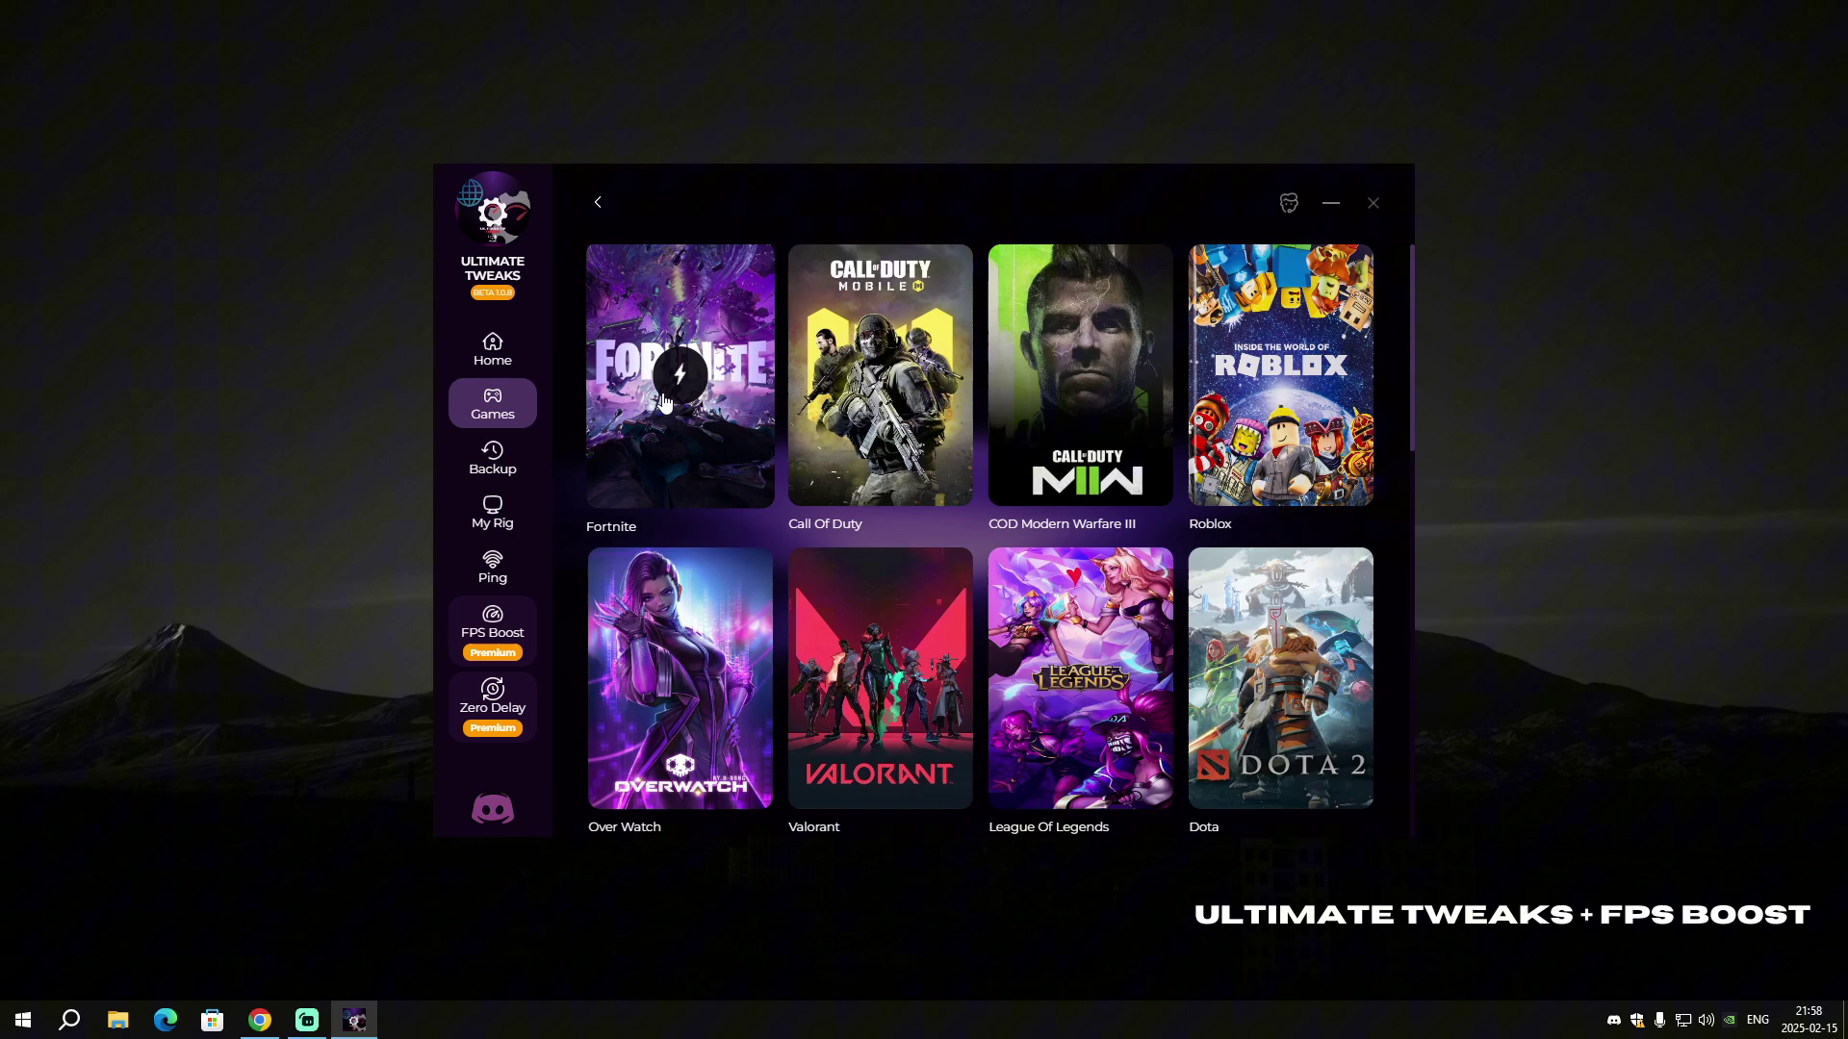
scroll(914, 760, "down", 3)
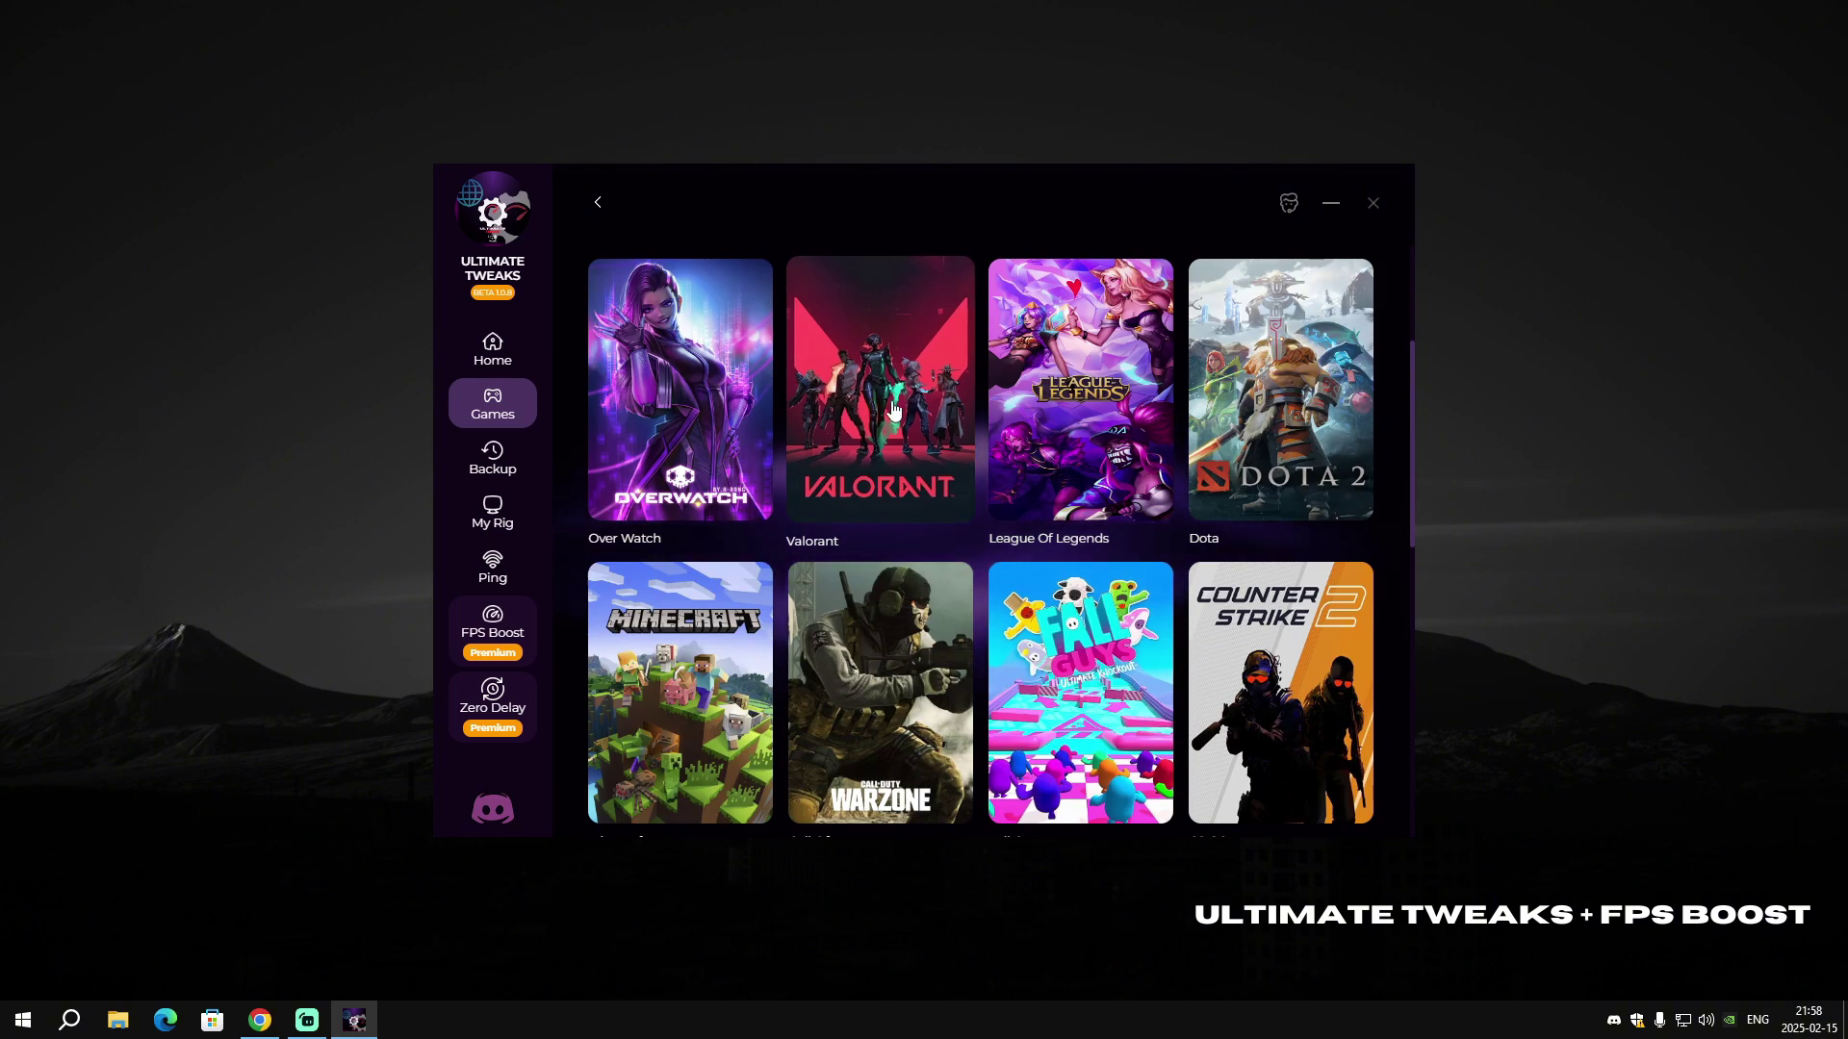
left_click(875, 398)
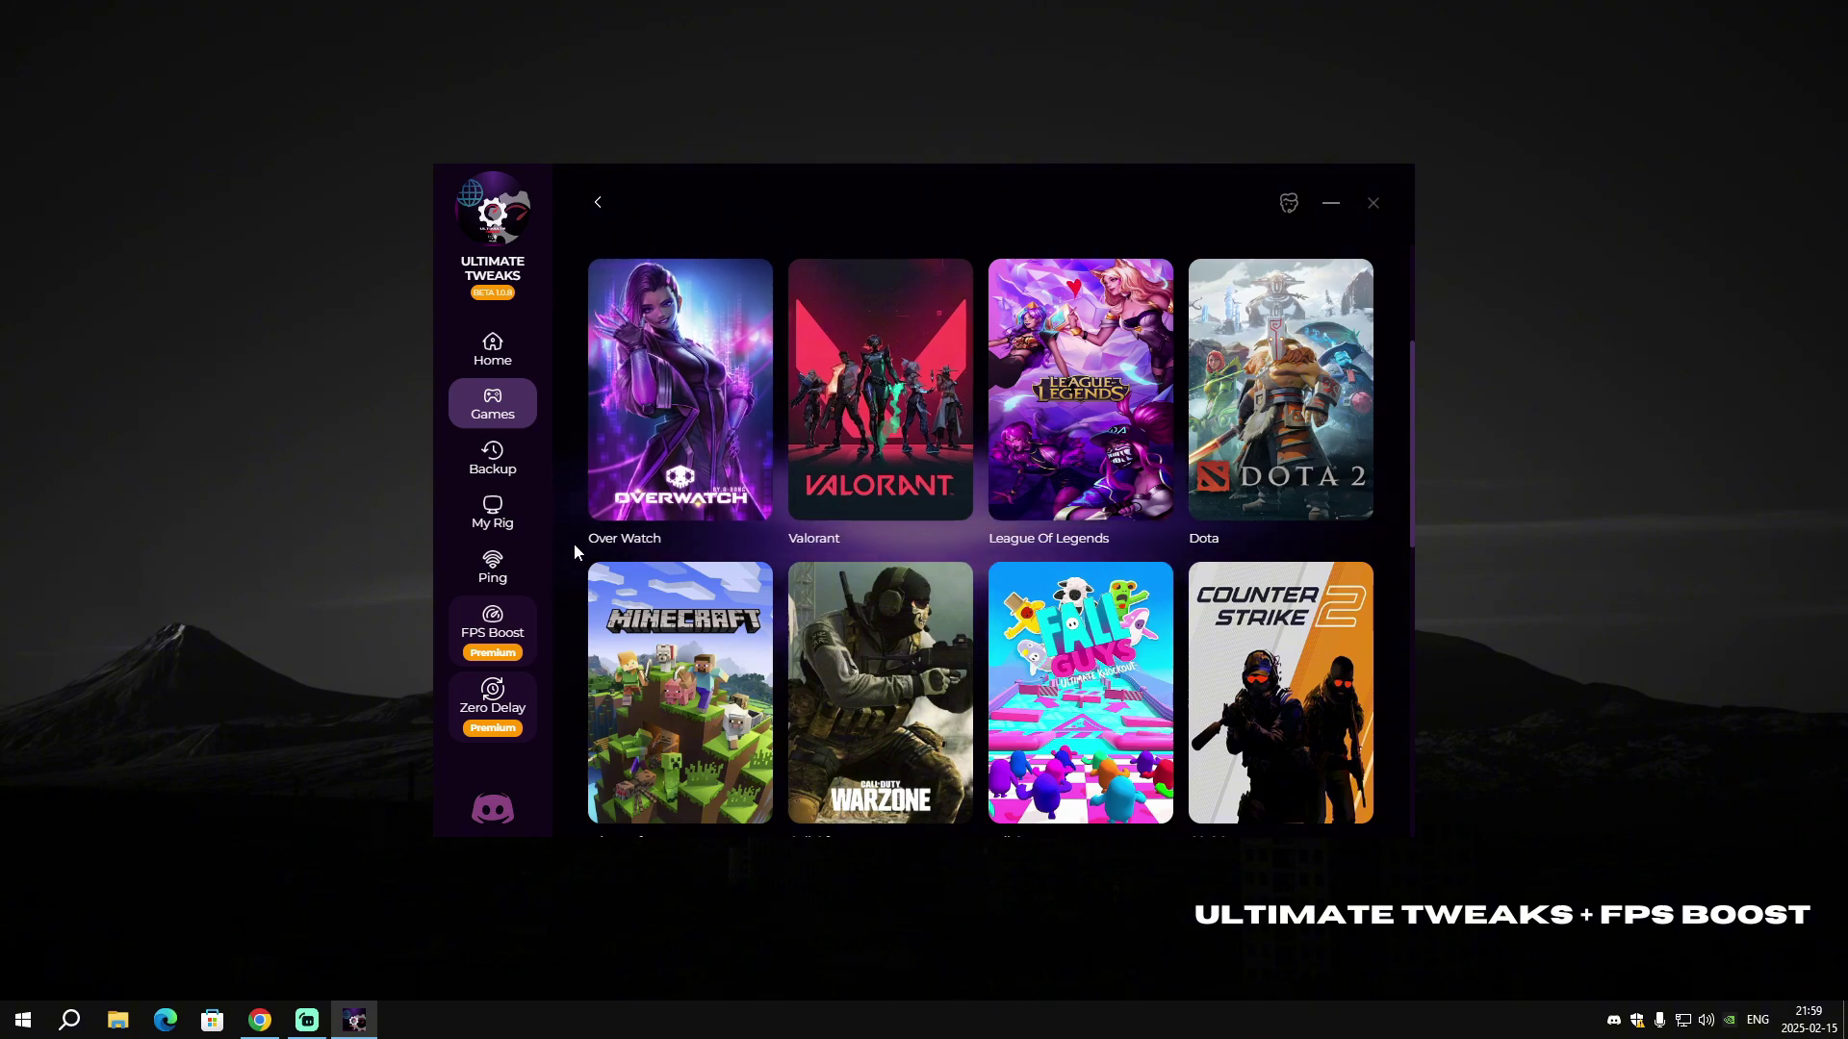
Visit the Ping page, then go to the Backups page.
left_click(511, 573)
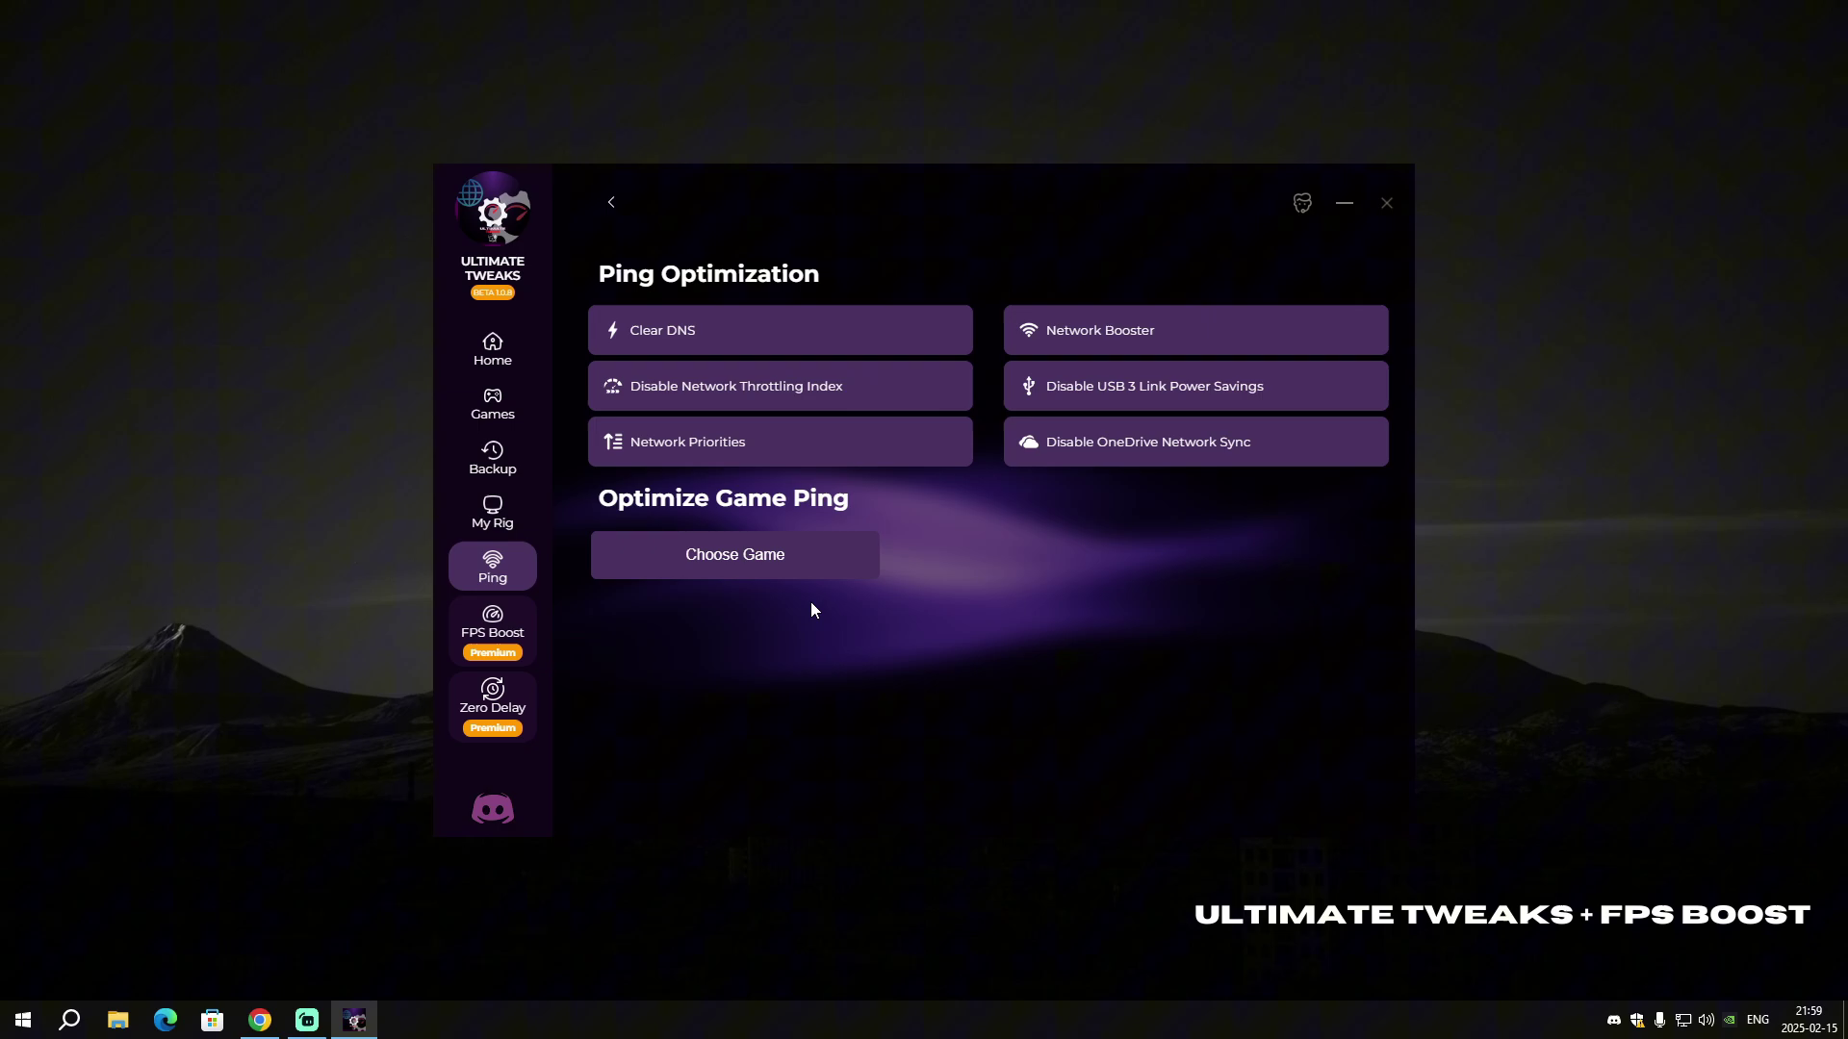
left_click(520, 474)
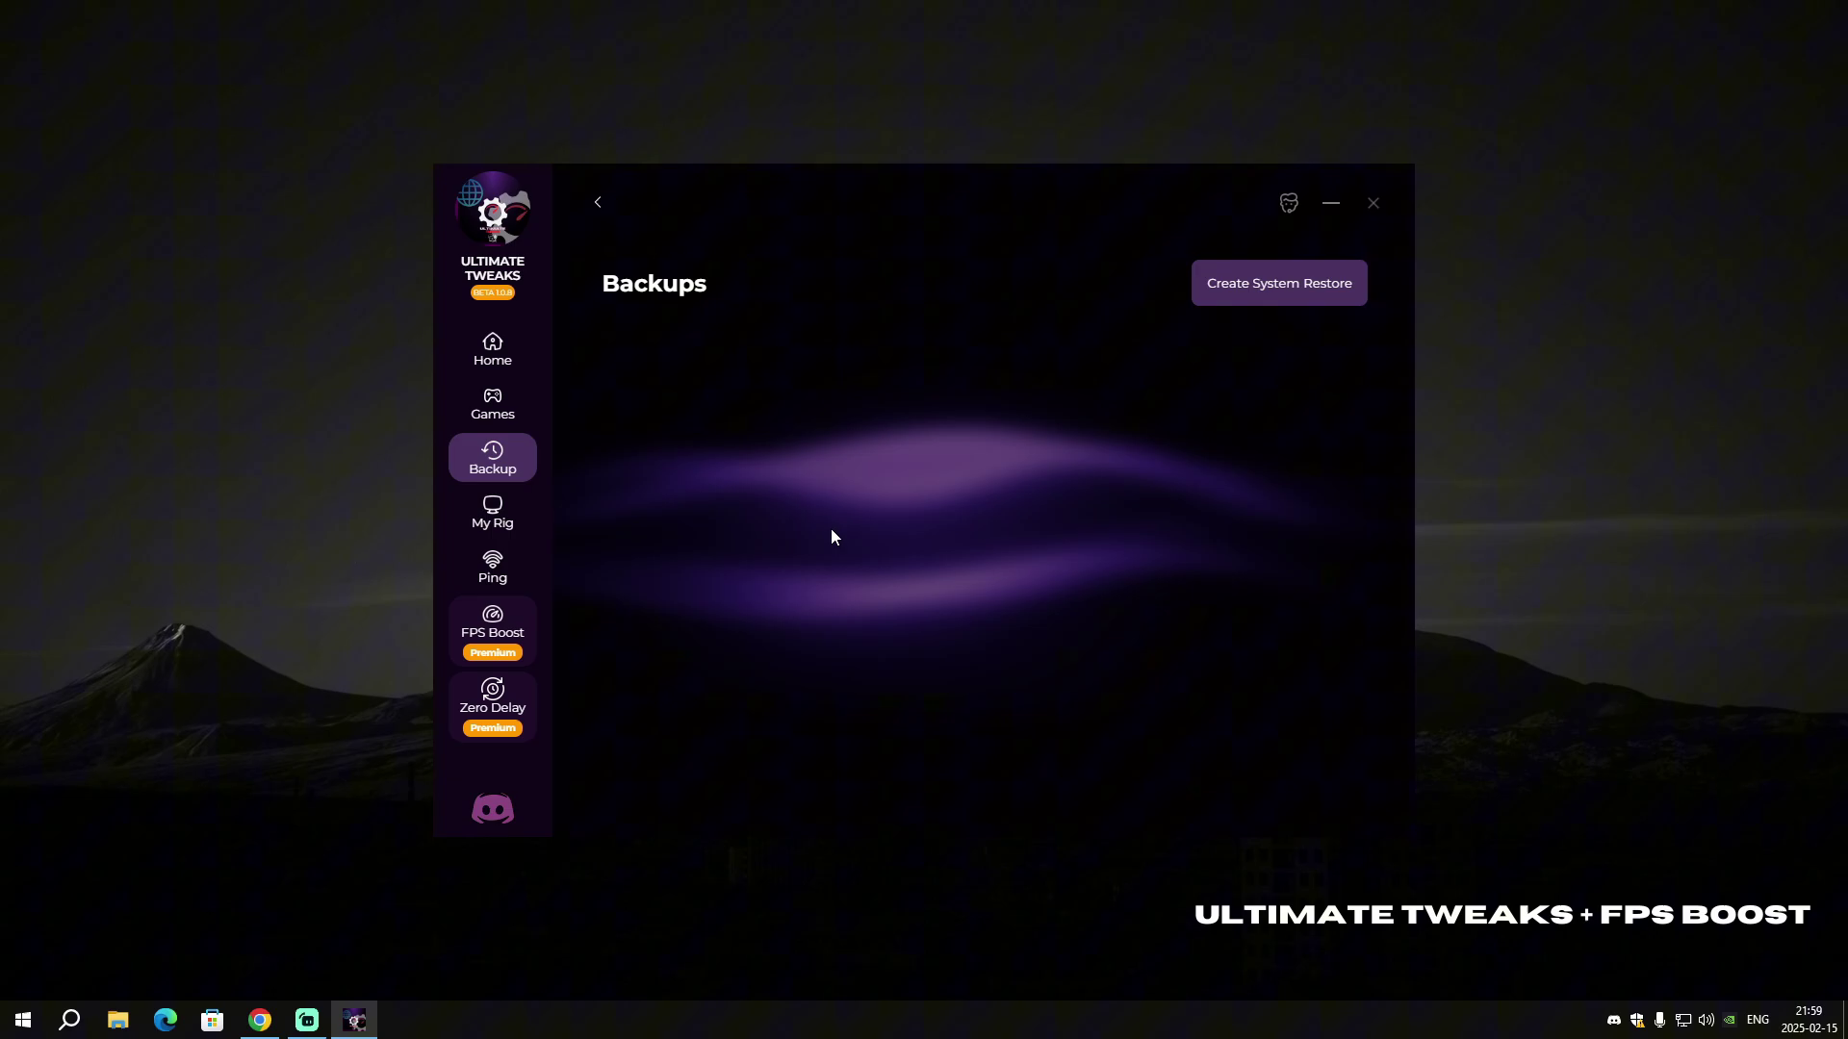
Create a system restore point named 'Before ultimate tweaks' from the Backups page.
left_click(481, 347)
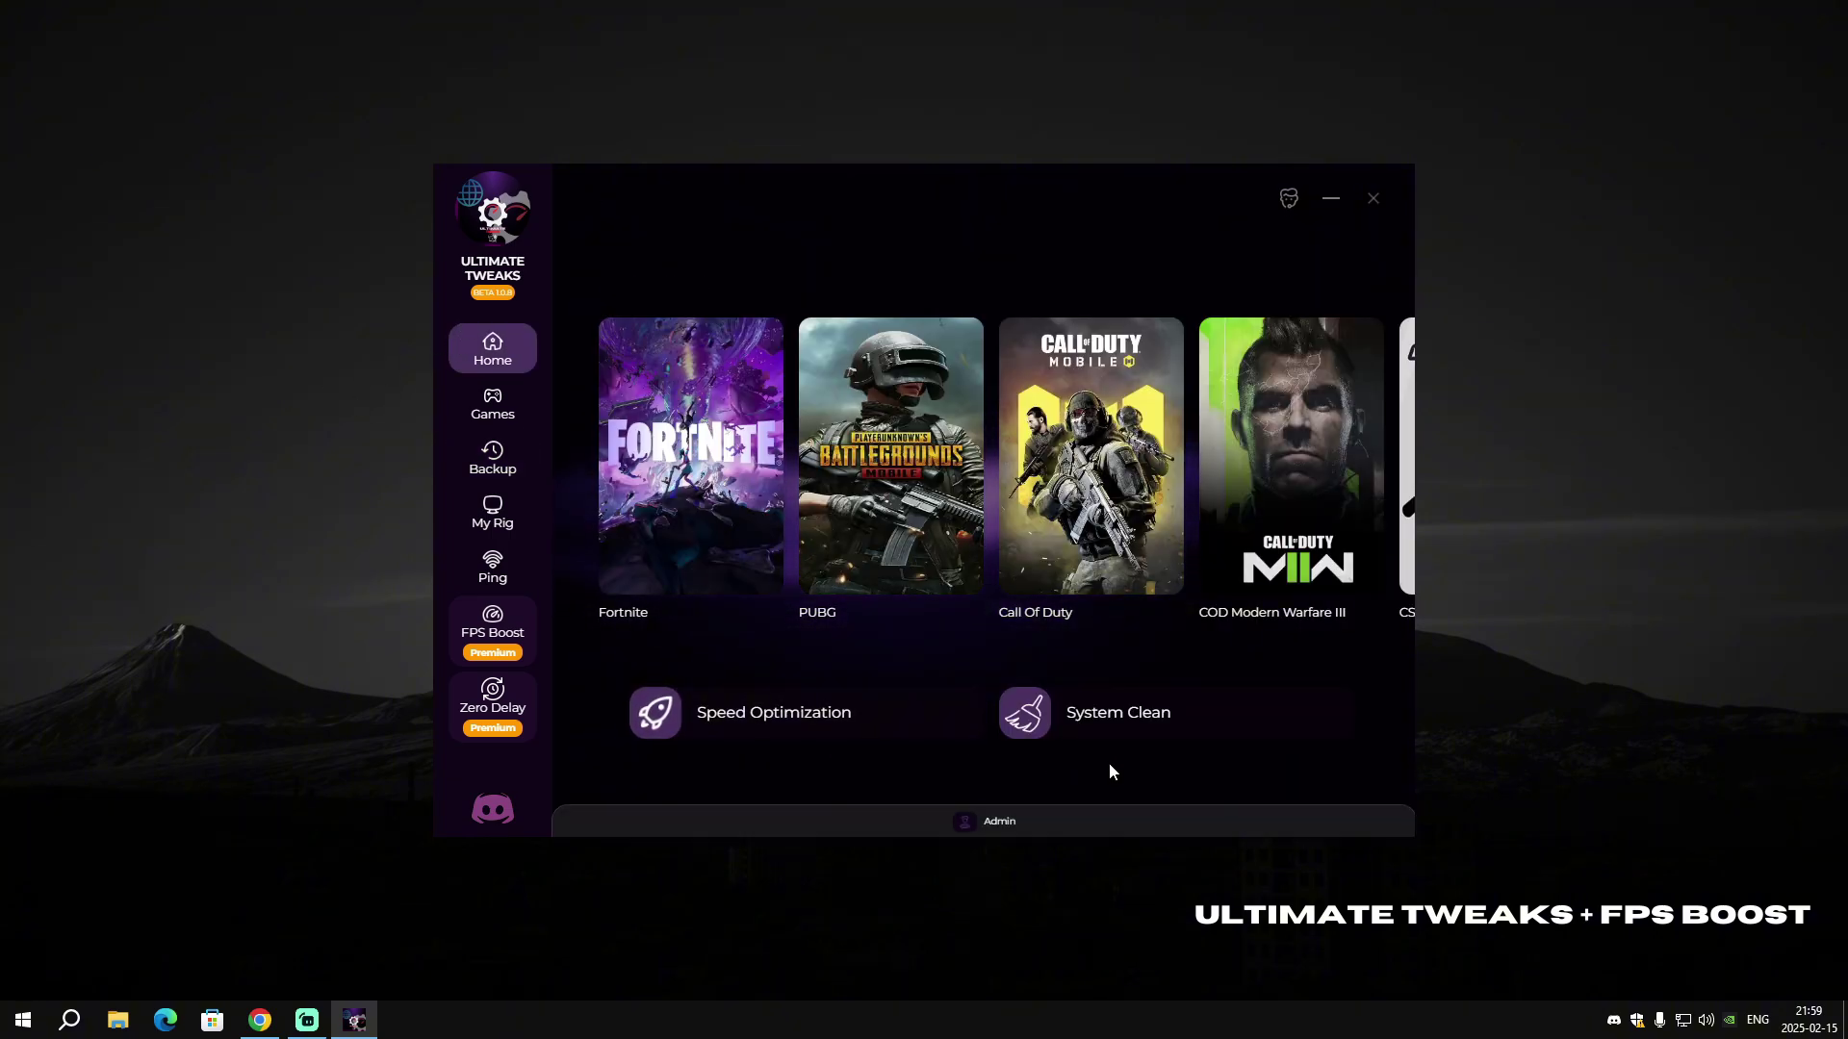
left_click(501, 460)
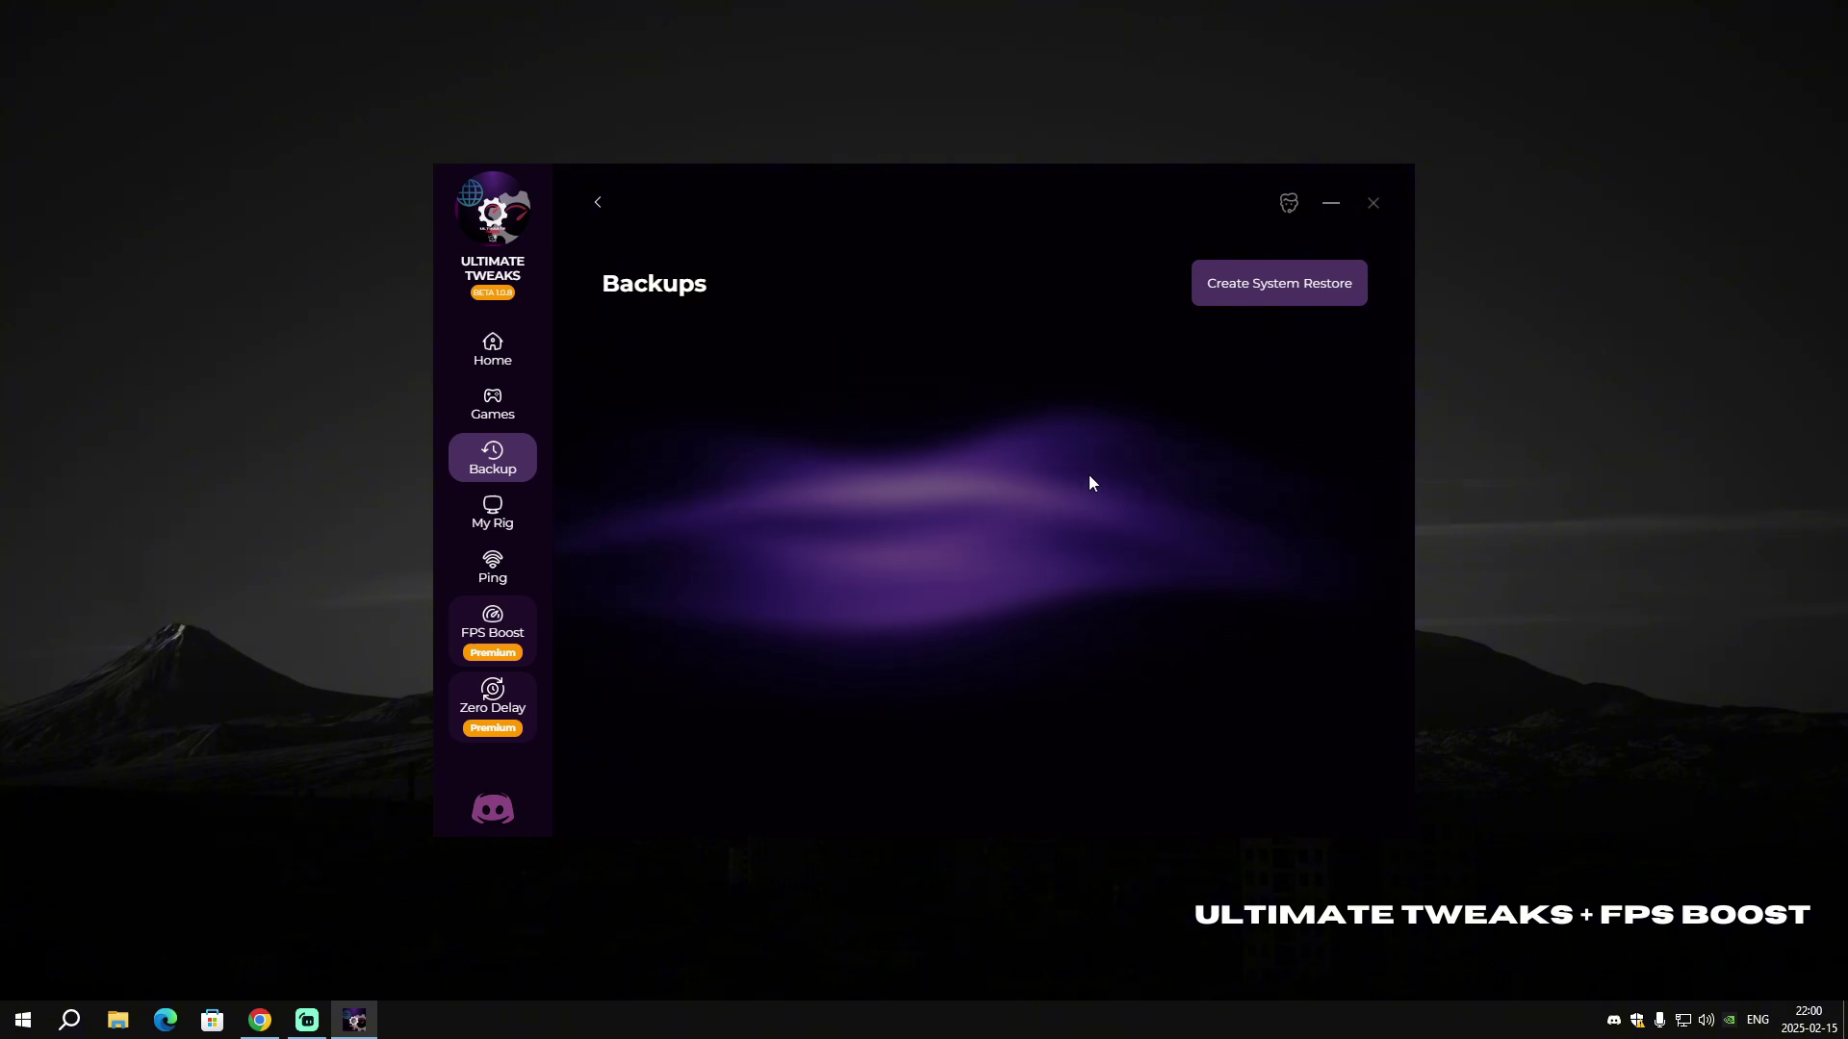
left_click(1309, 300)
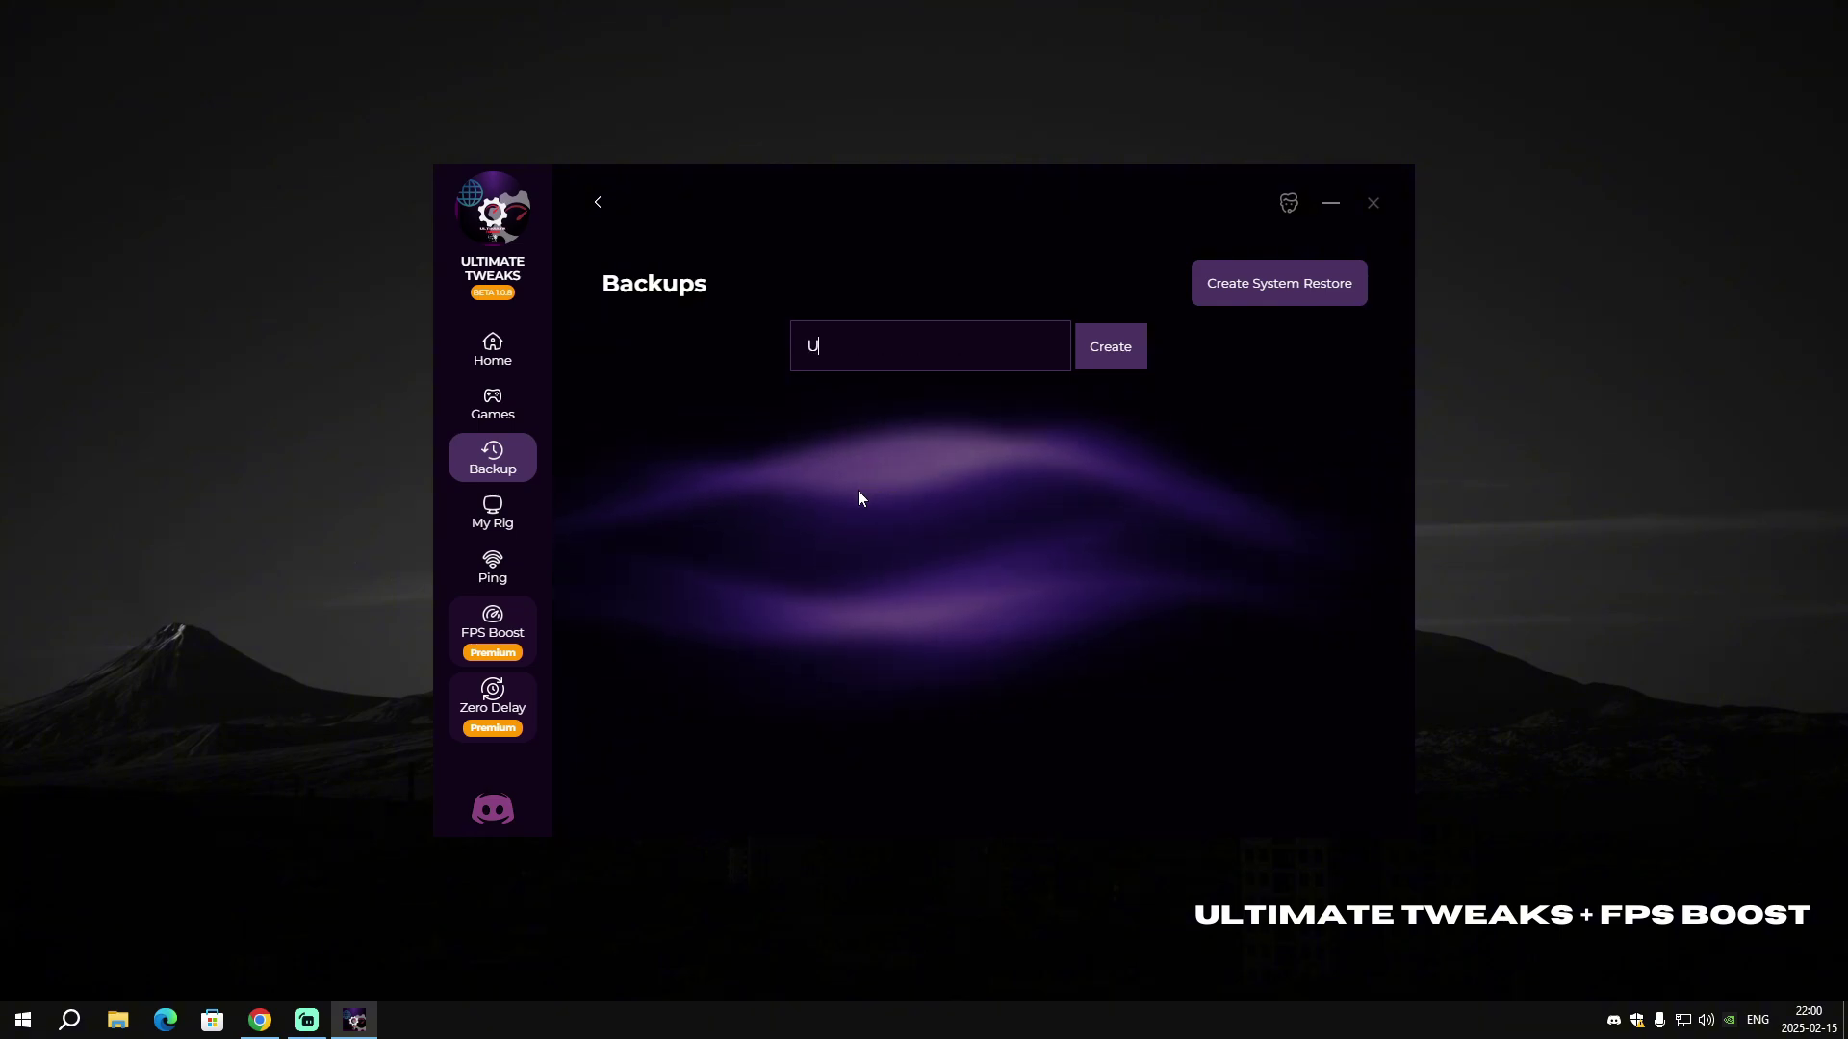
type("Before ")
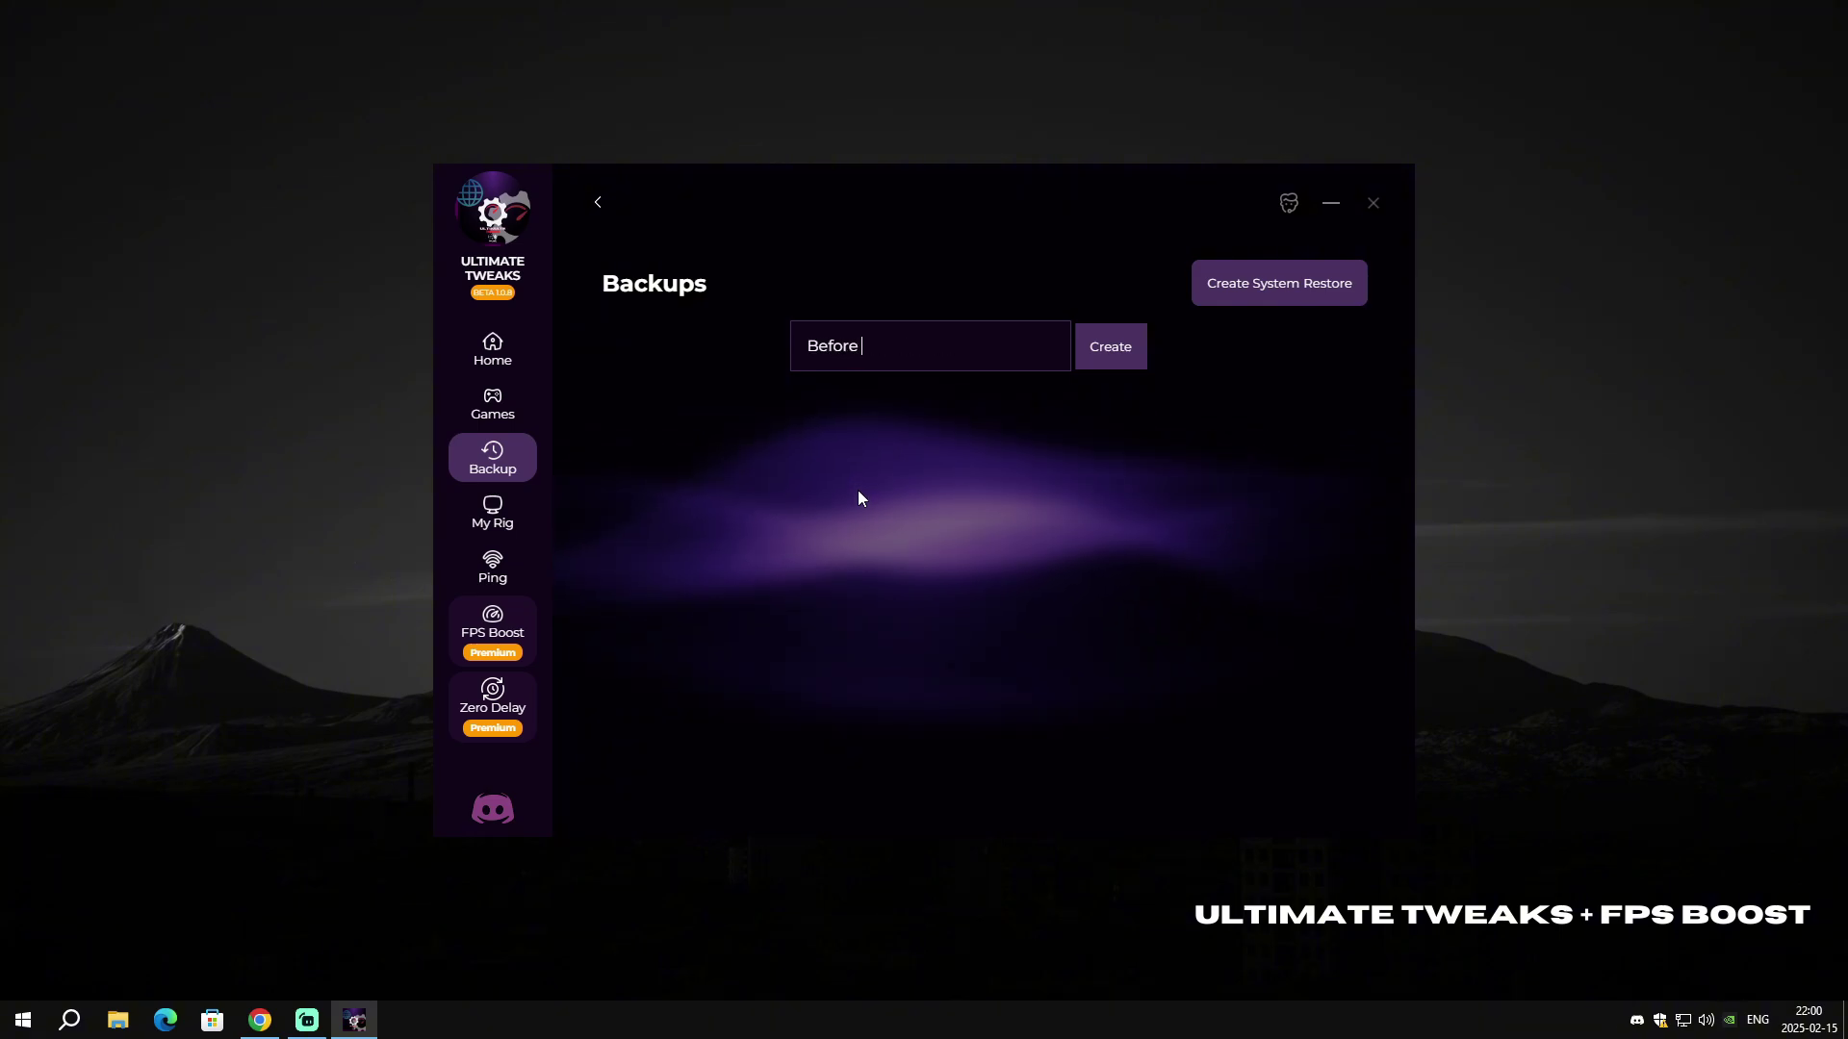
type("ultimate tweaks")
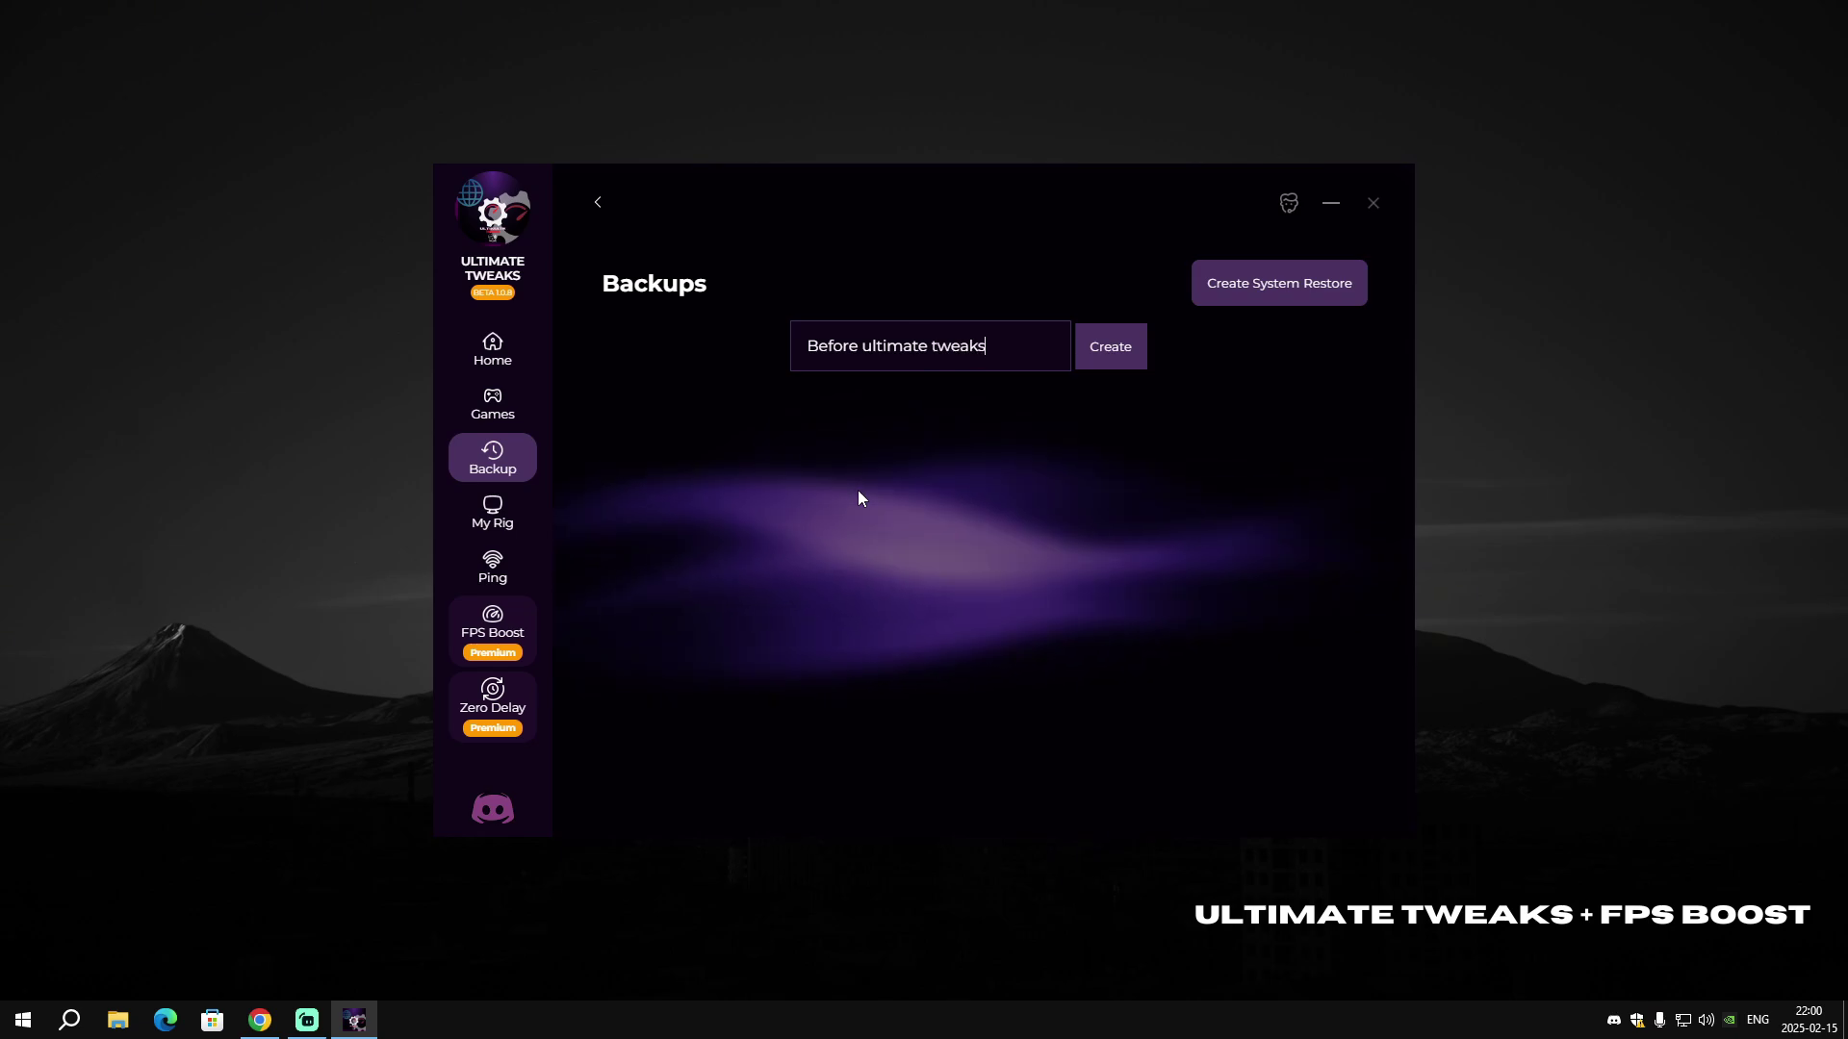
left_click(1086, 347)
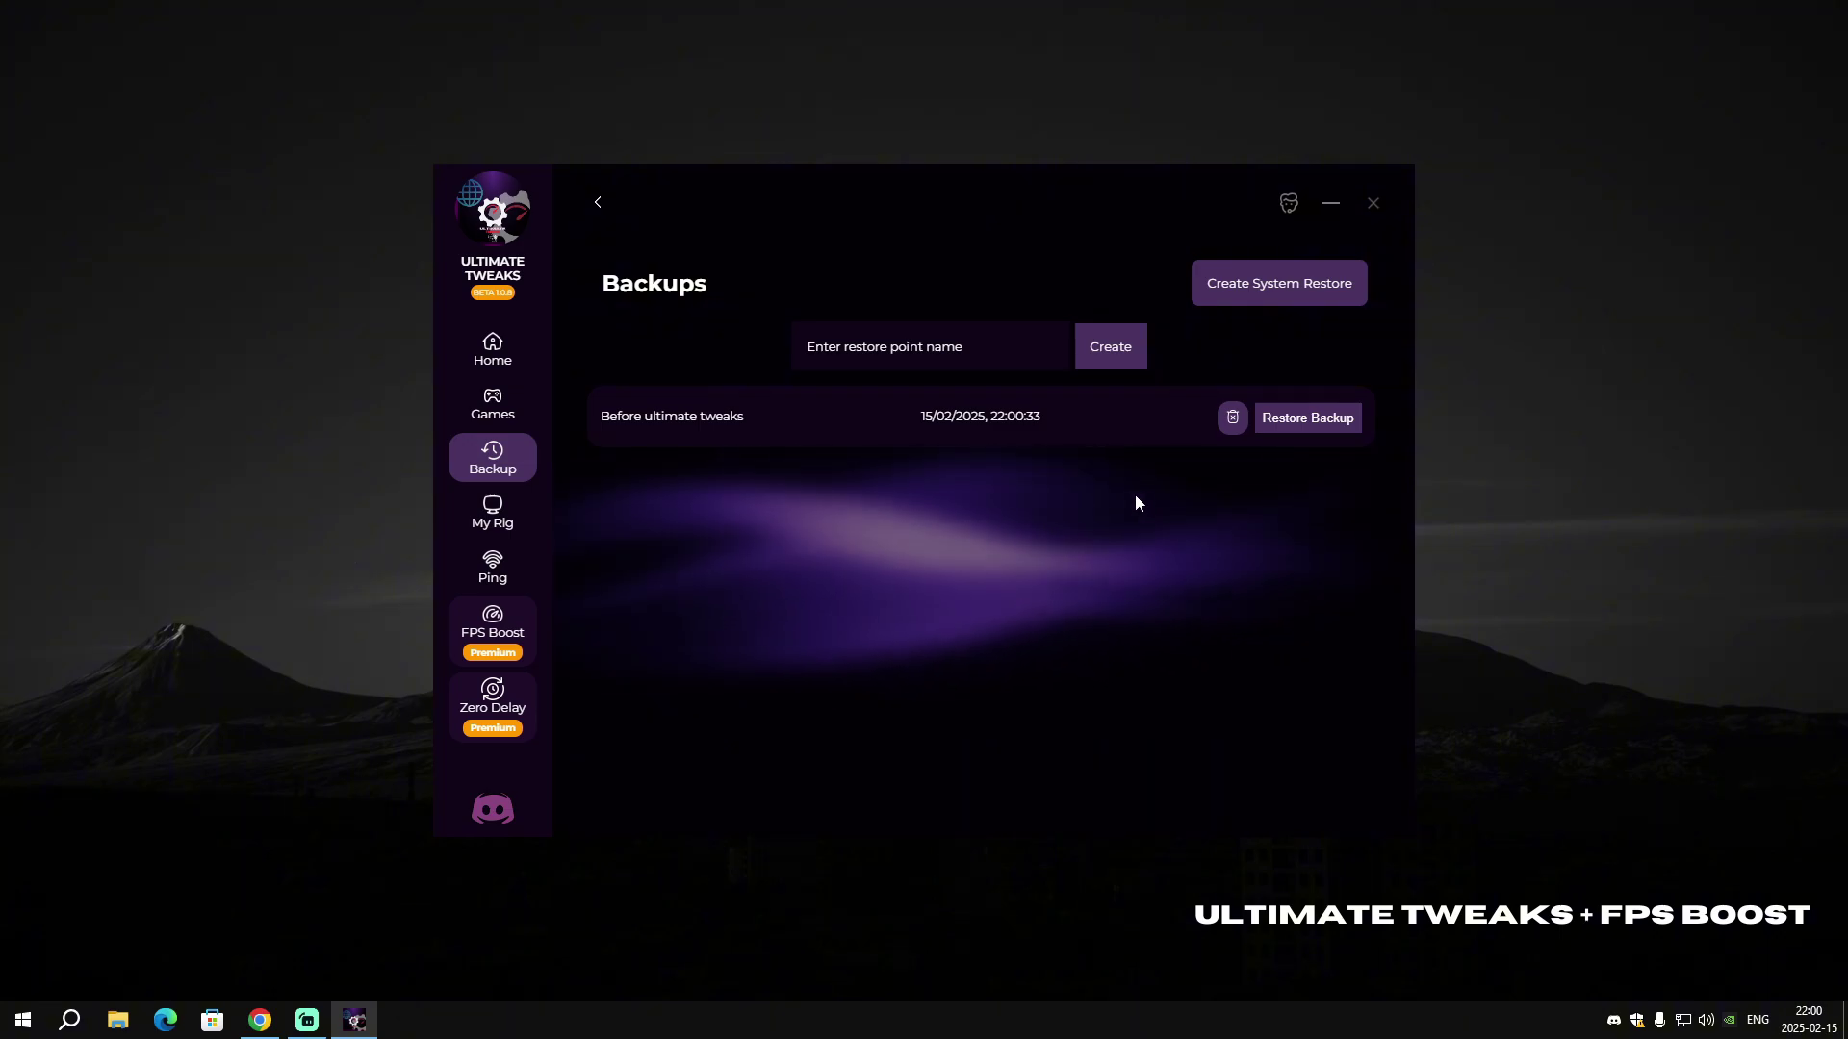
left_click(1312, 425)
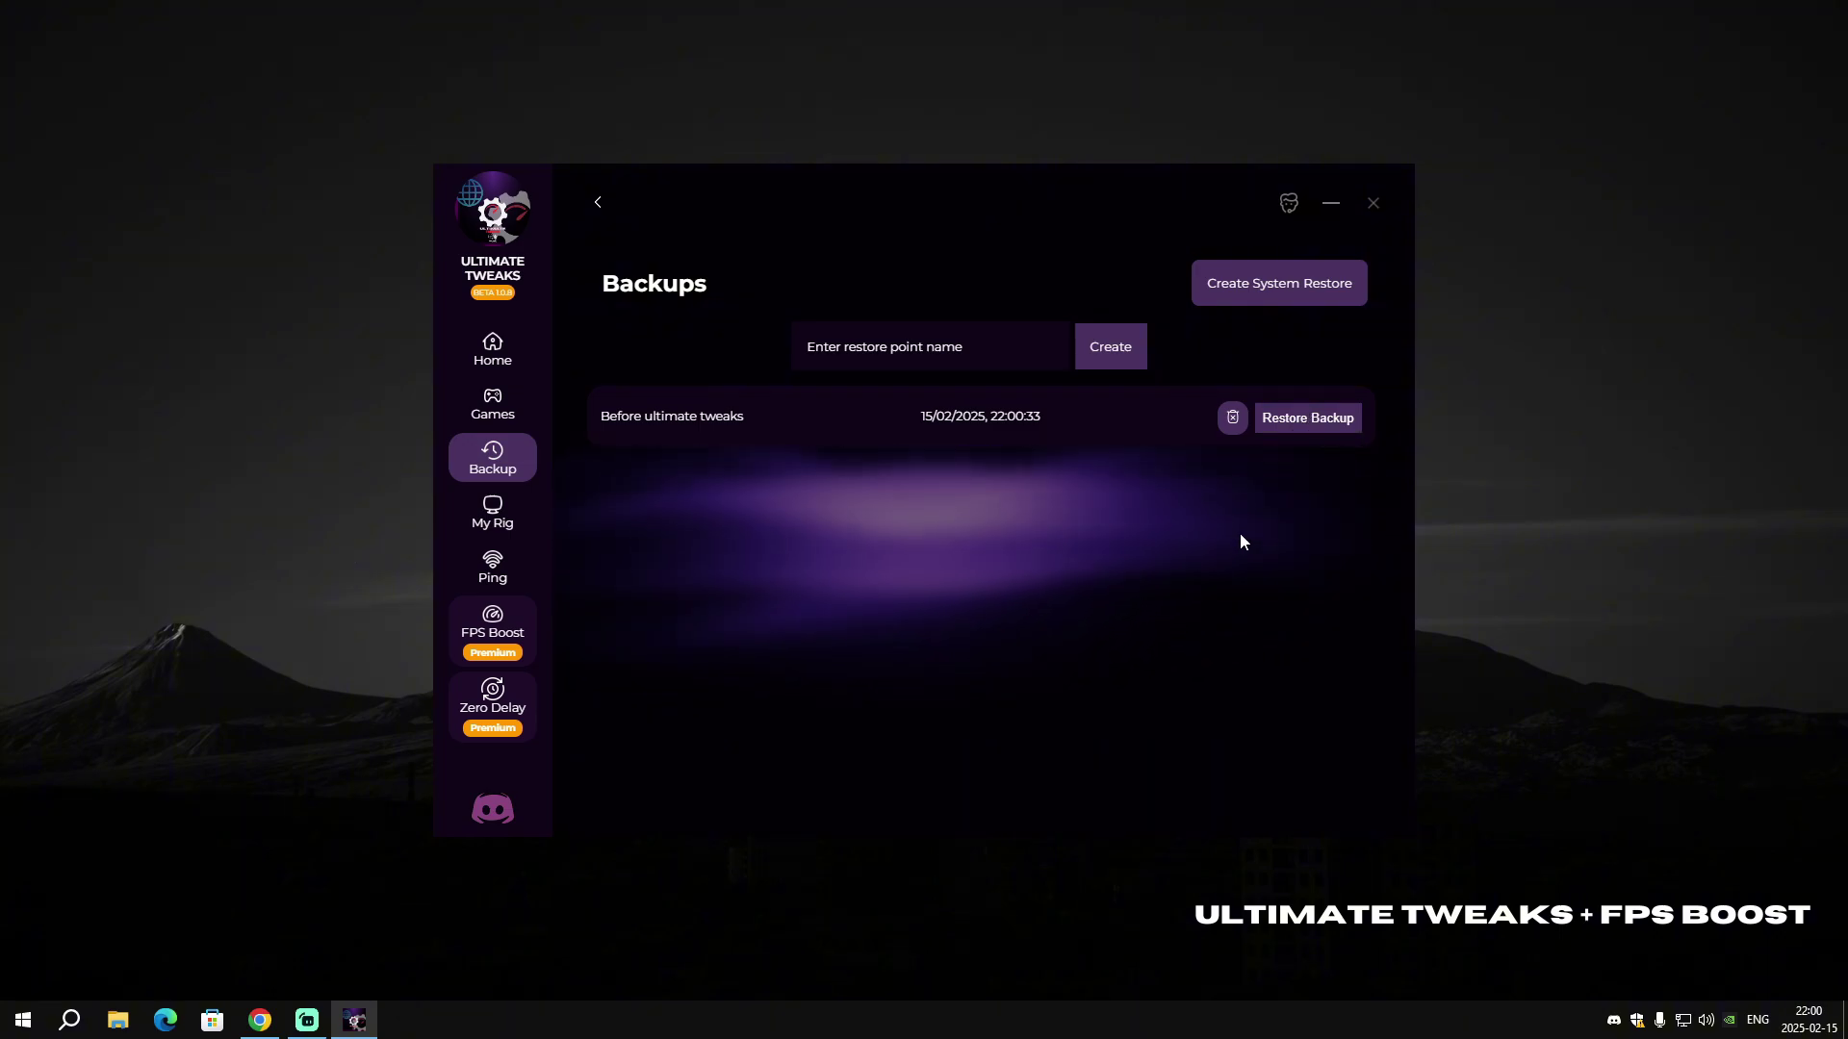
left_click(1058, 715)
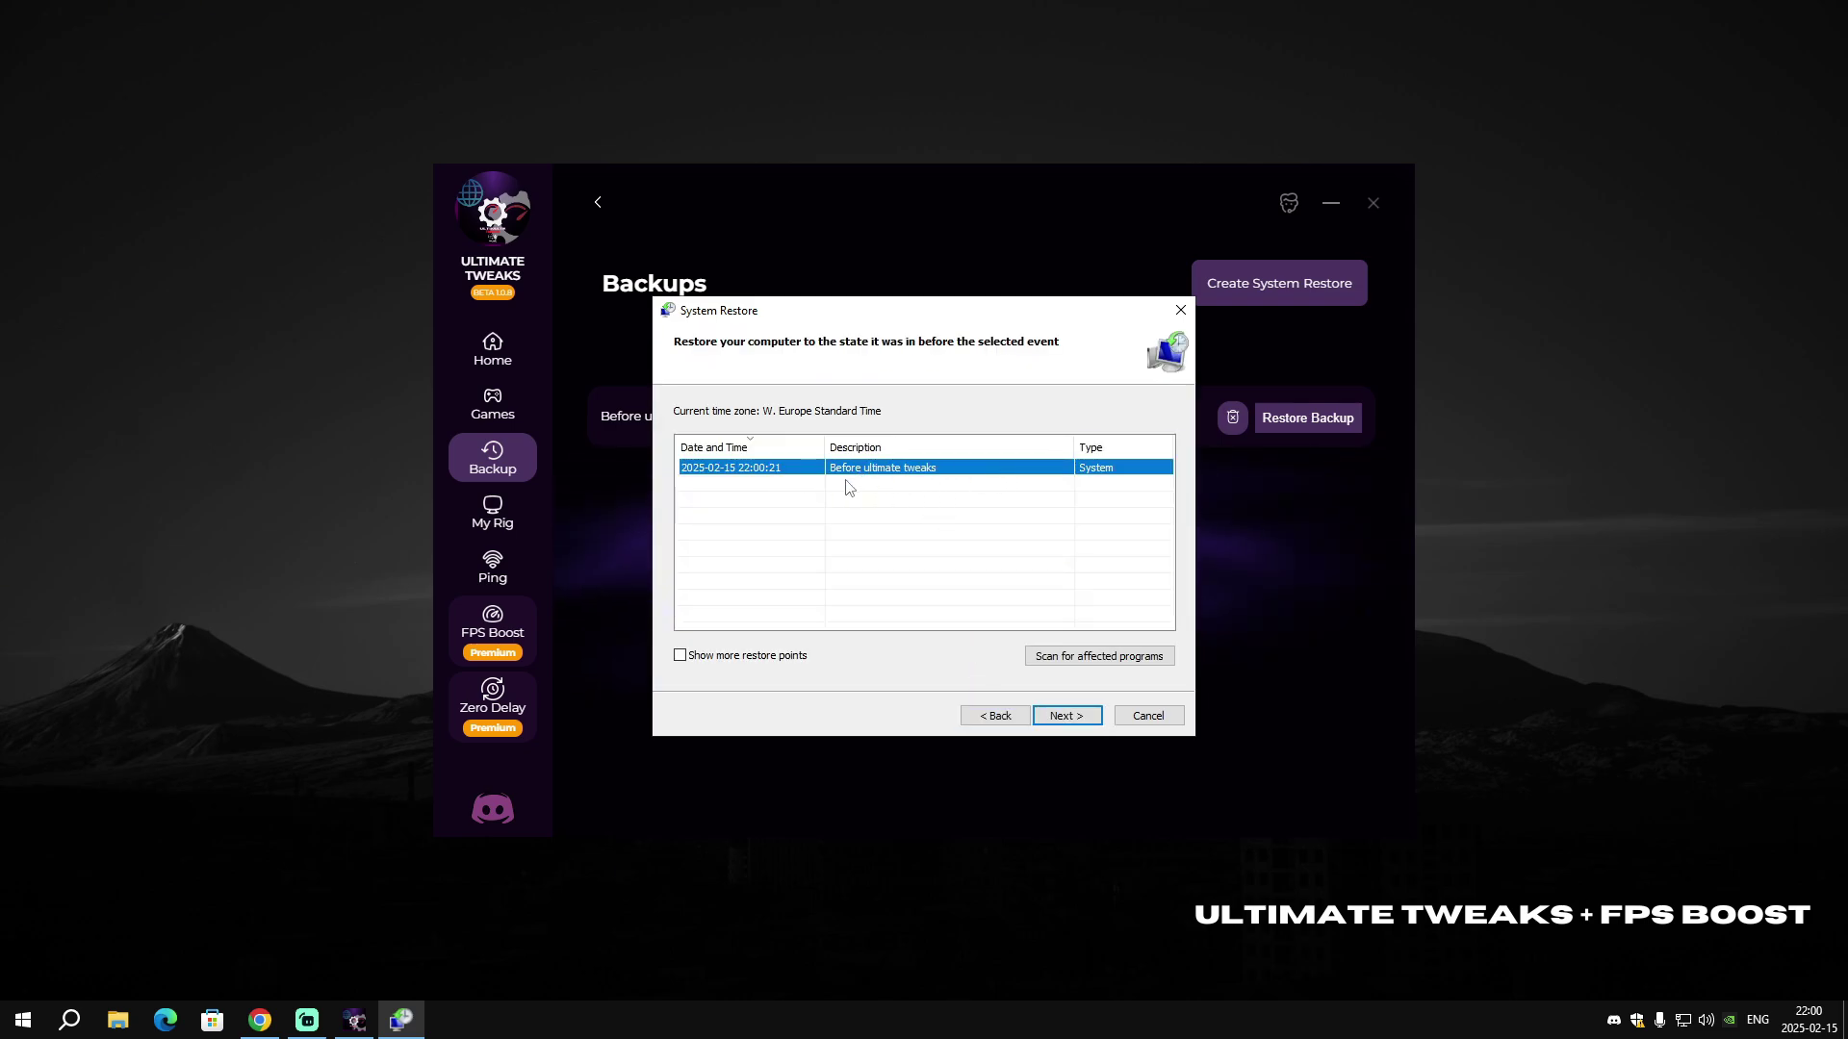
left_click(1072, 718)
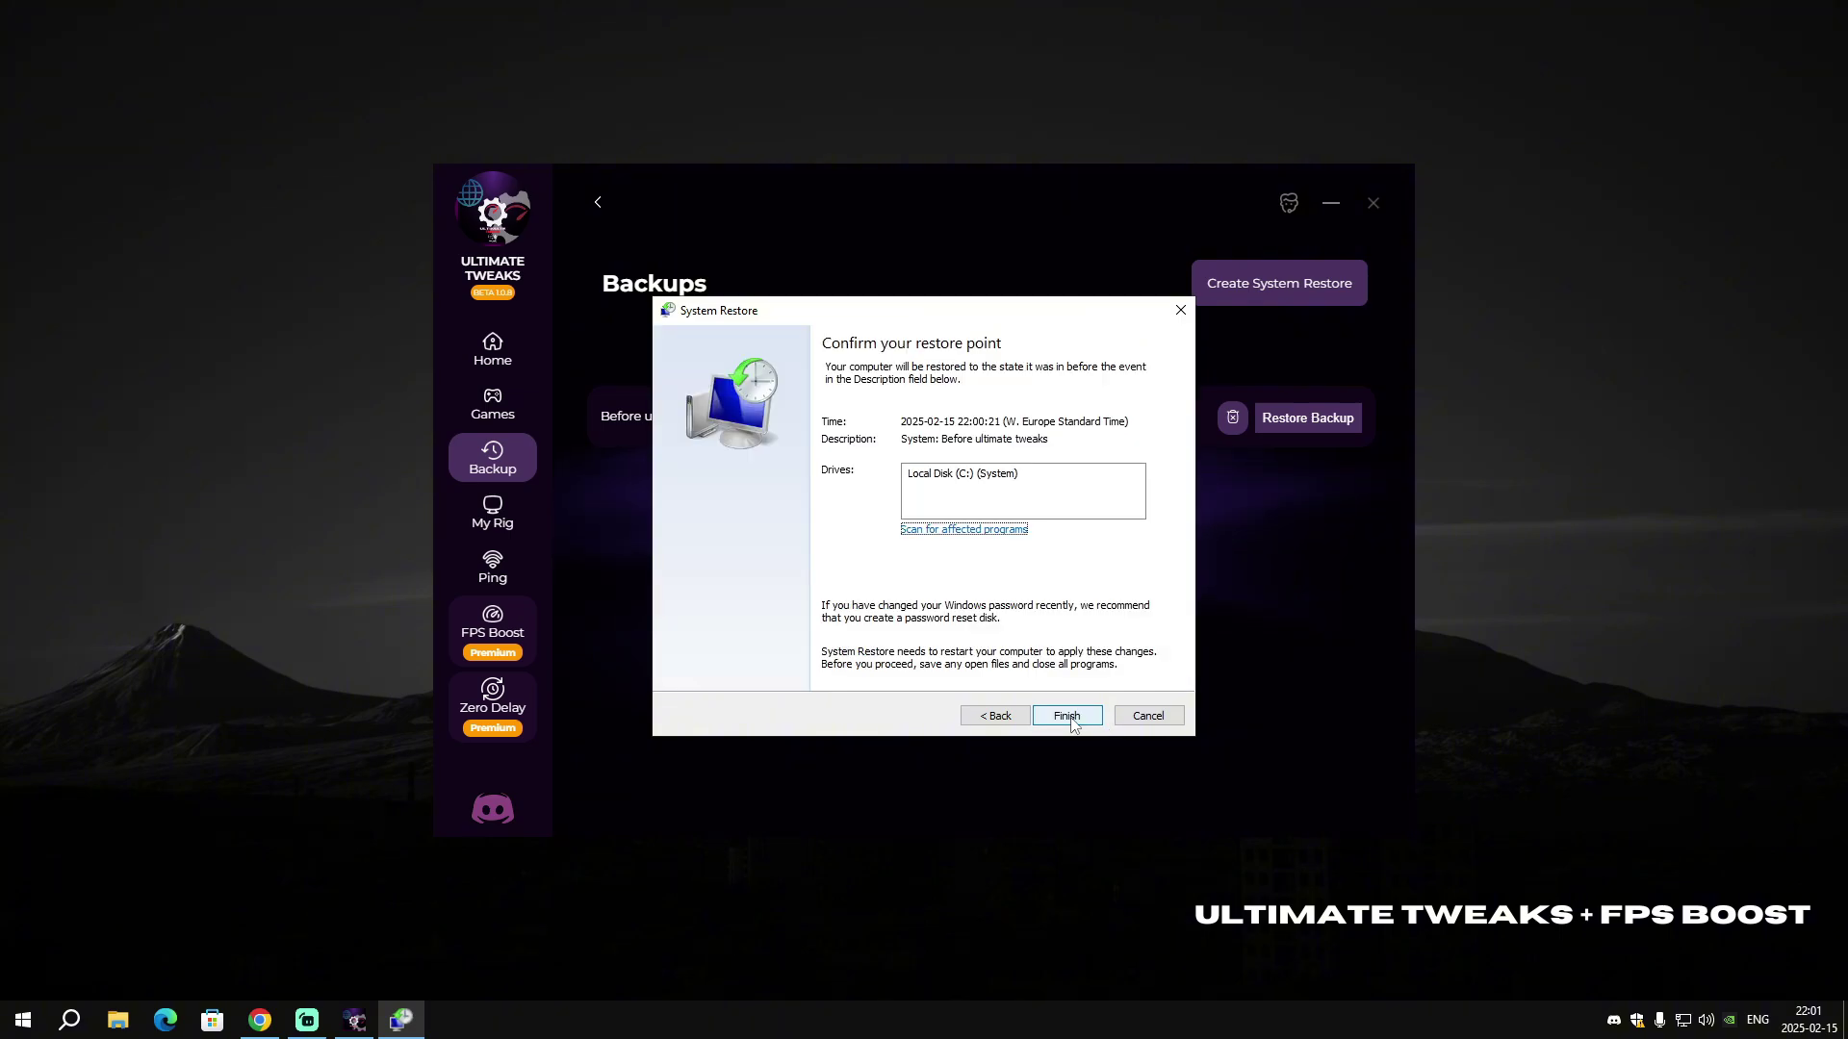
left_click(1151, 724)
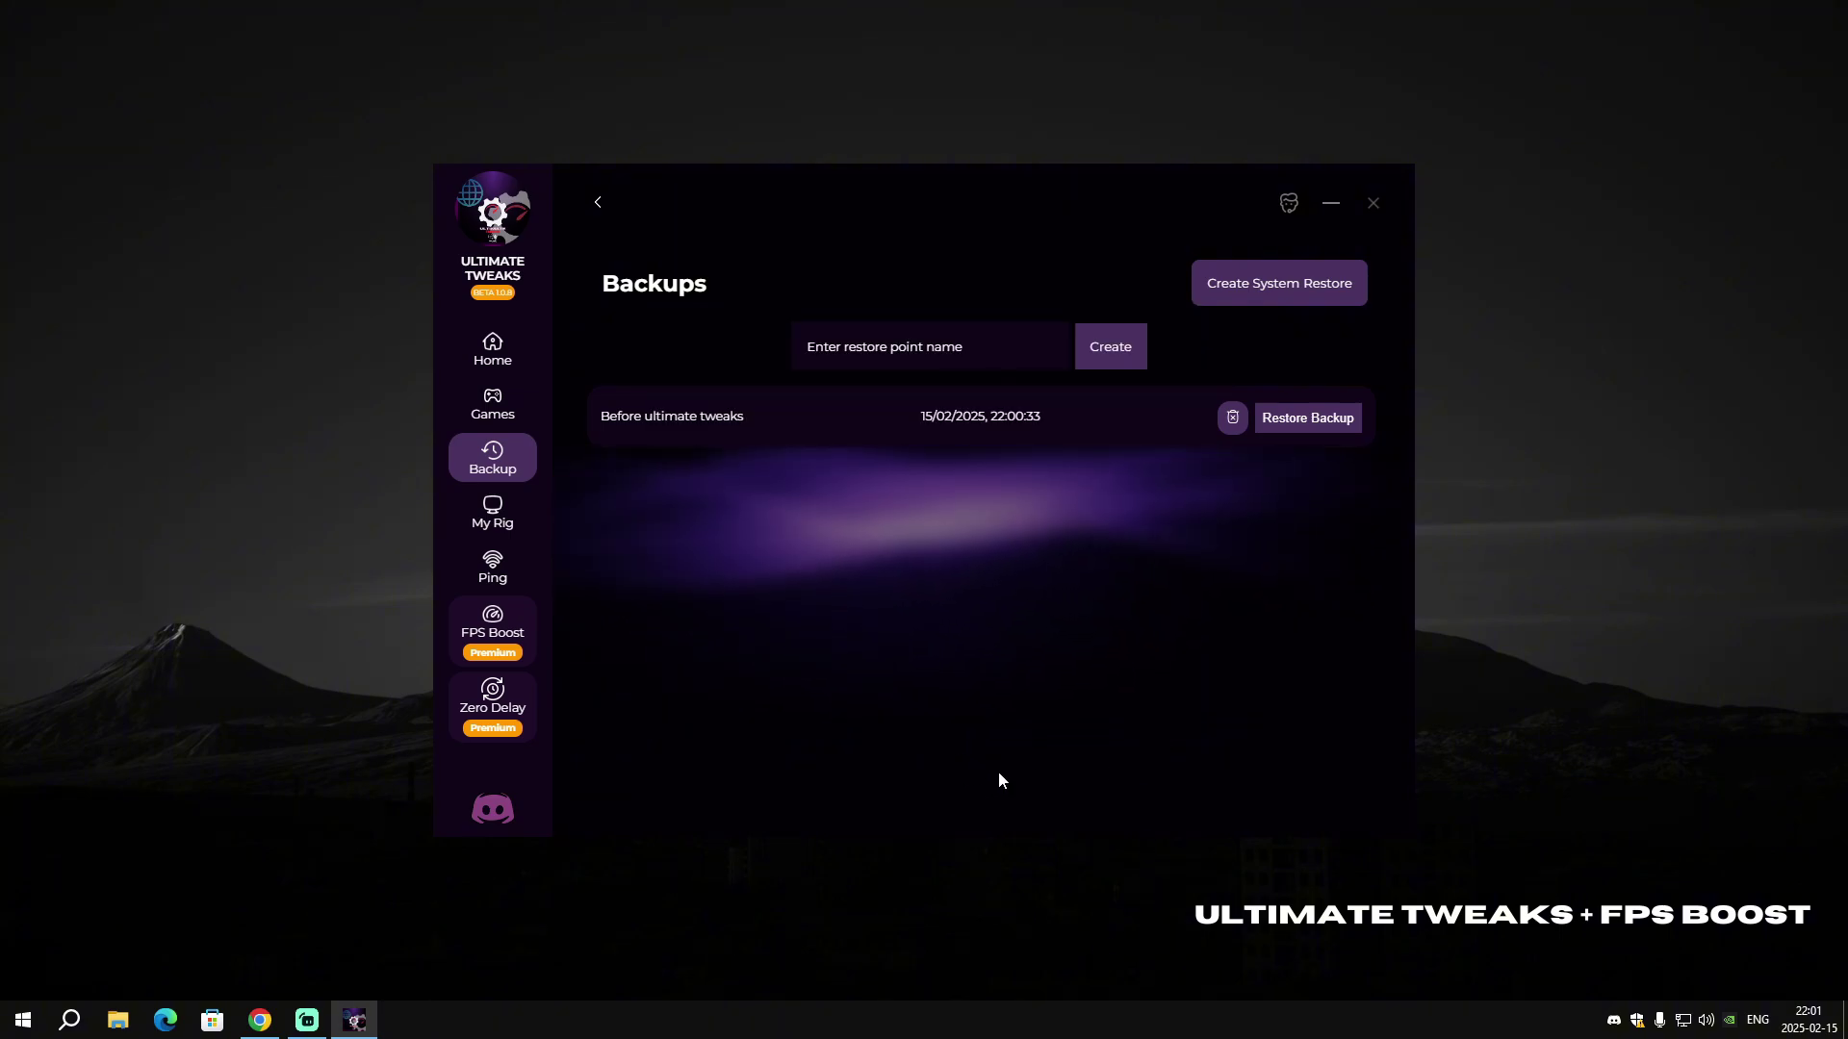
Check the PC's hardware overview under My Rig, then switch to the Ping Optimization page.
left_click(508, 532)
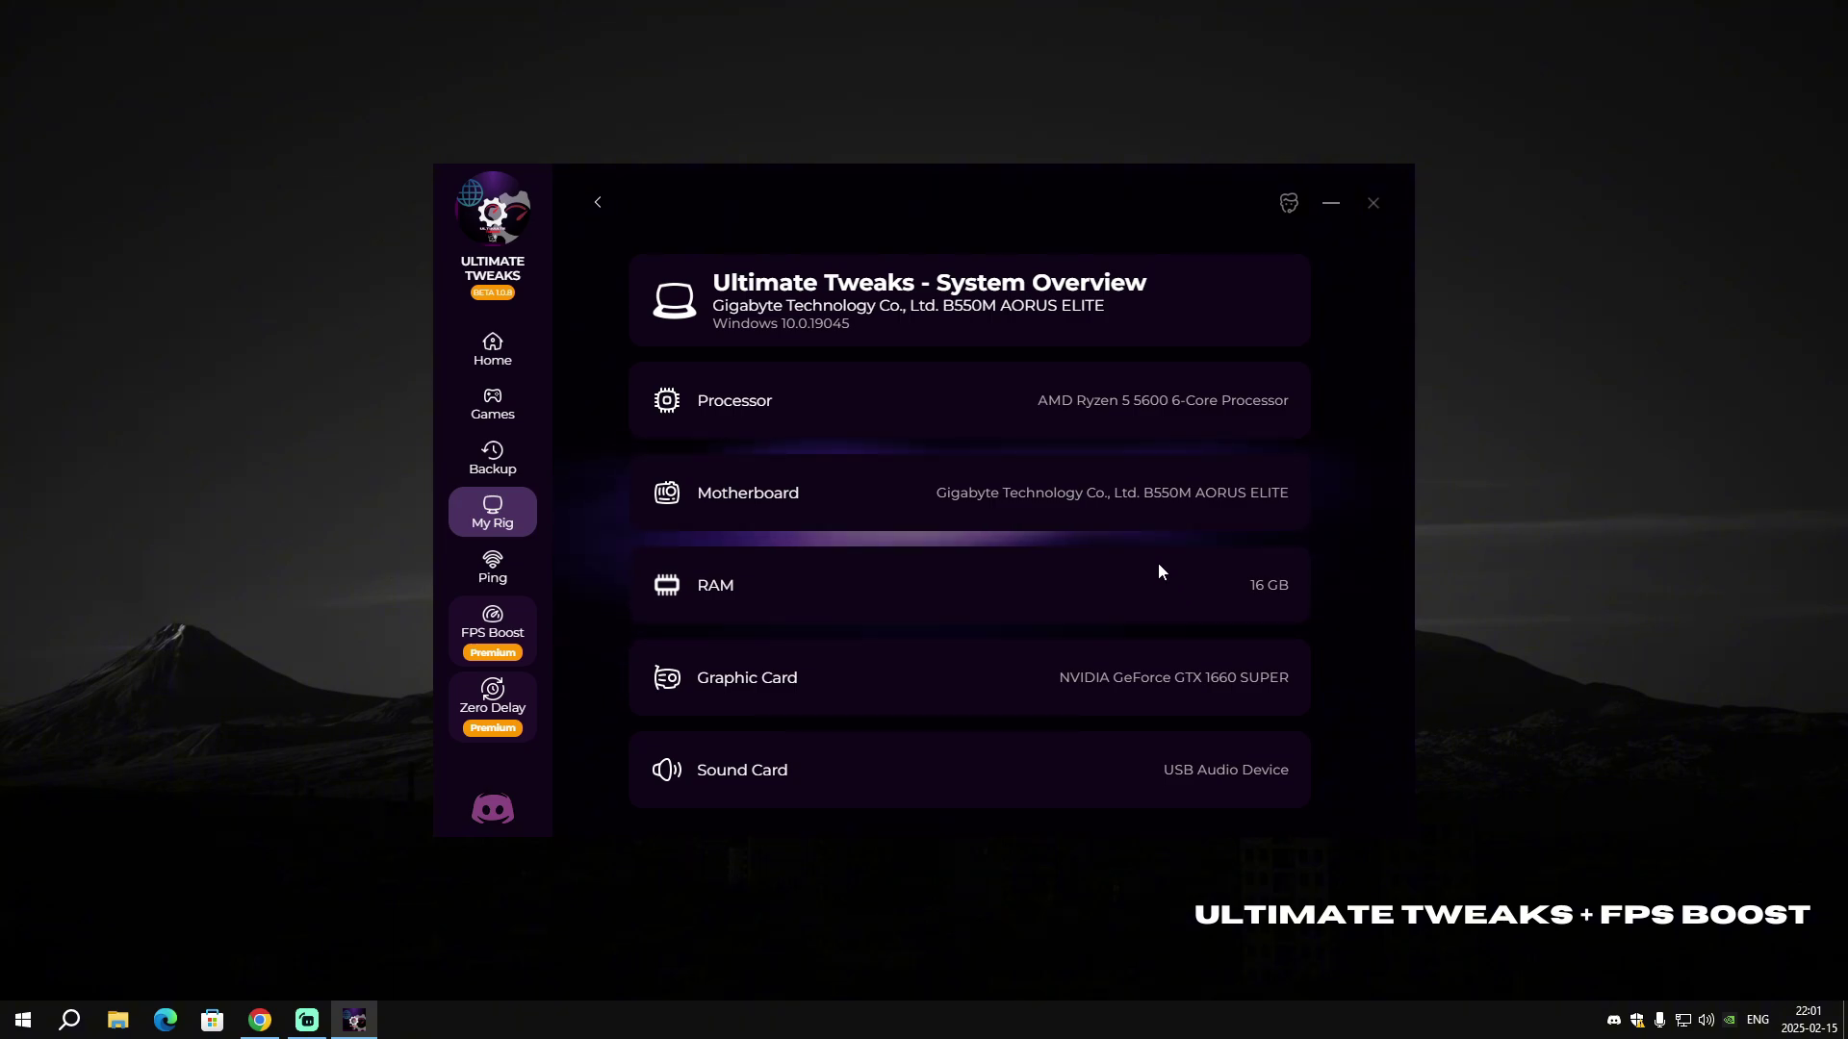
left_click(492, 568)
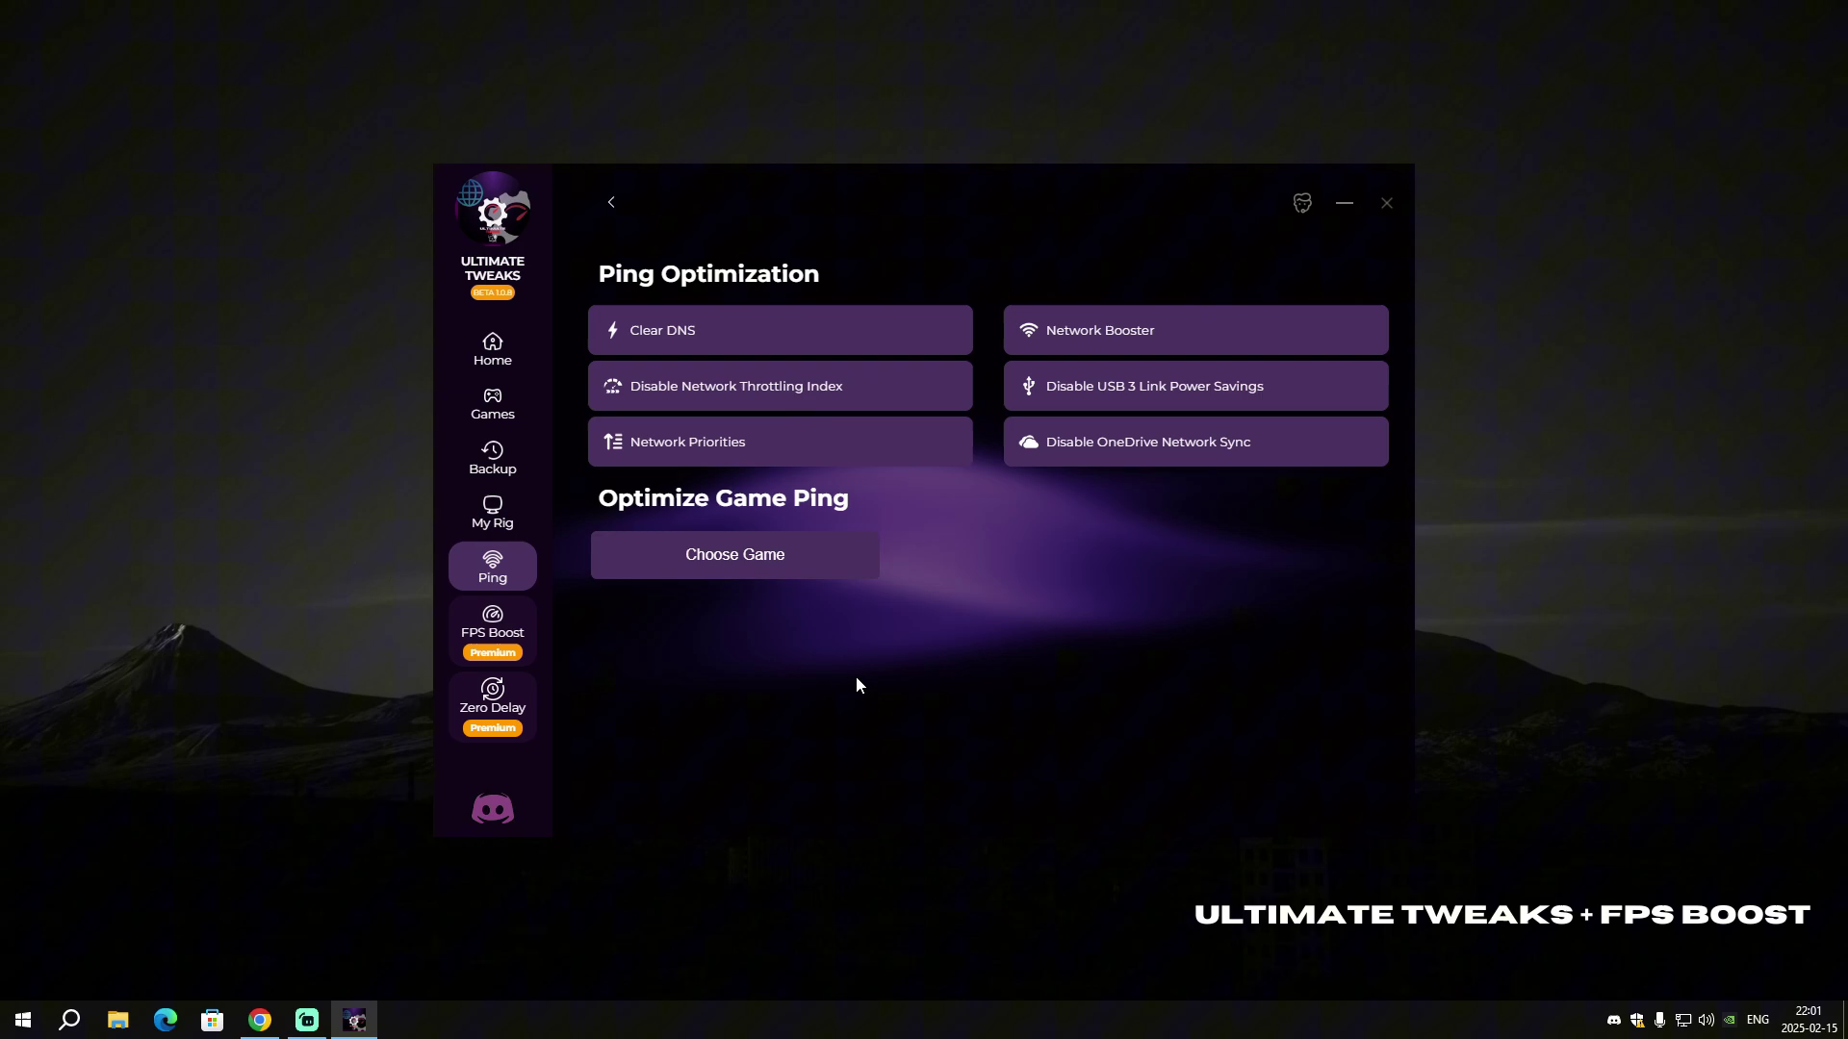
Run the Clear DNS, Network Booster and Disable Network Throttling Index tweaks, leaving Choose Game unset.
left_click(685, 337)
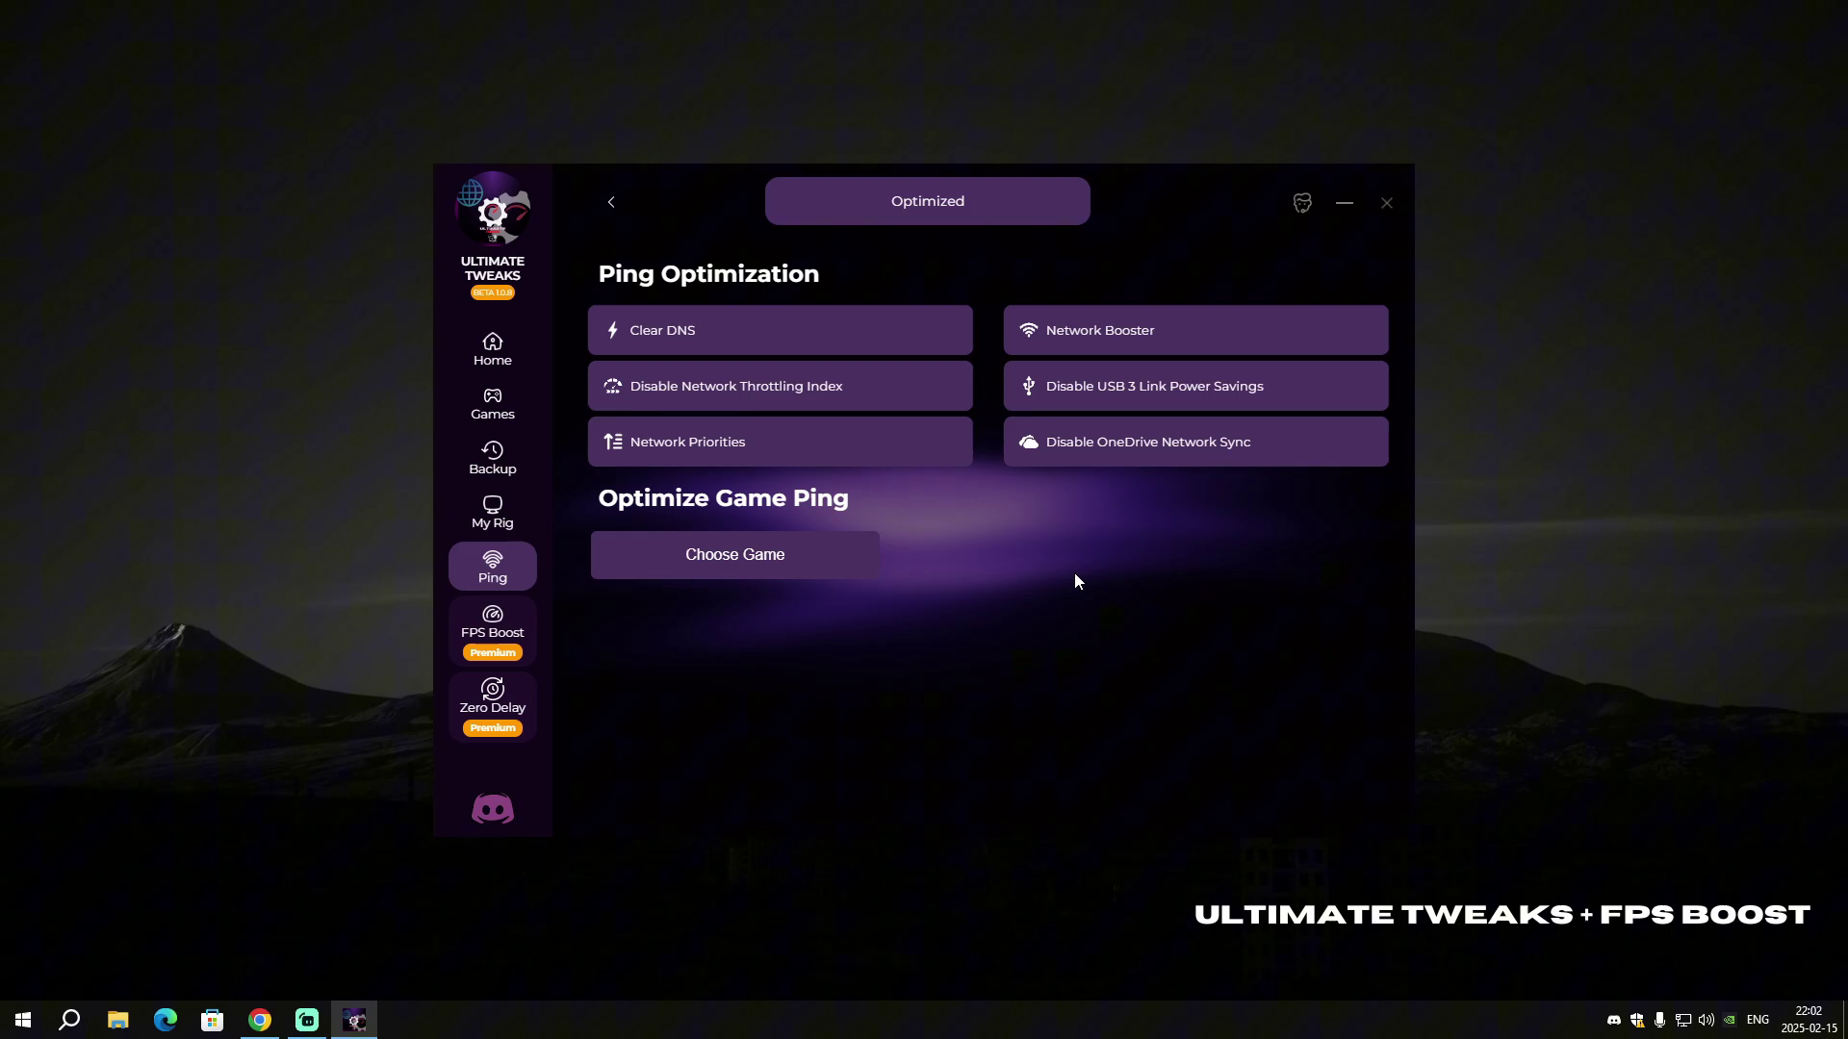
left_click(1049, 344)
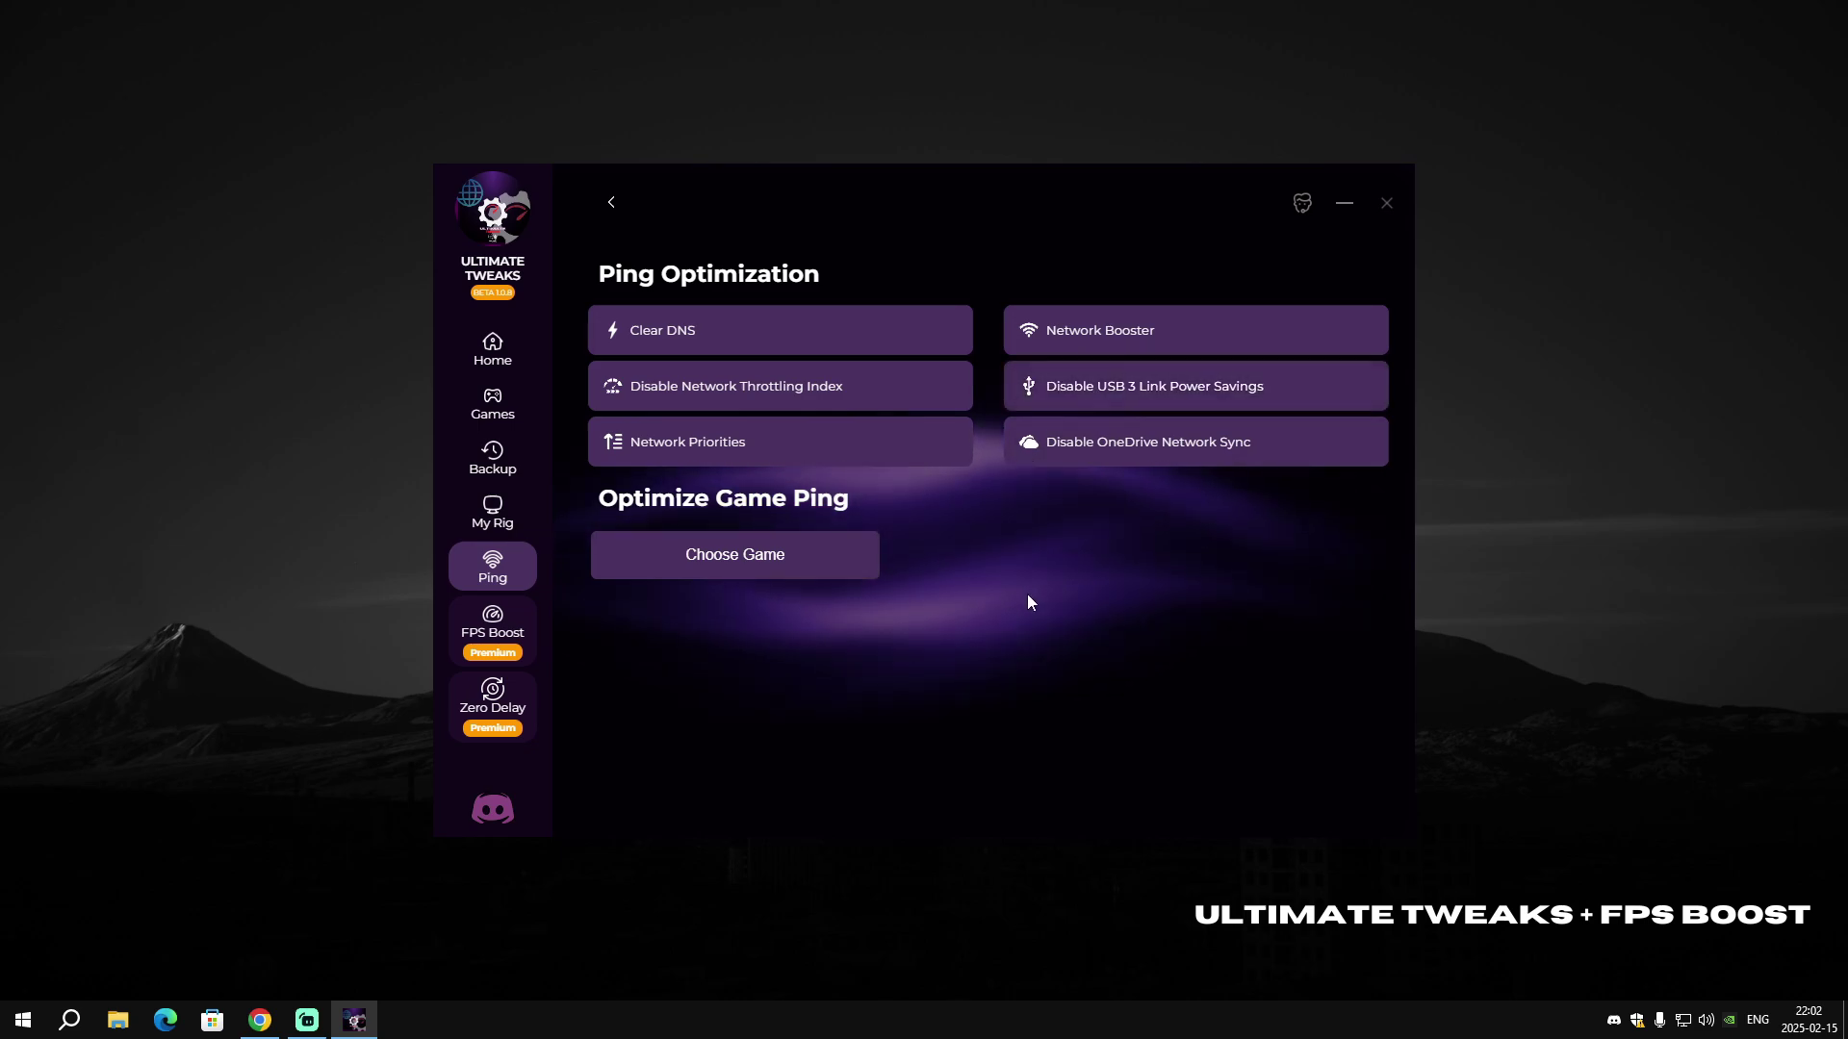
left_click(867, 563)
left_click(867, 563)
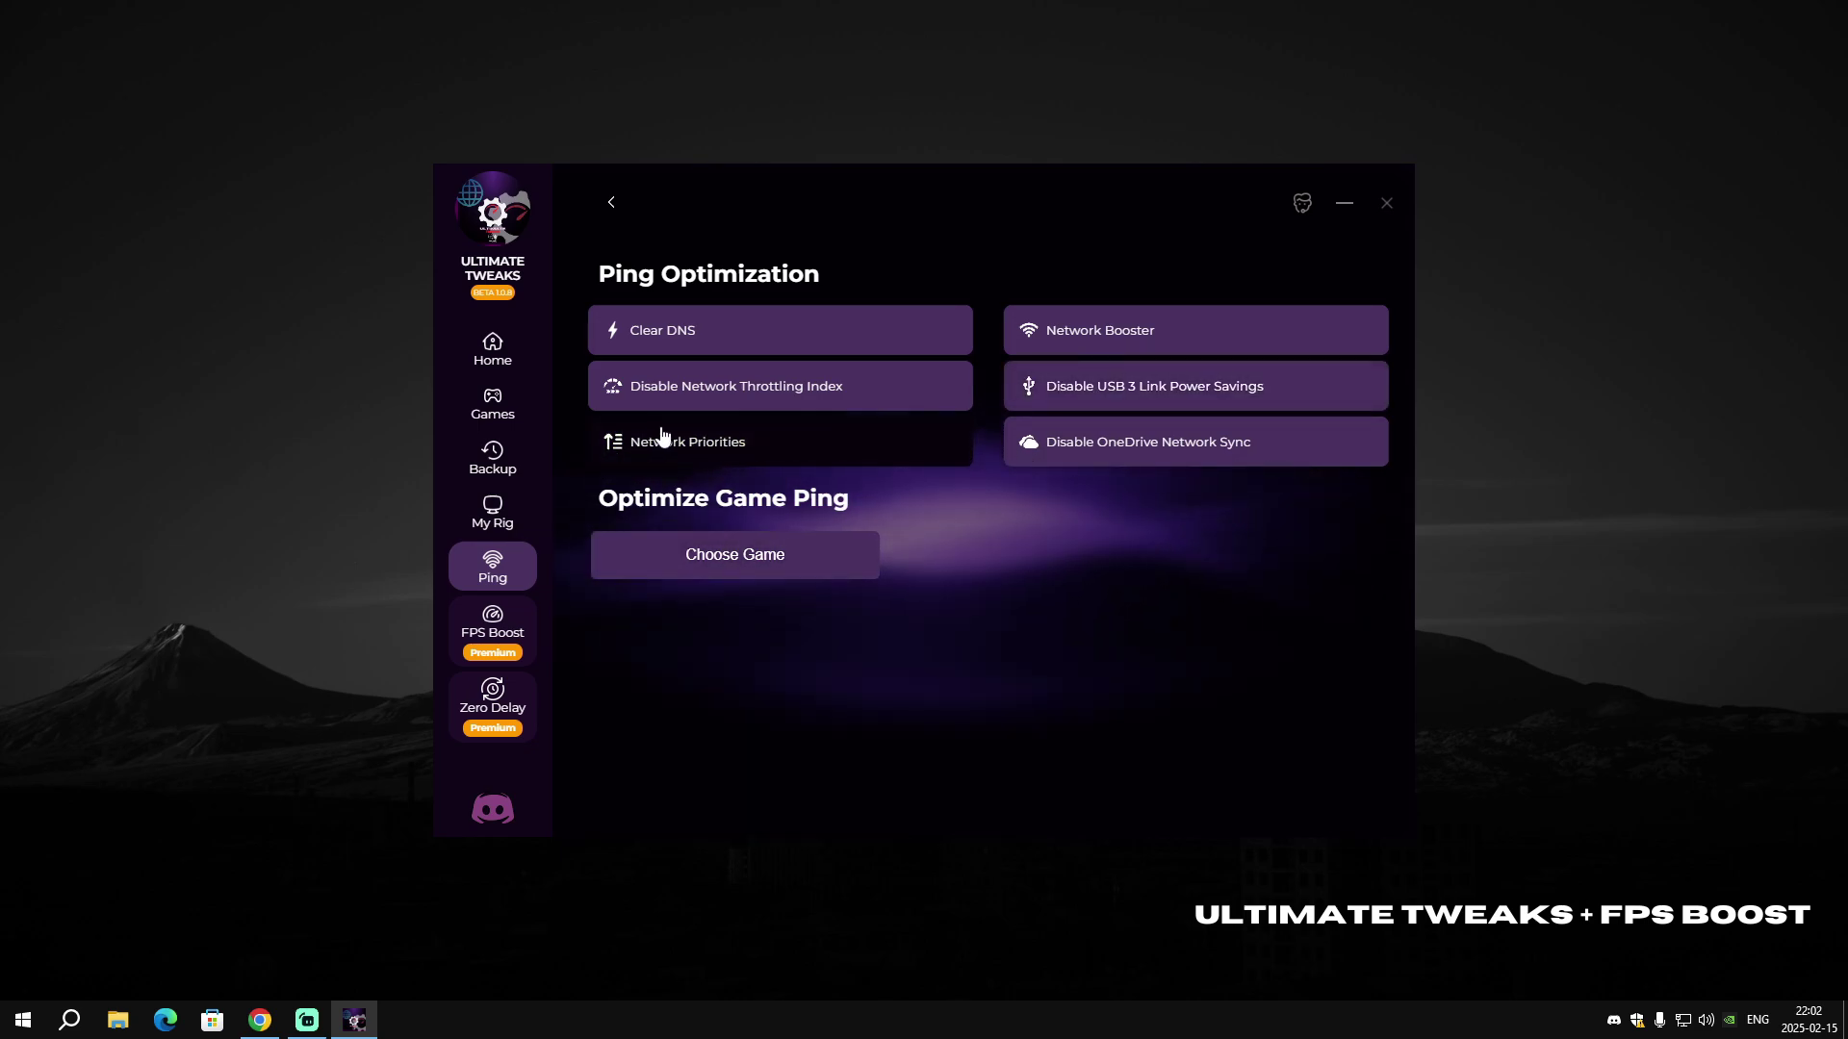
left_click(739, 406)
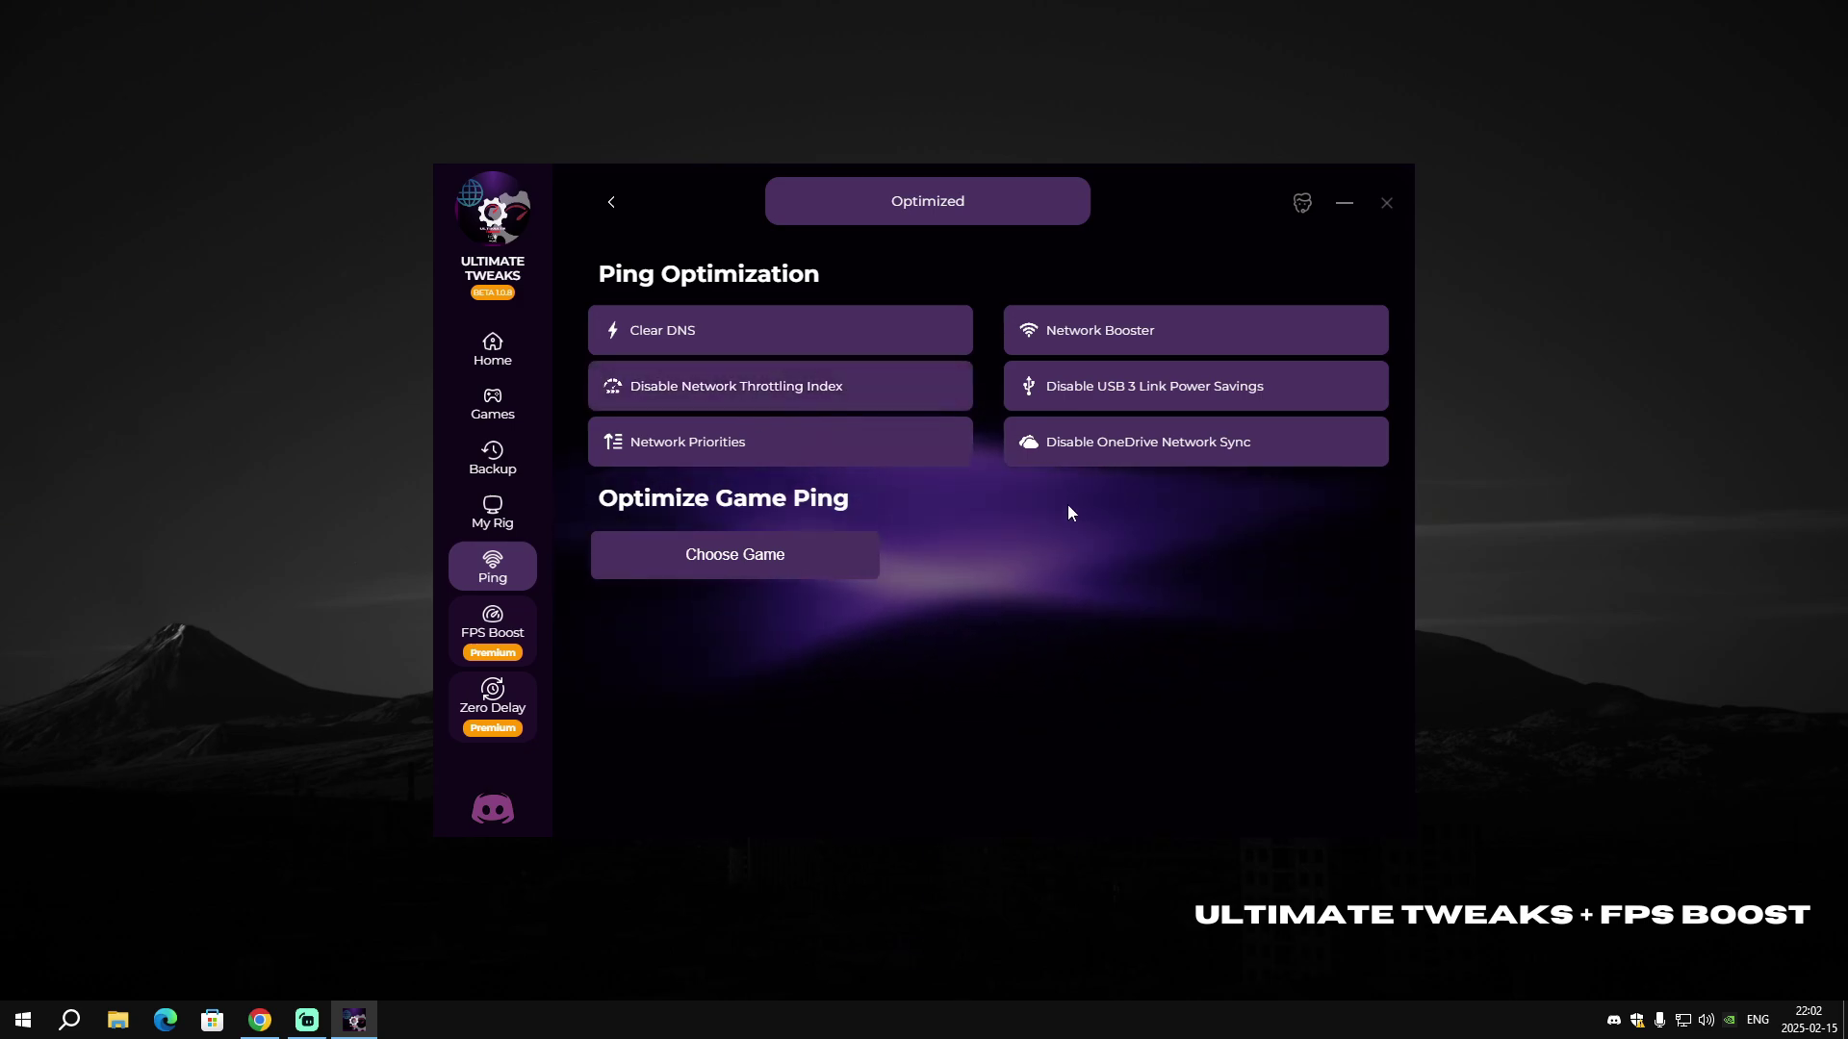
Apply the Disable USB 3 link power savings, network priorities and Disable OneDrive Network Sync tweaks.
left_click(1143, 395)
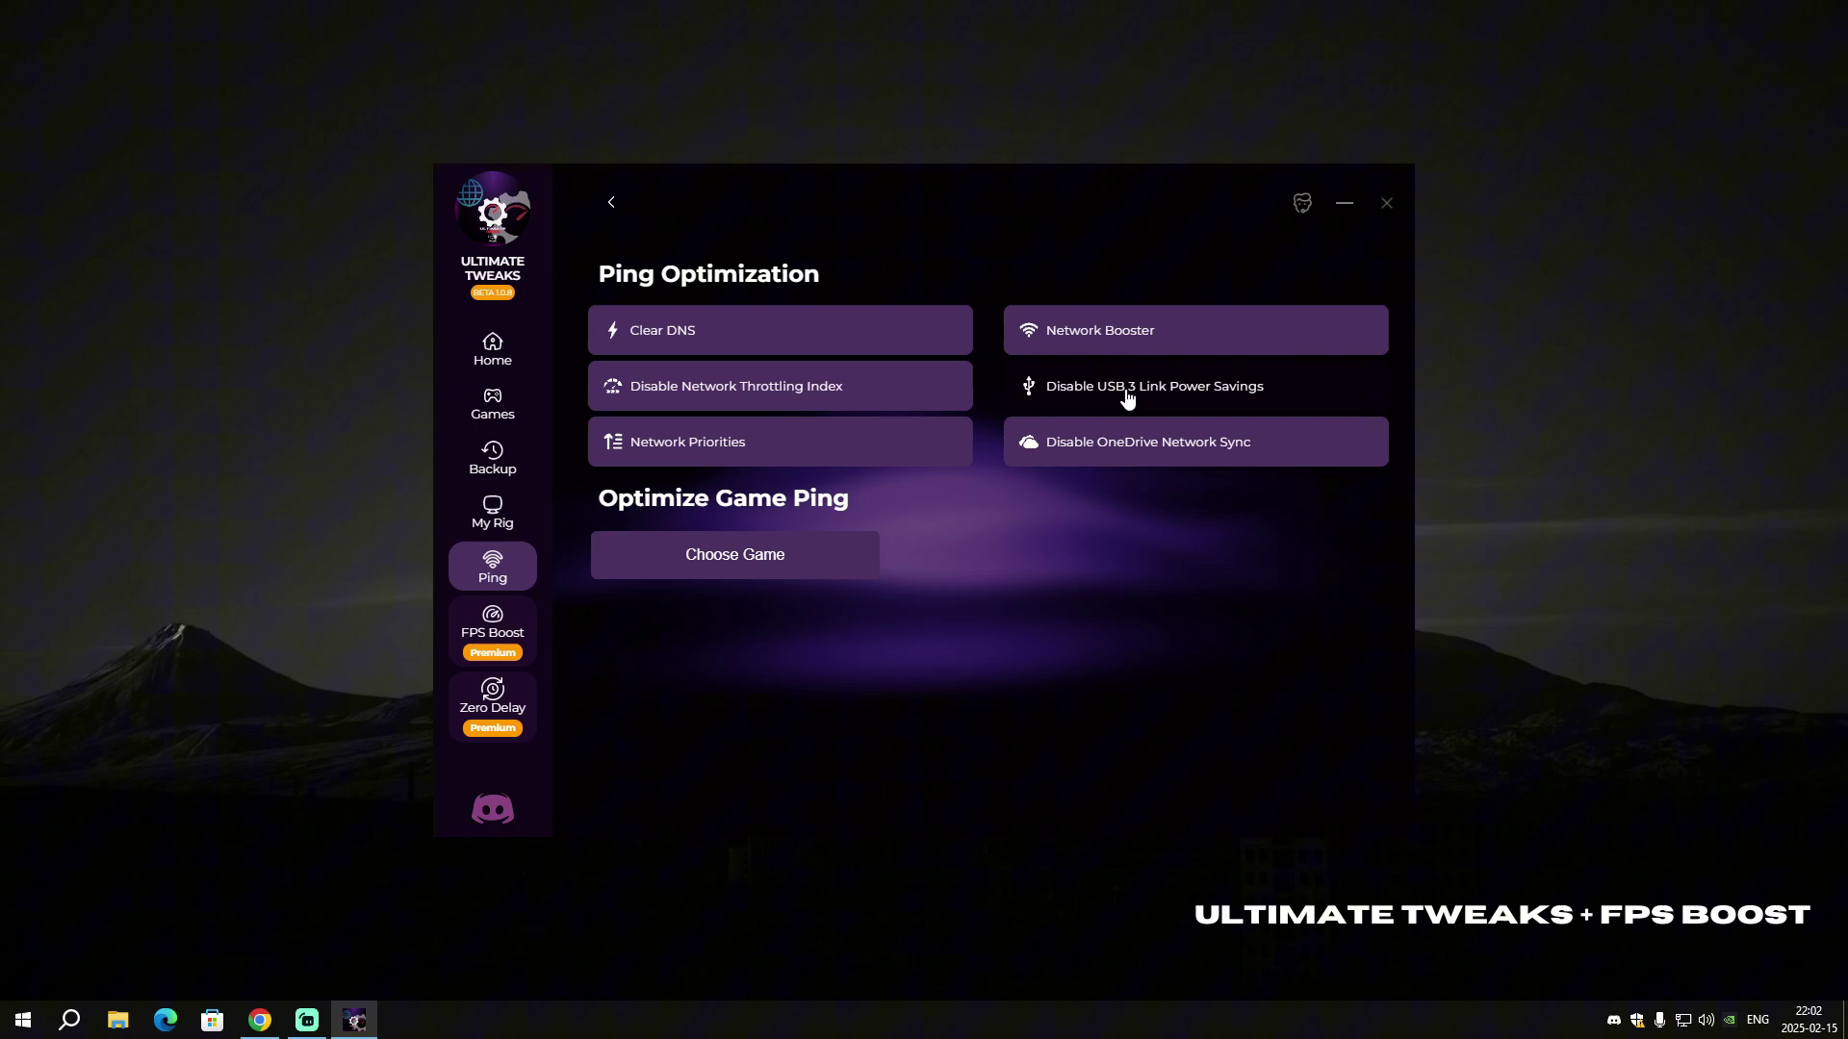
left_click(779, 458)
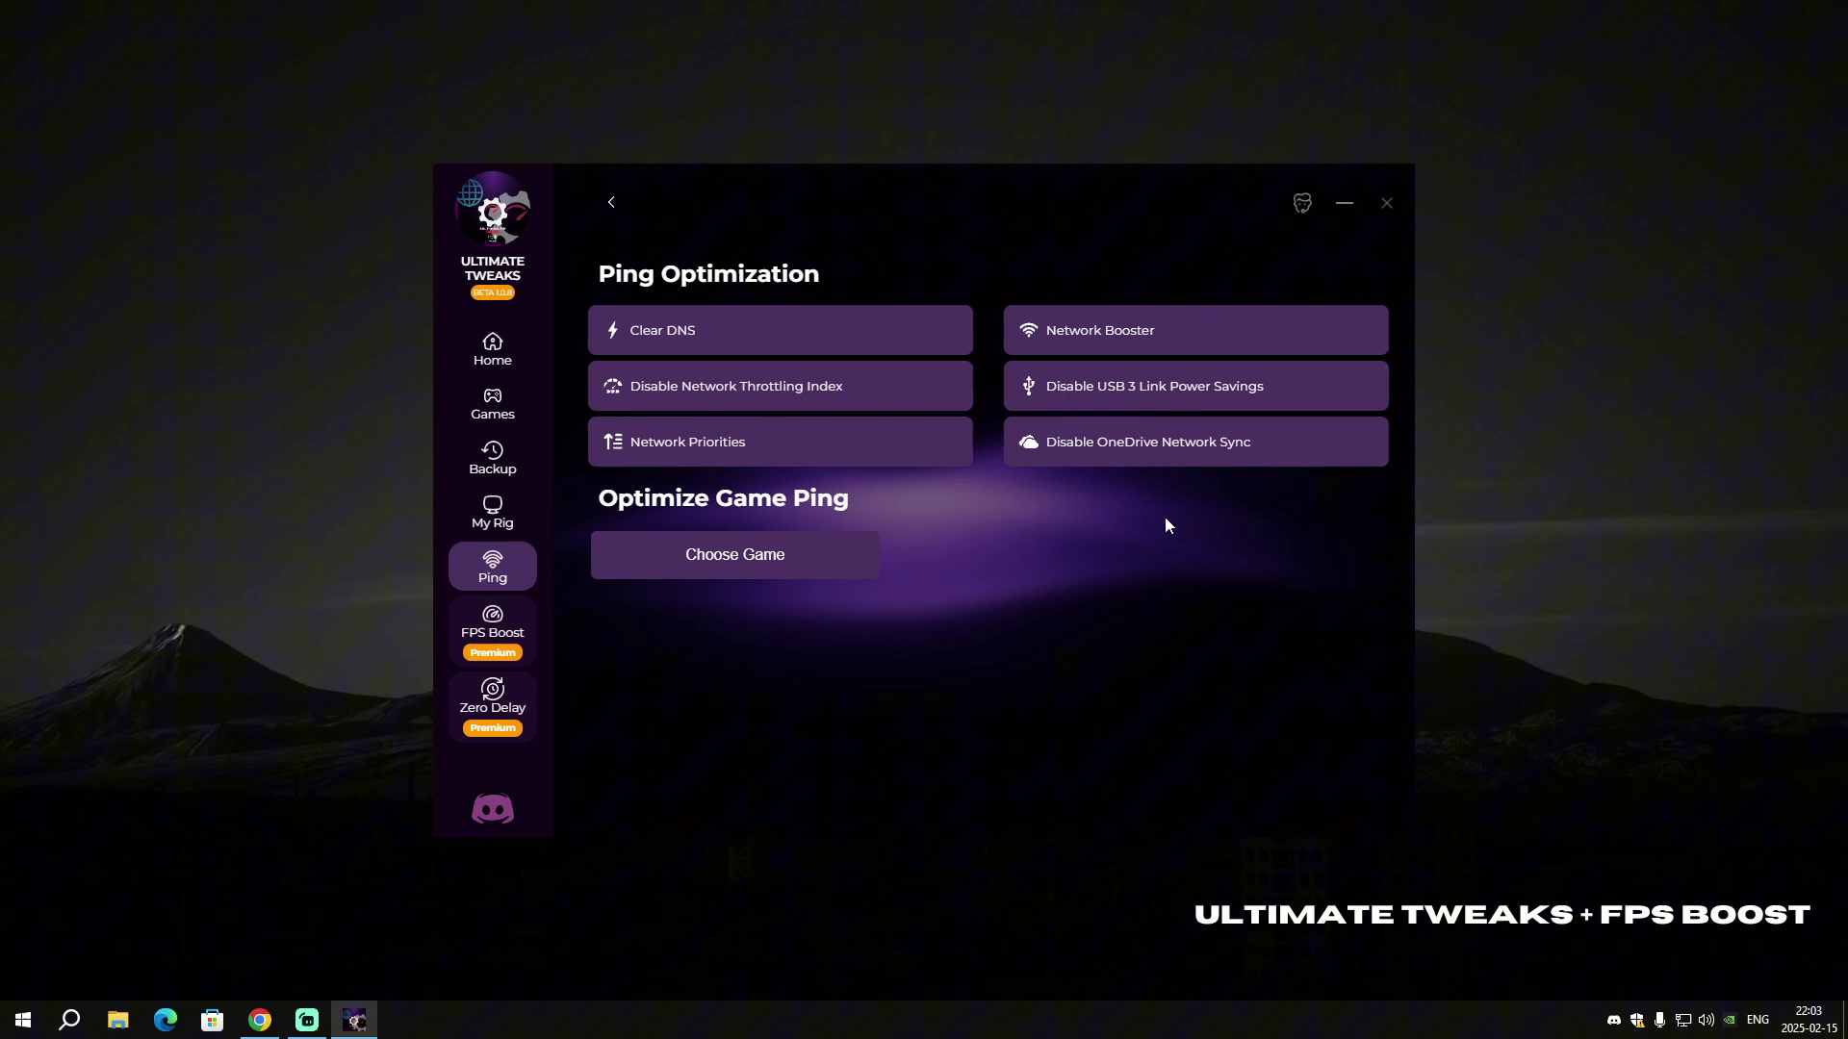
left_click(1136, 445)
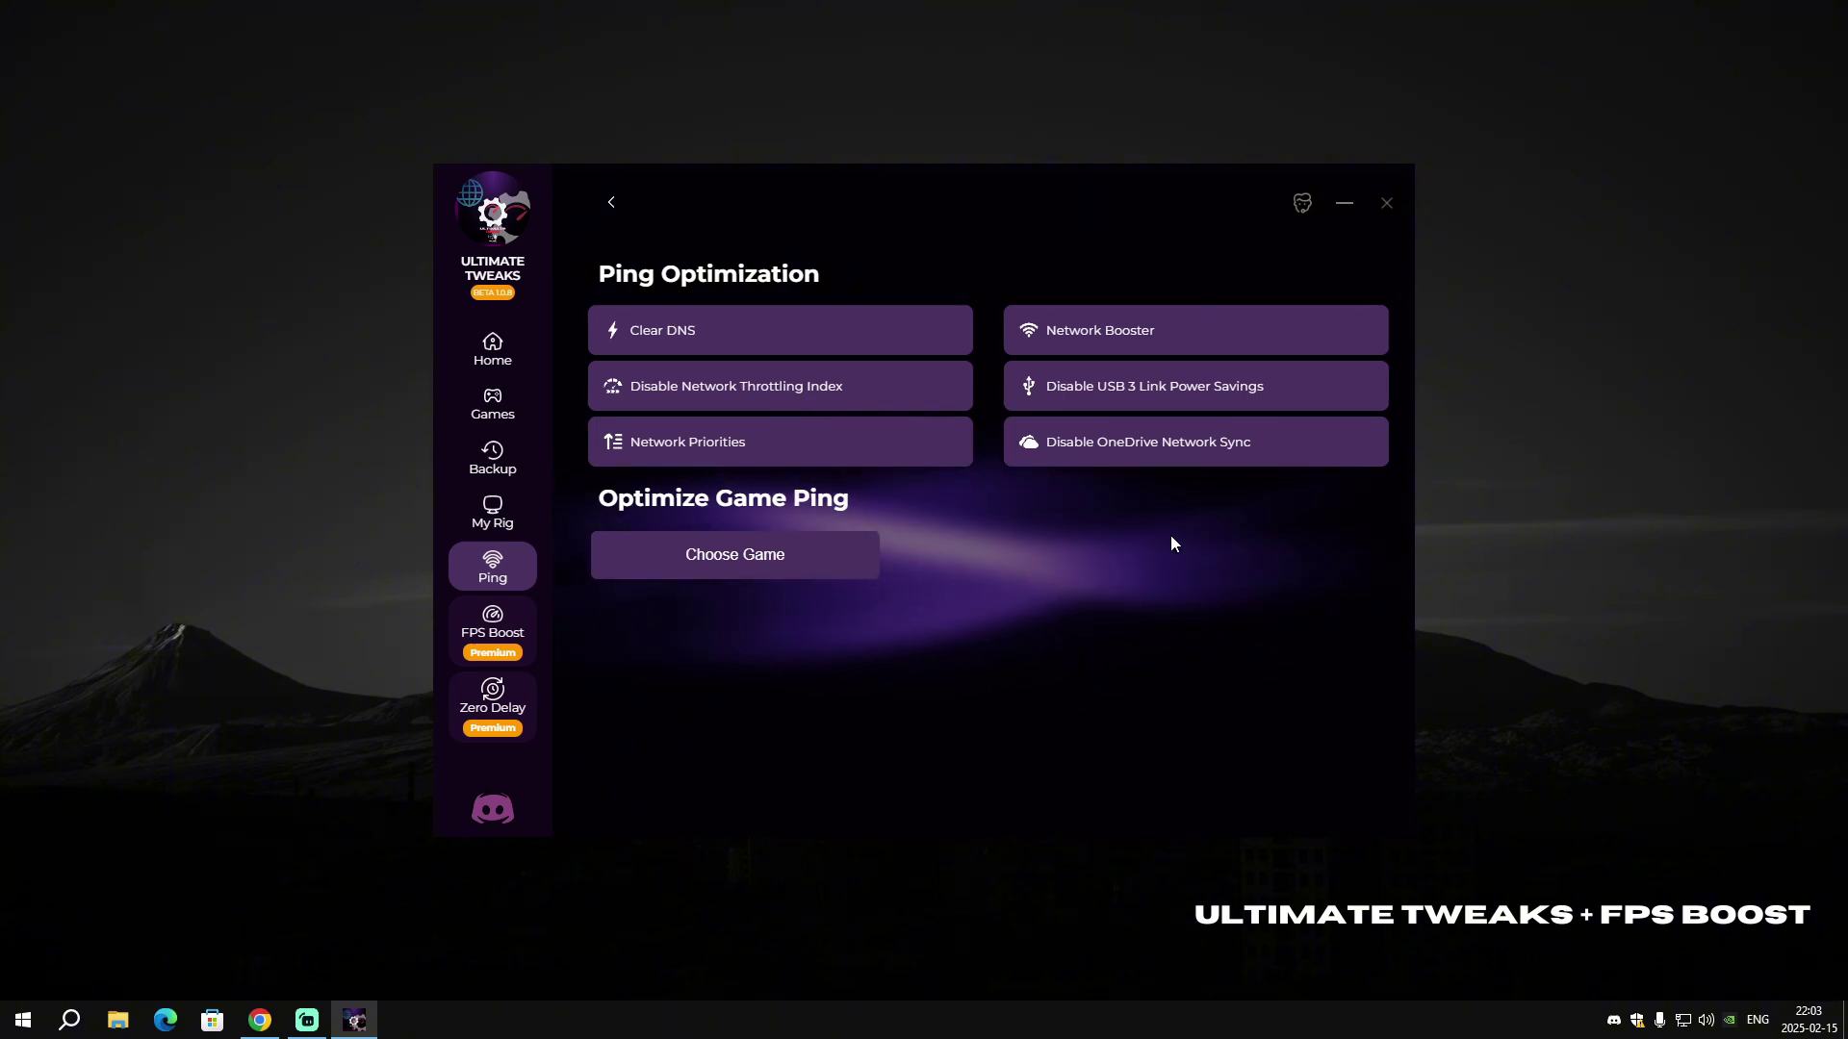
Run the game ping optimization for Fortnite, then for Valorant.
left_click(857, 572)
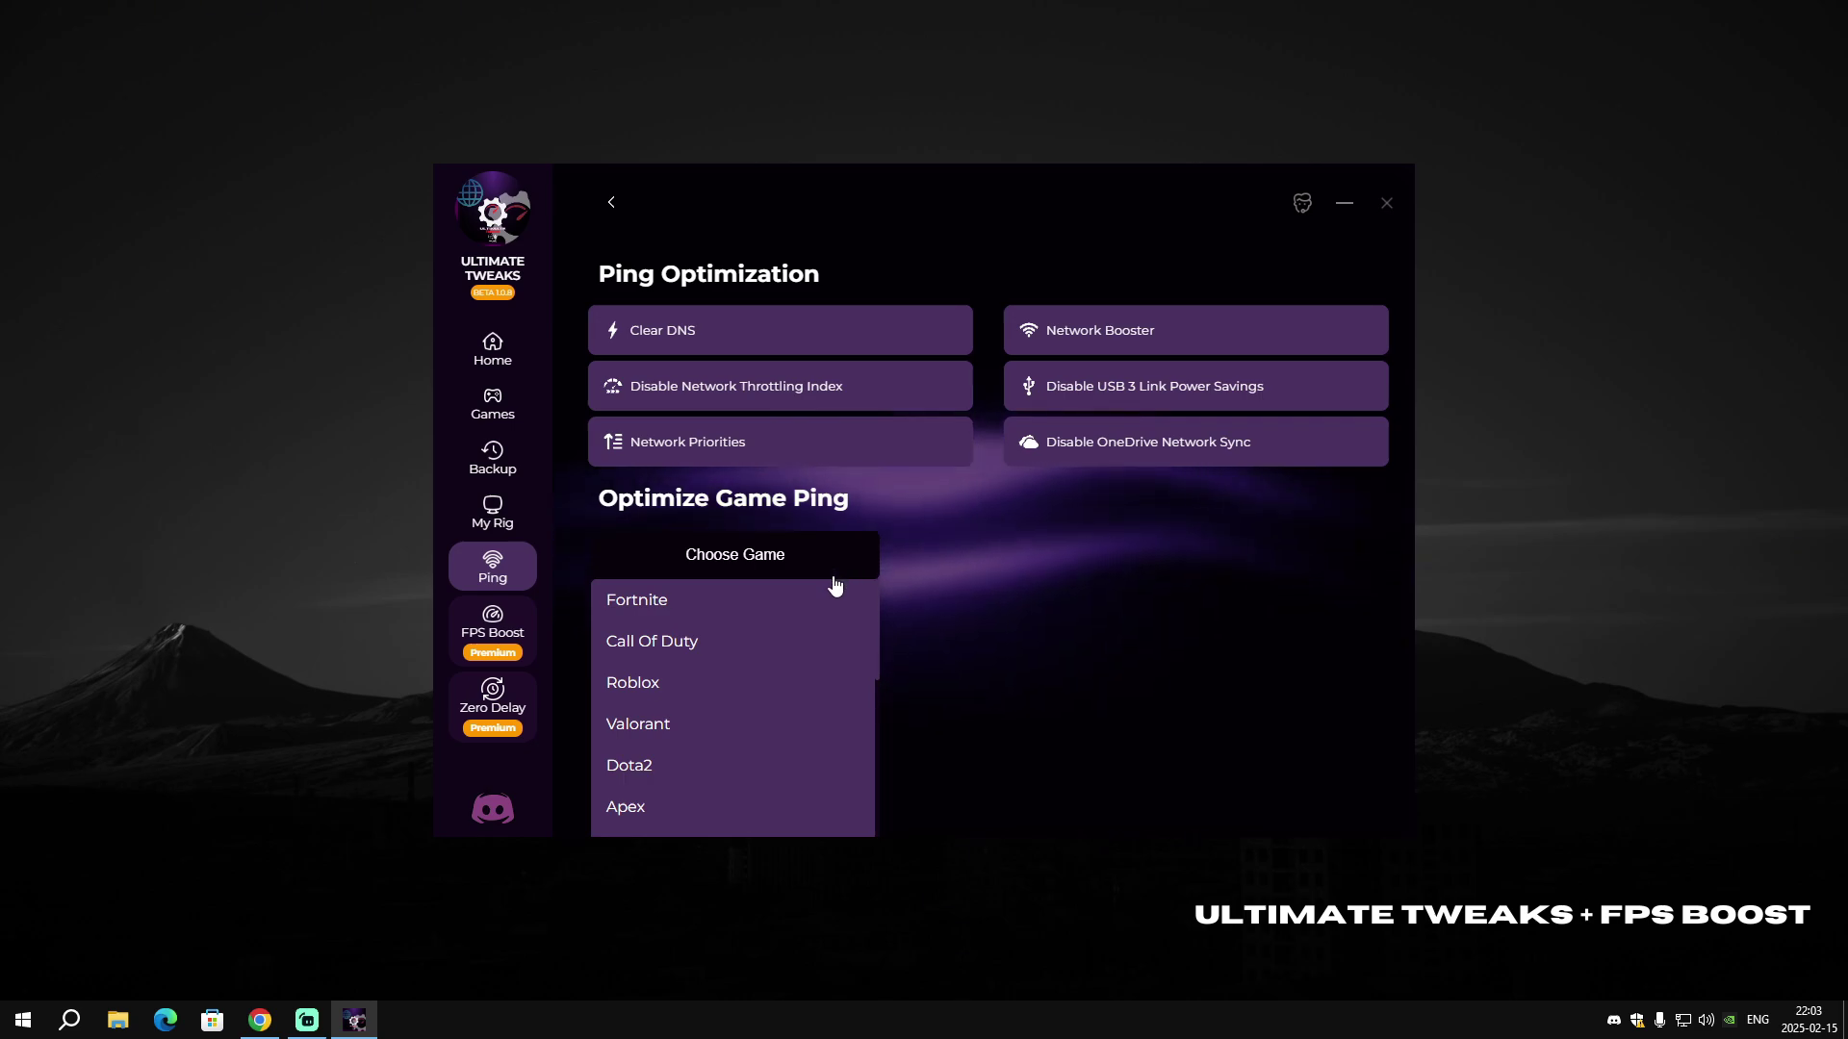
scroll(847, 664, "down", 5)
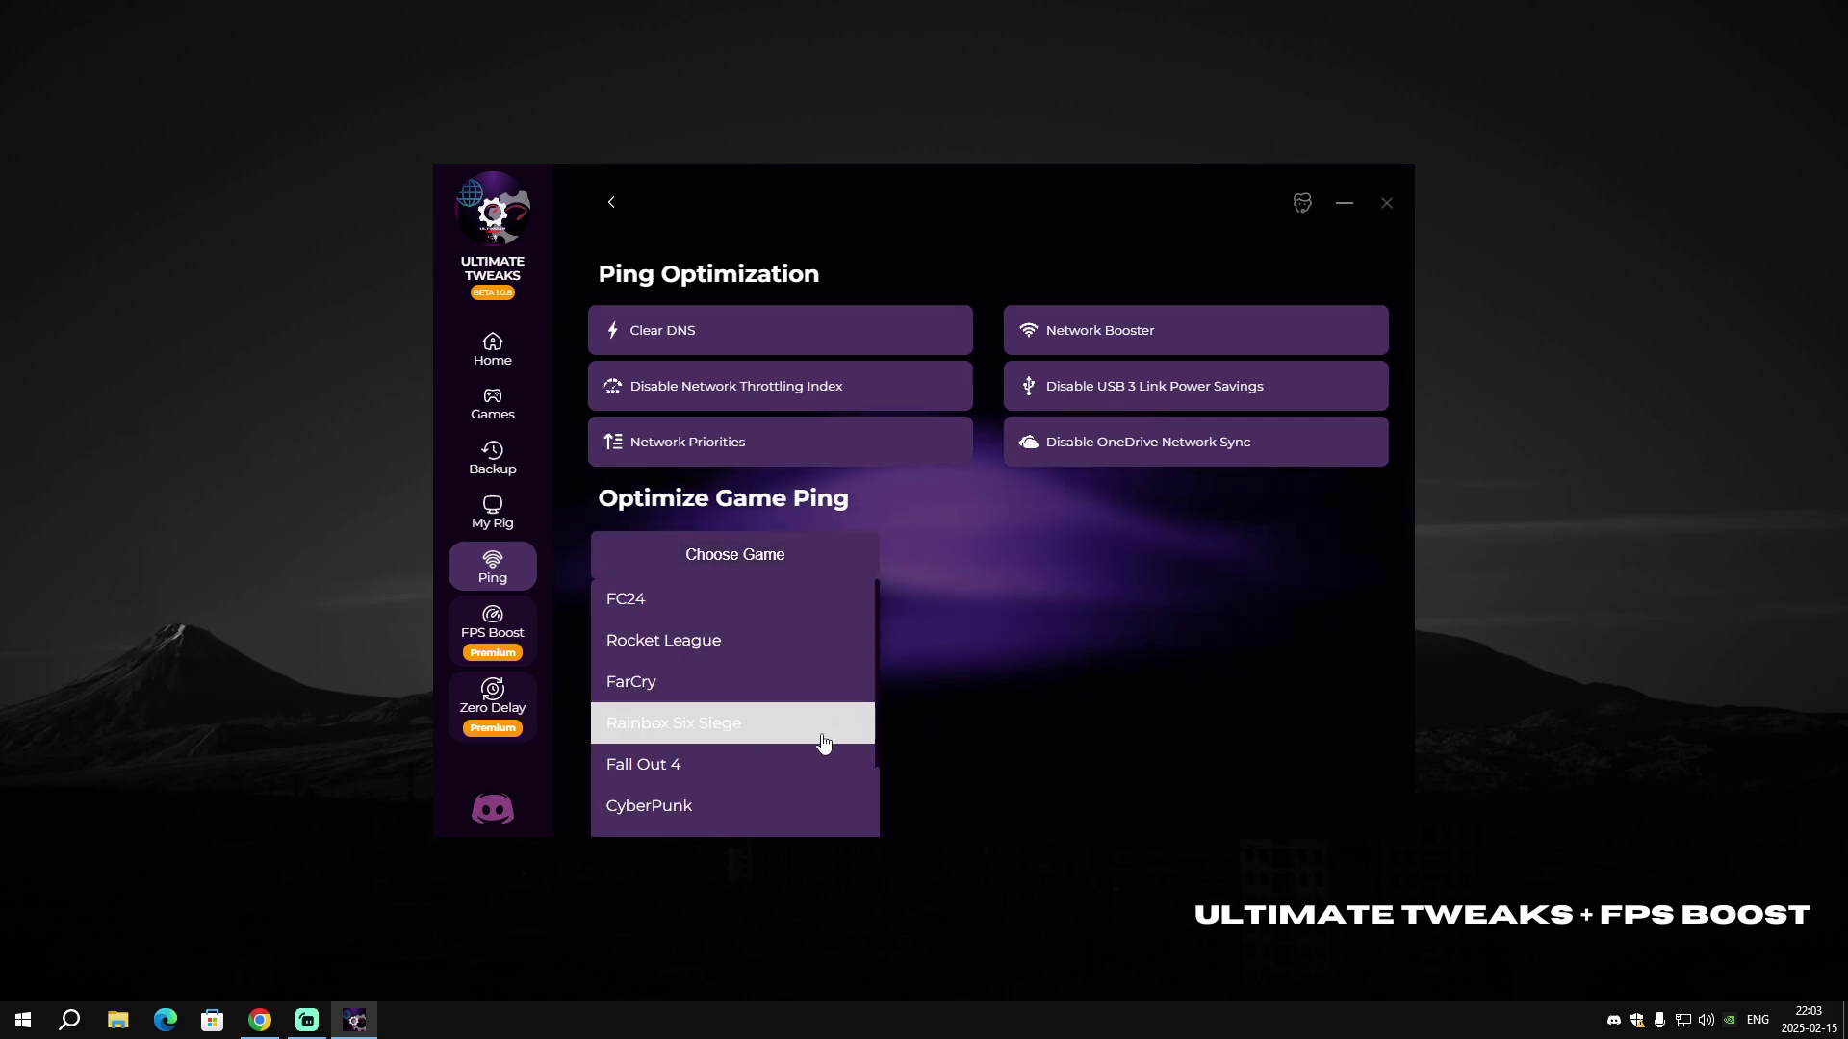
scroll(798, 770, "up", 5)
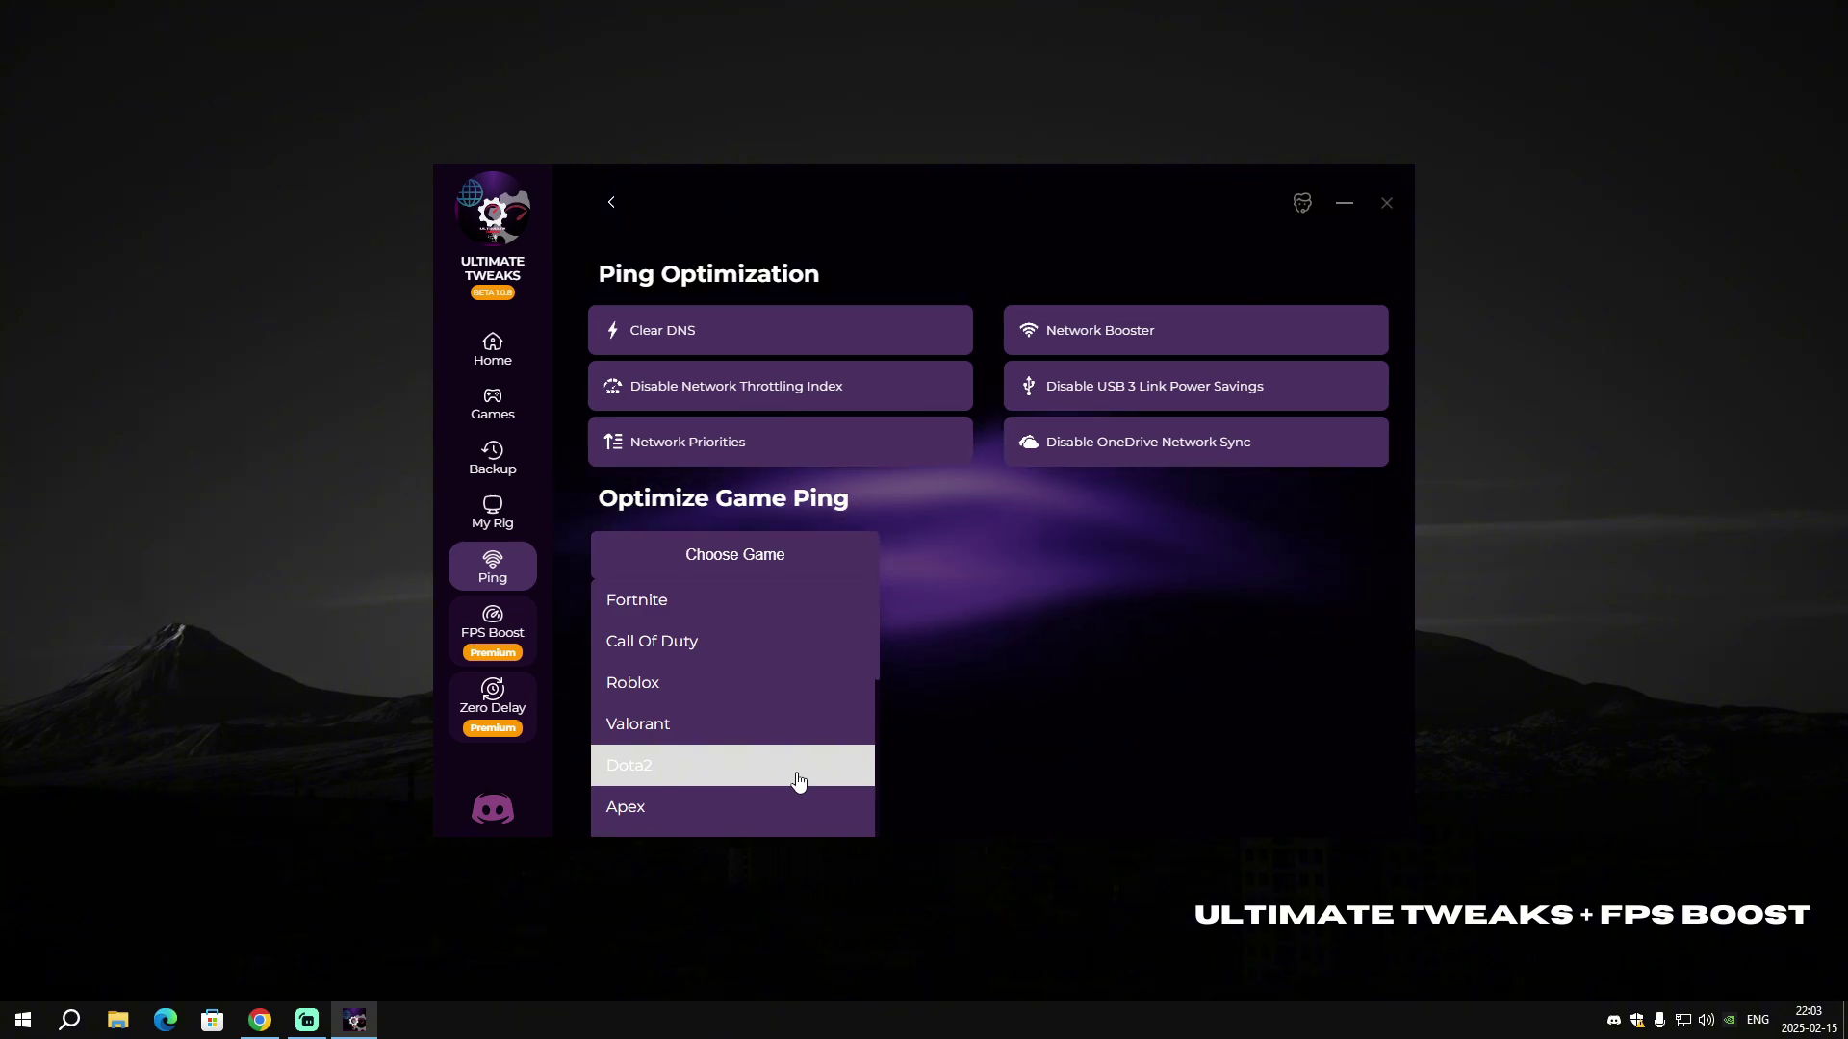
left_click(744, 604)
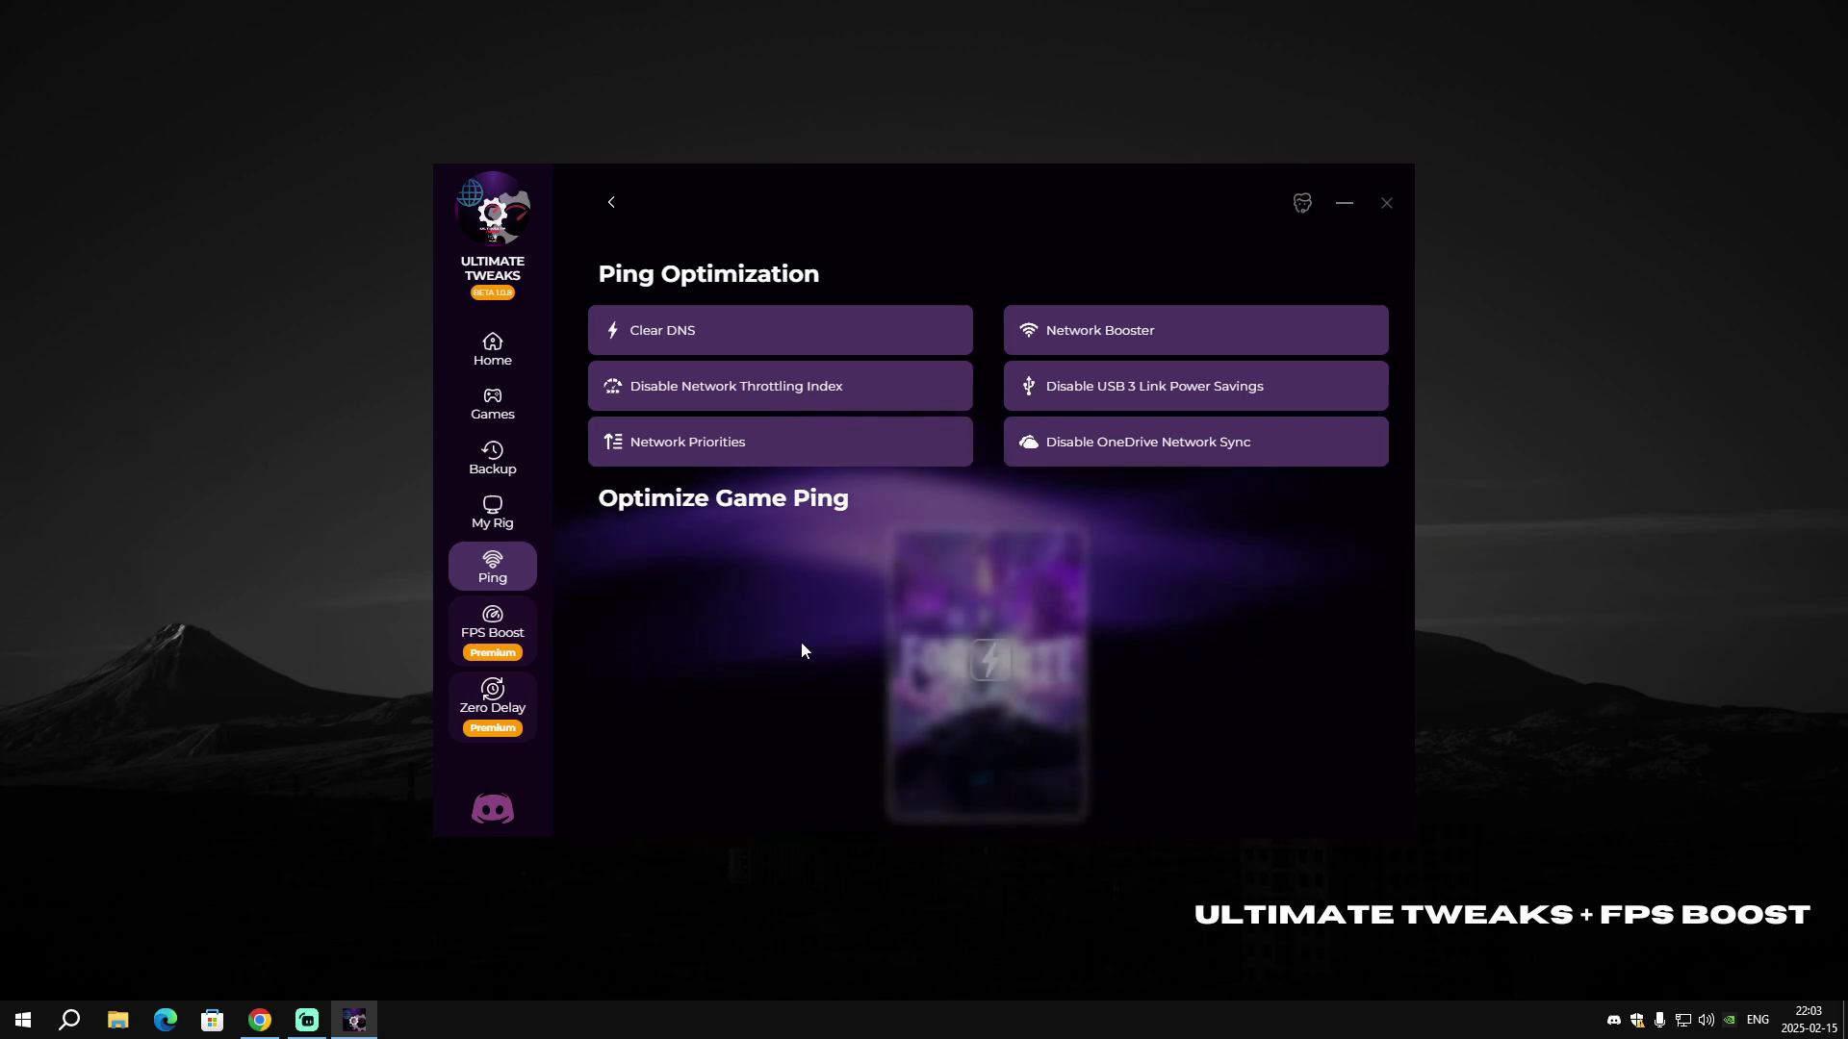
left_click(985, 660)
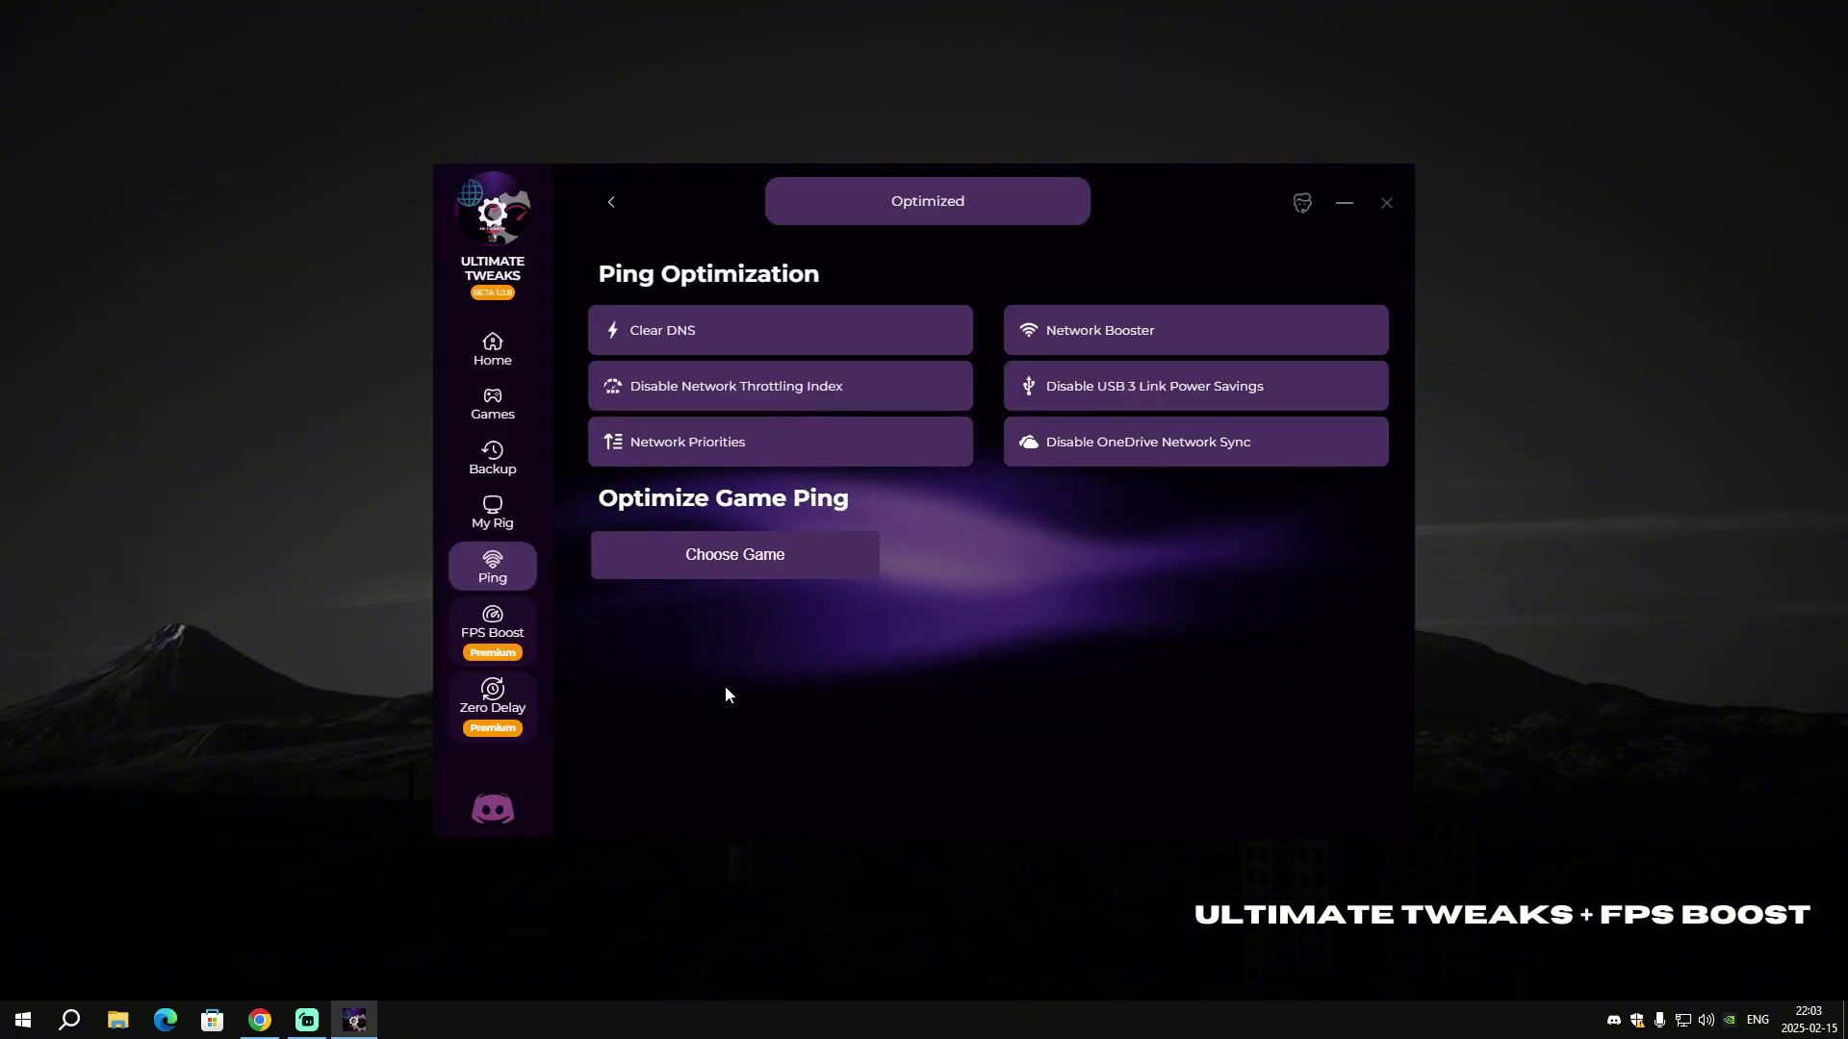
left_click(735, 555)
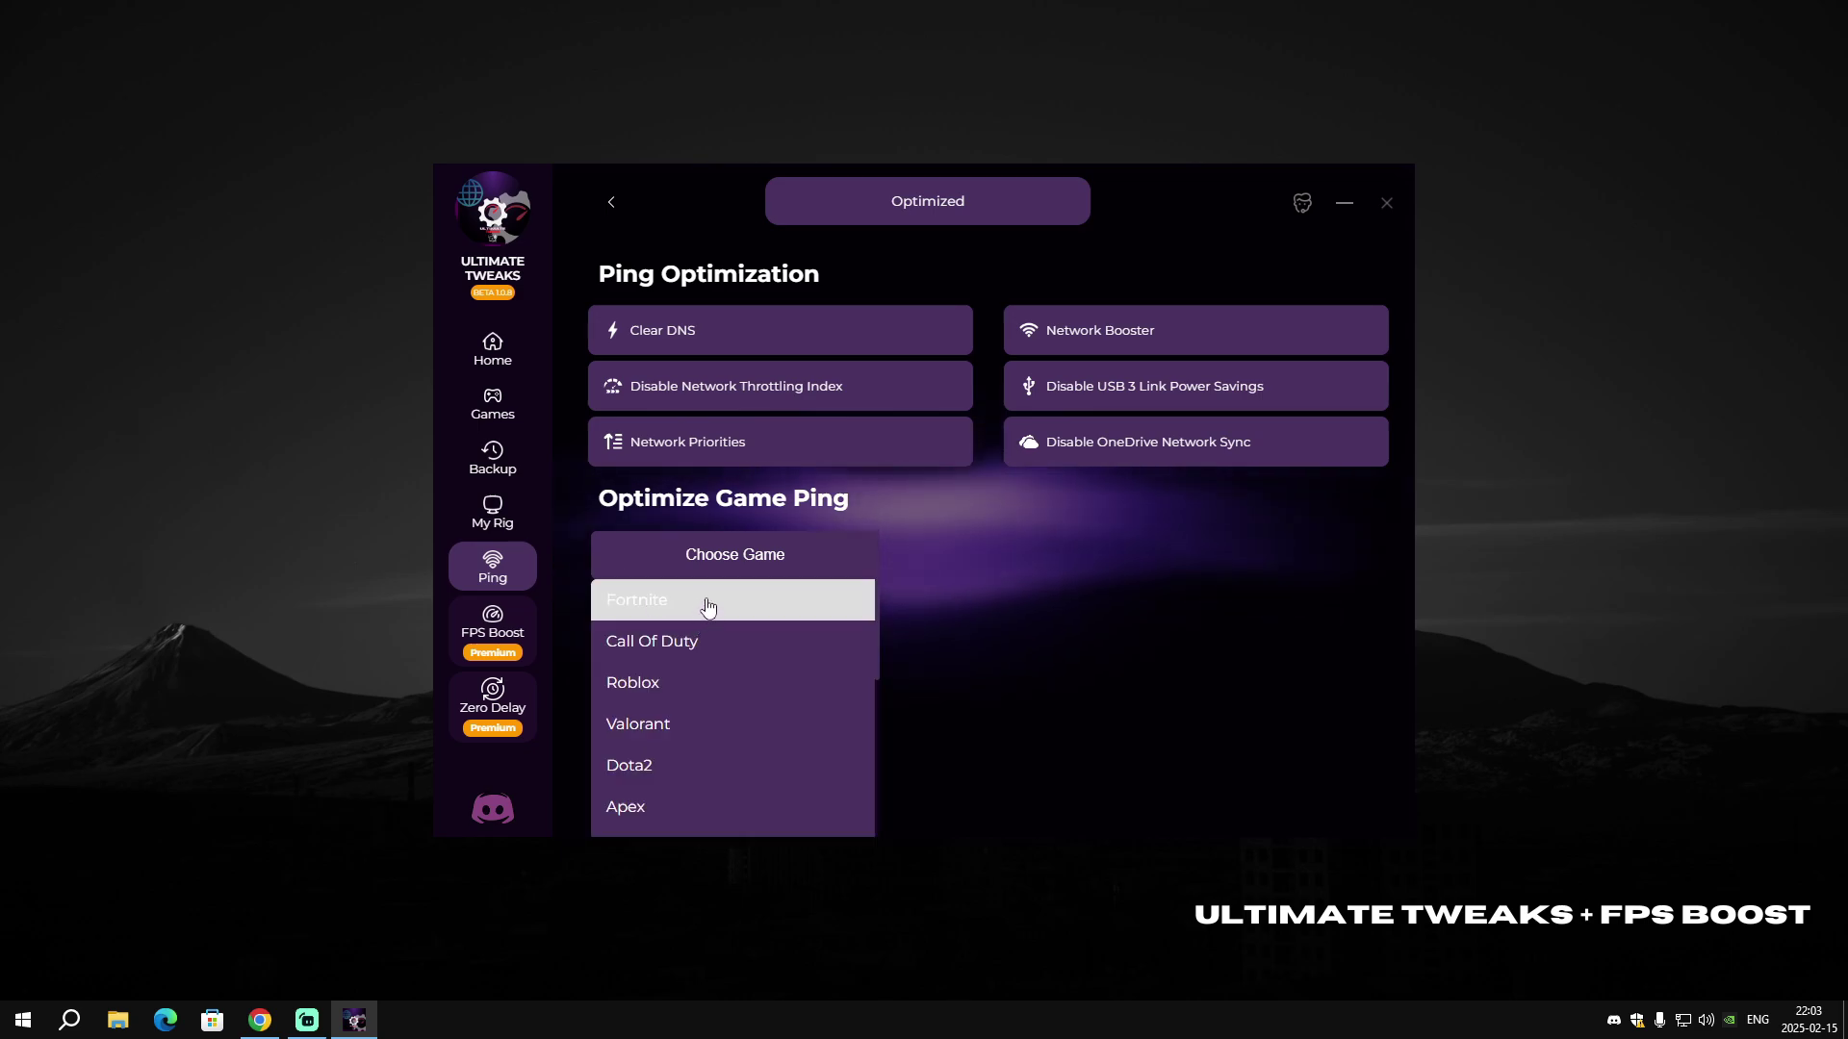
left_click(684, 737)
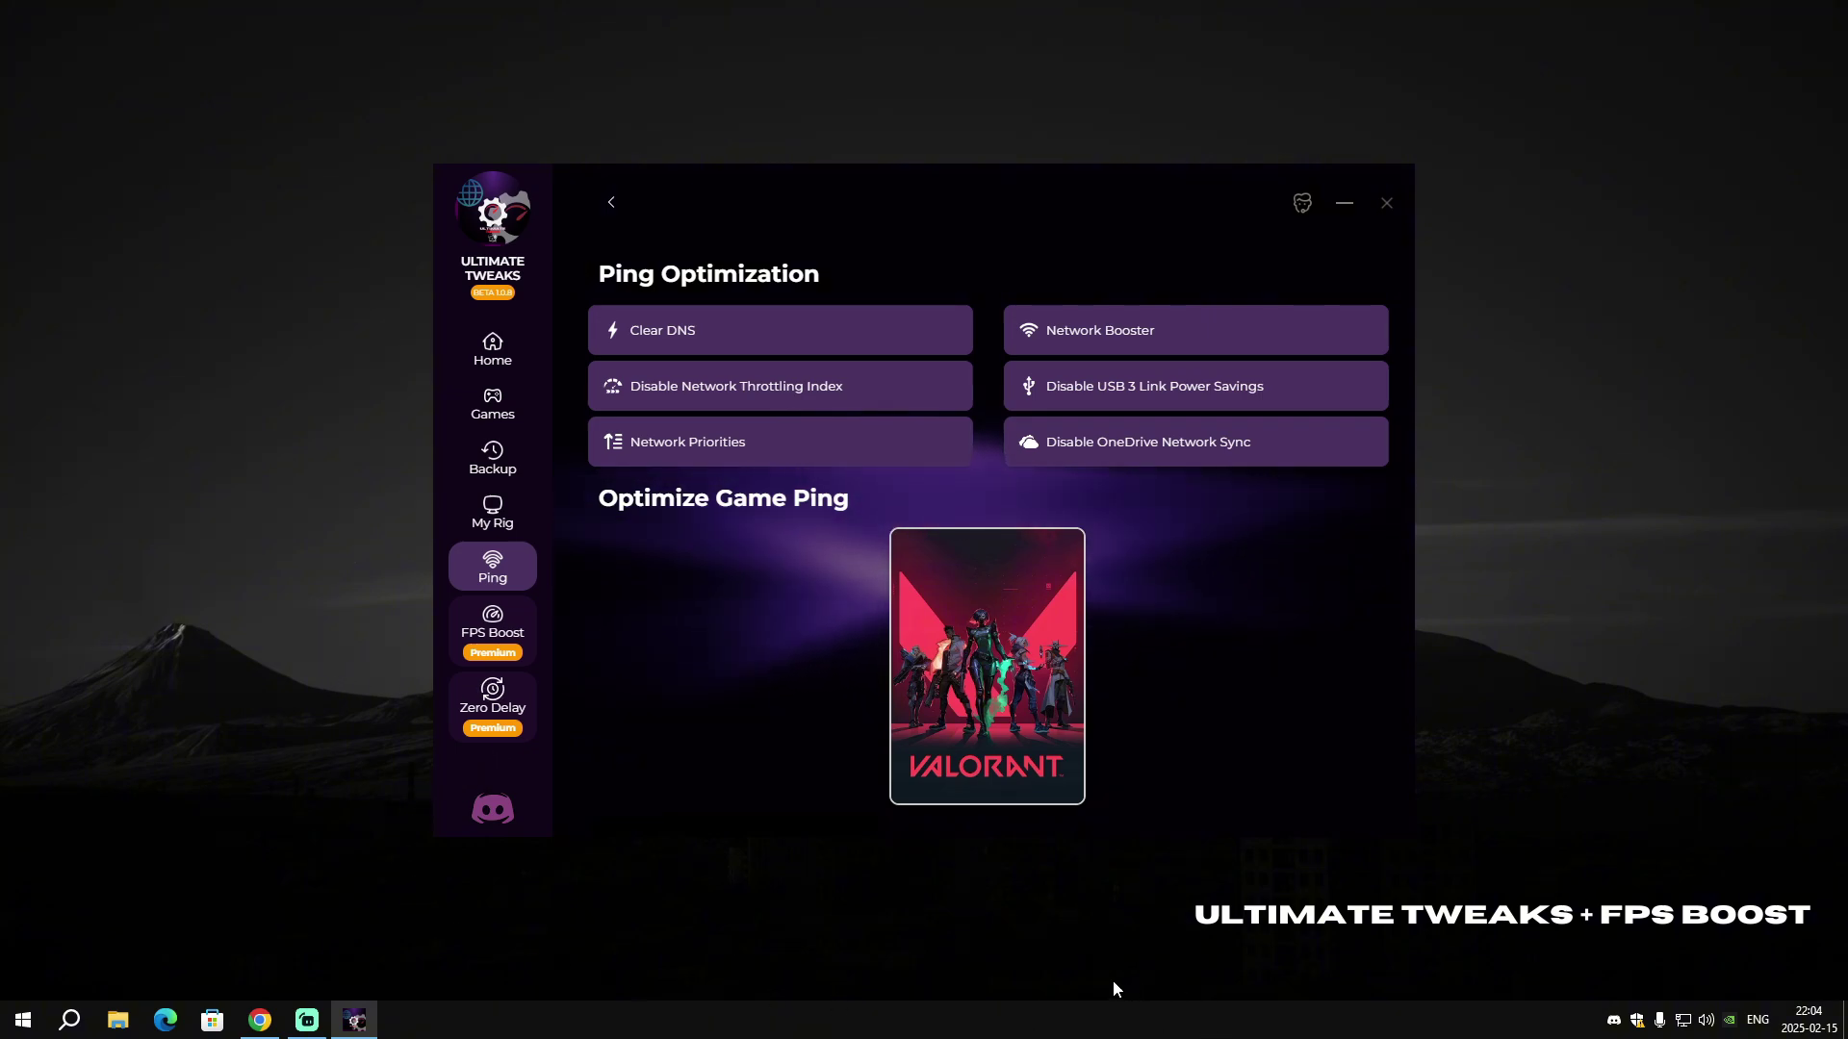
left_click(990, 662)
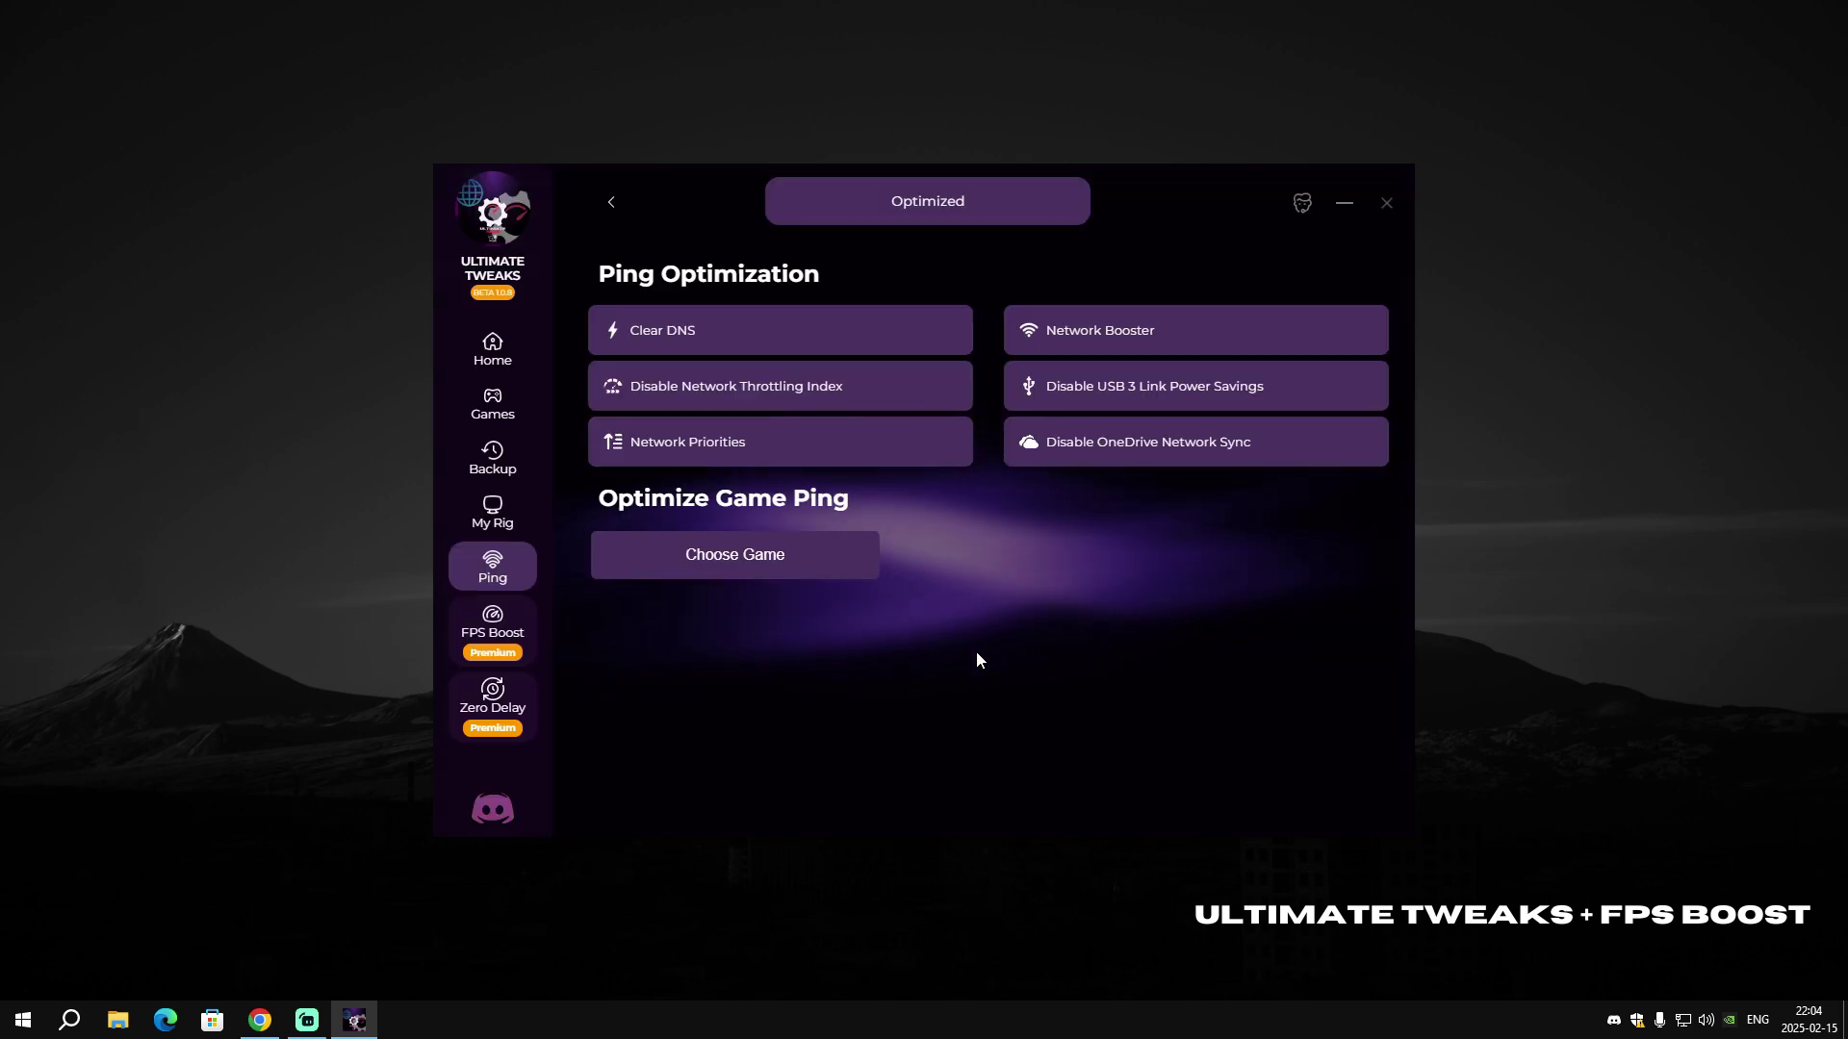
Select Rainbow Six Siege from the Choose Game list.
left_click(843, 571)
scroll(821, 647, "down", 5)
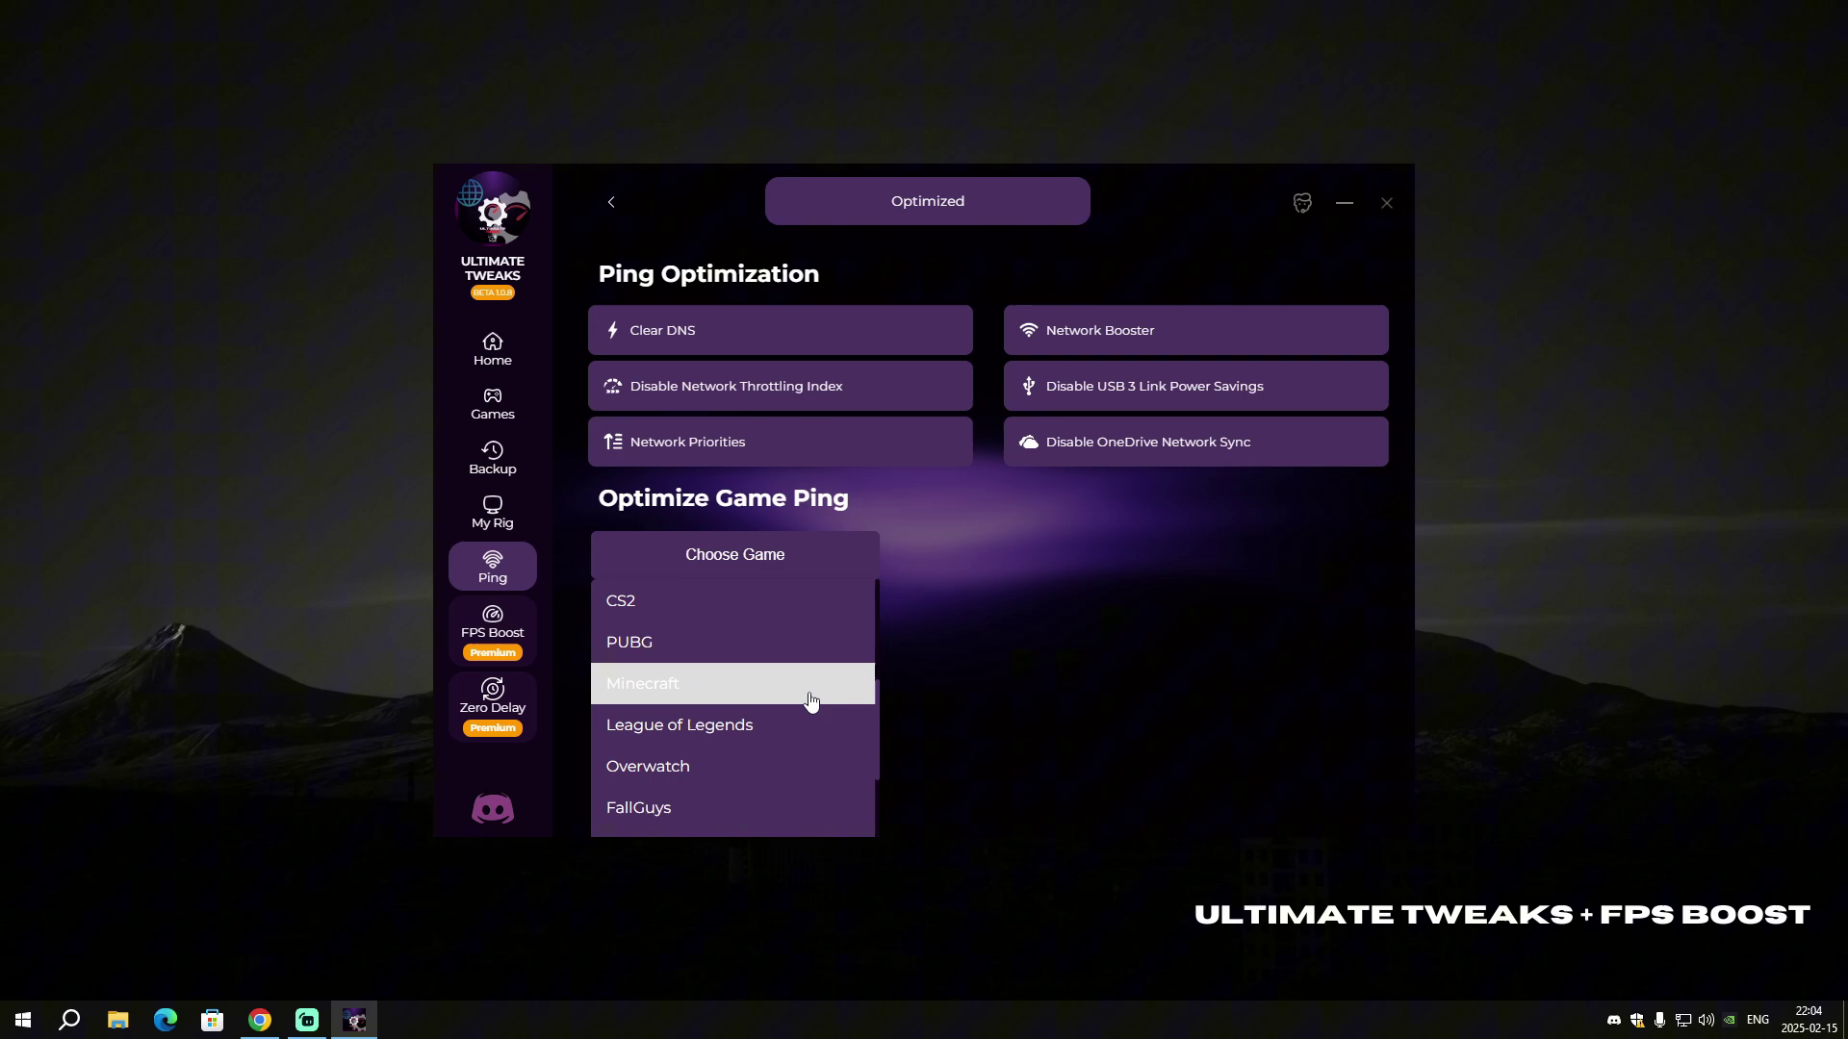
scroll(720, 818, "down", 1)
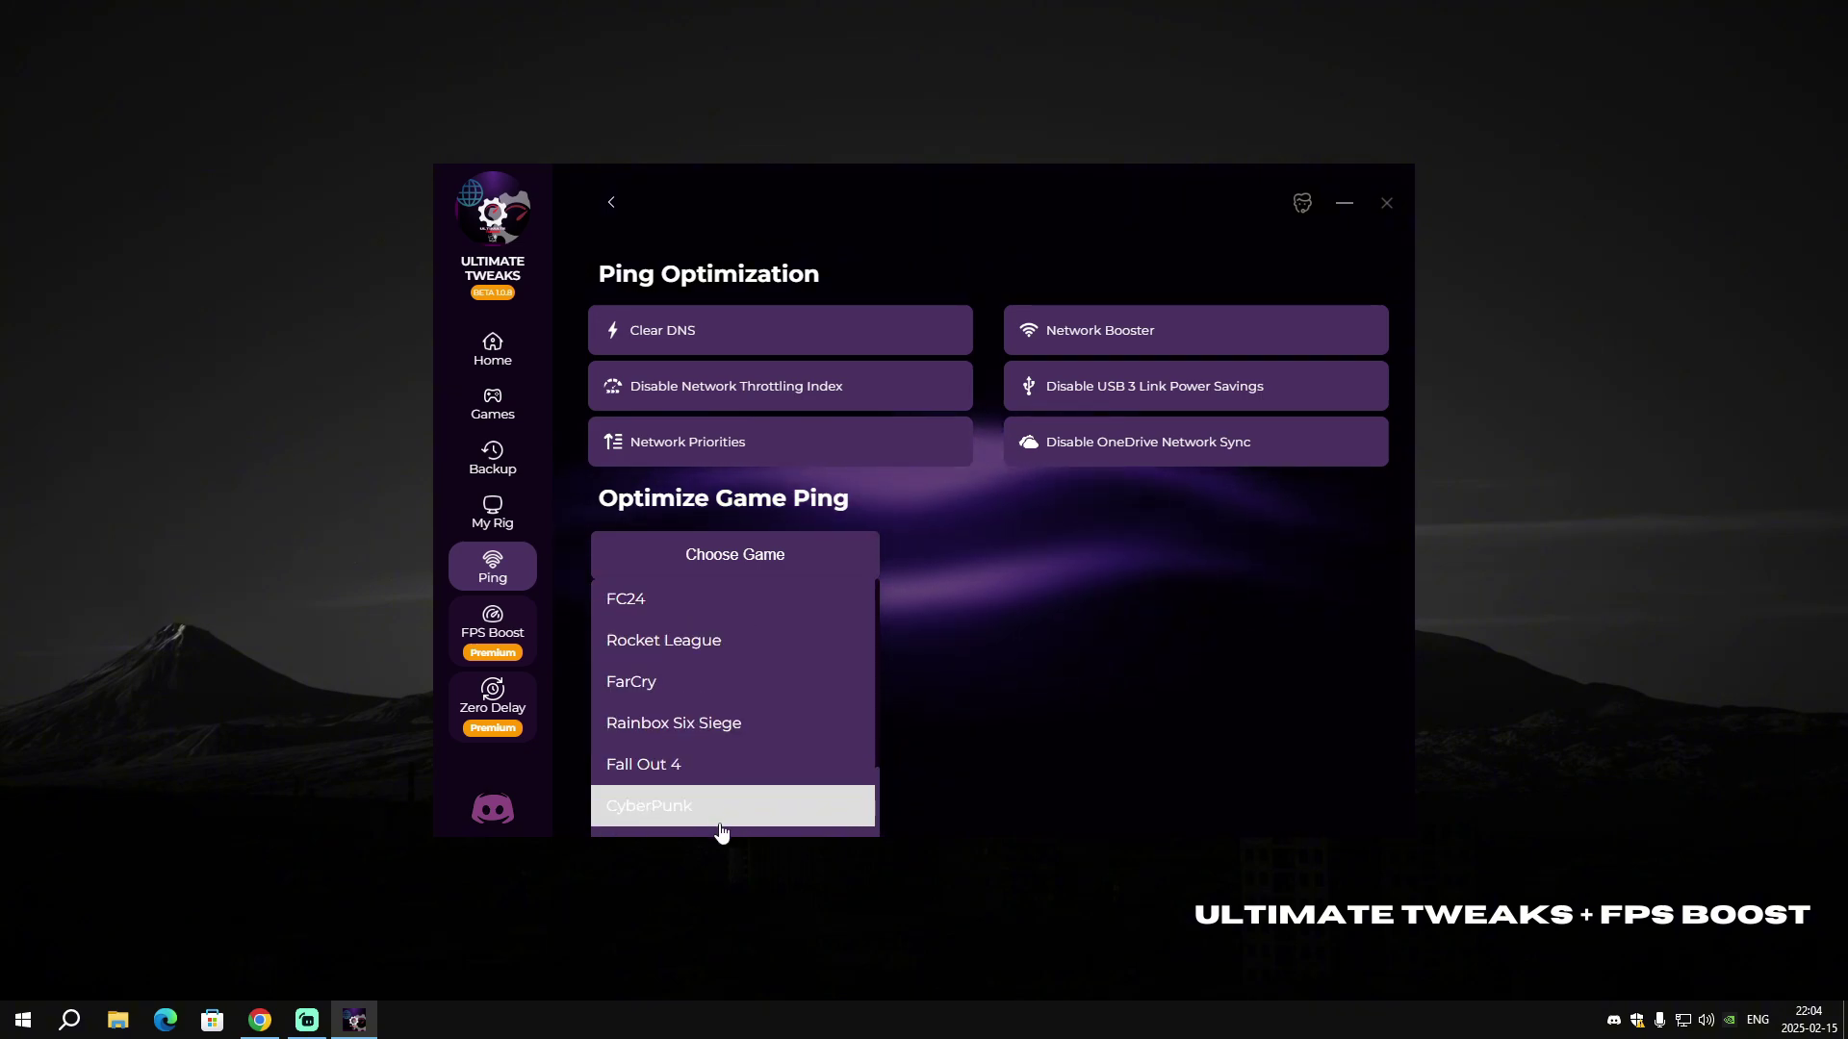
left_click(708, 724)
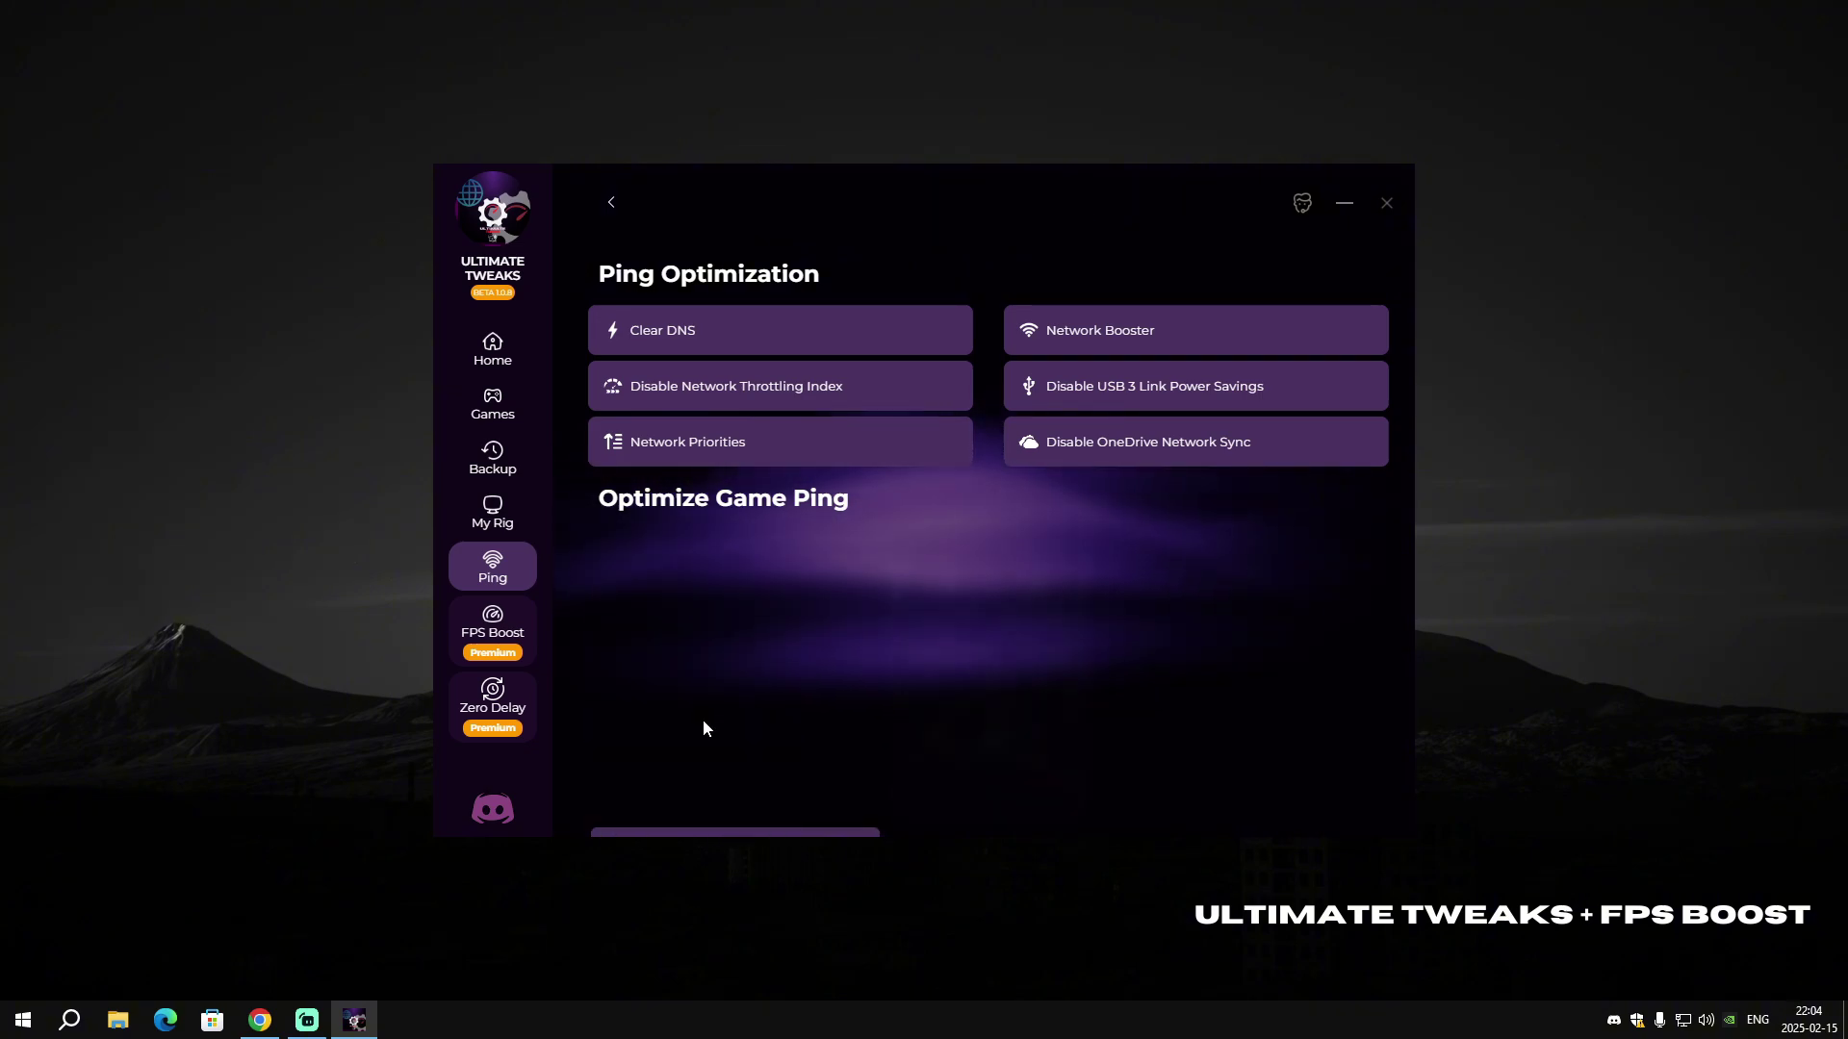
Optimize ping for Rainbow Six Siege, then bring up the Upgrade To Premium offer.
left_click(988, 661)
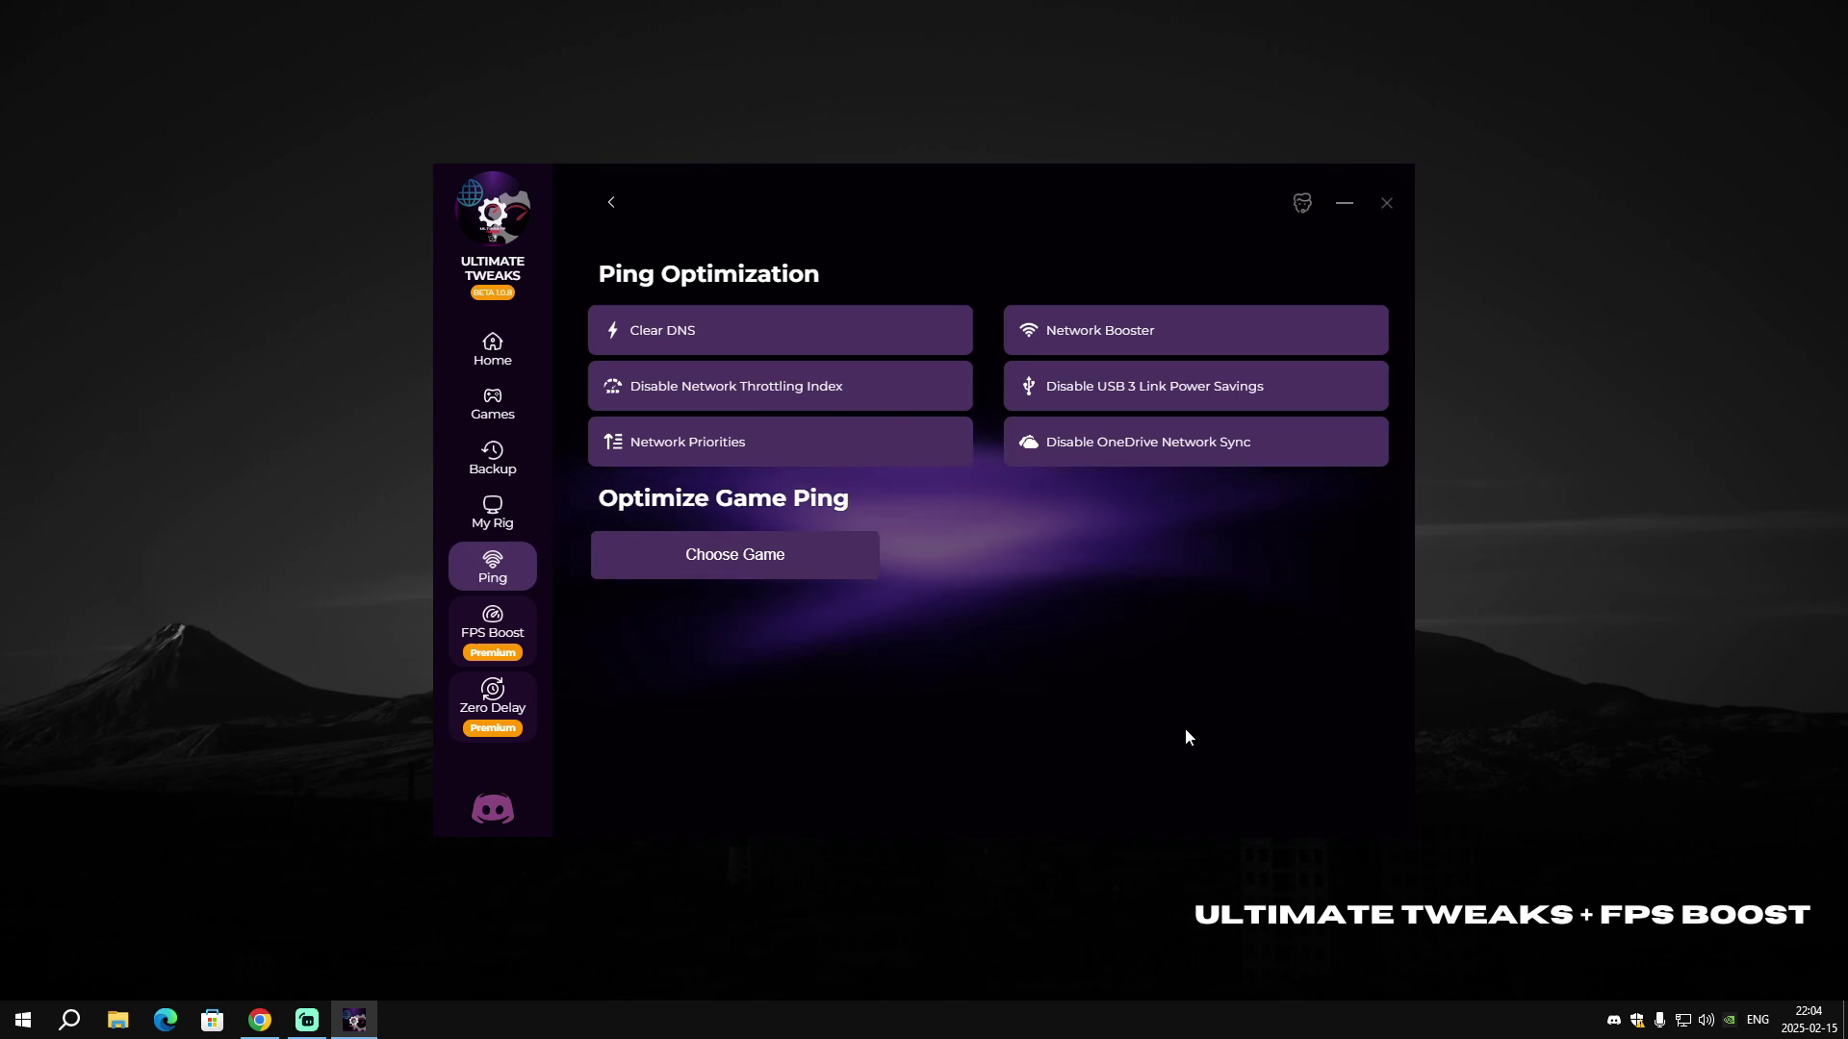
left_click(500, 655)
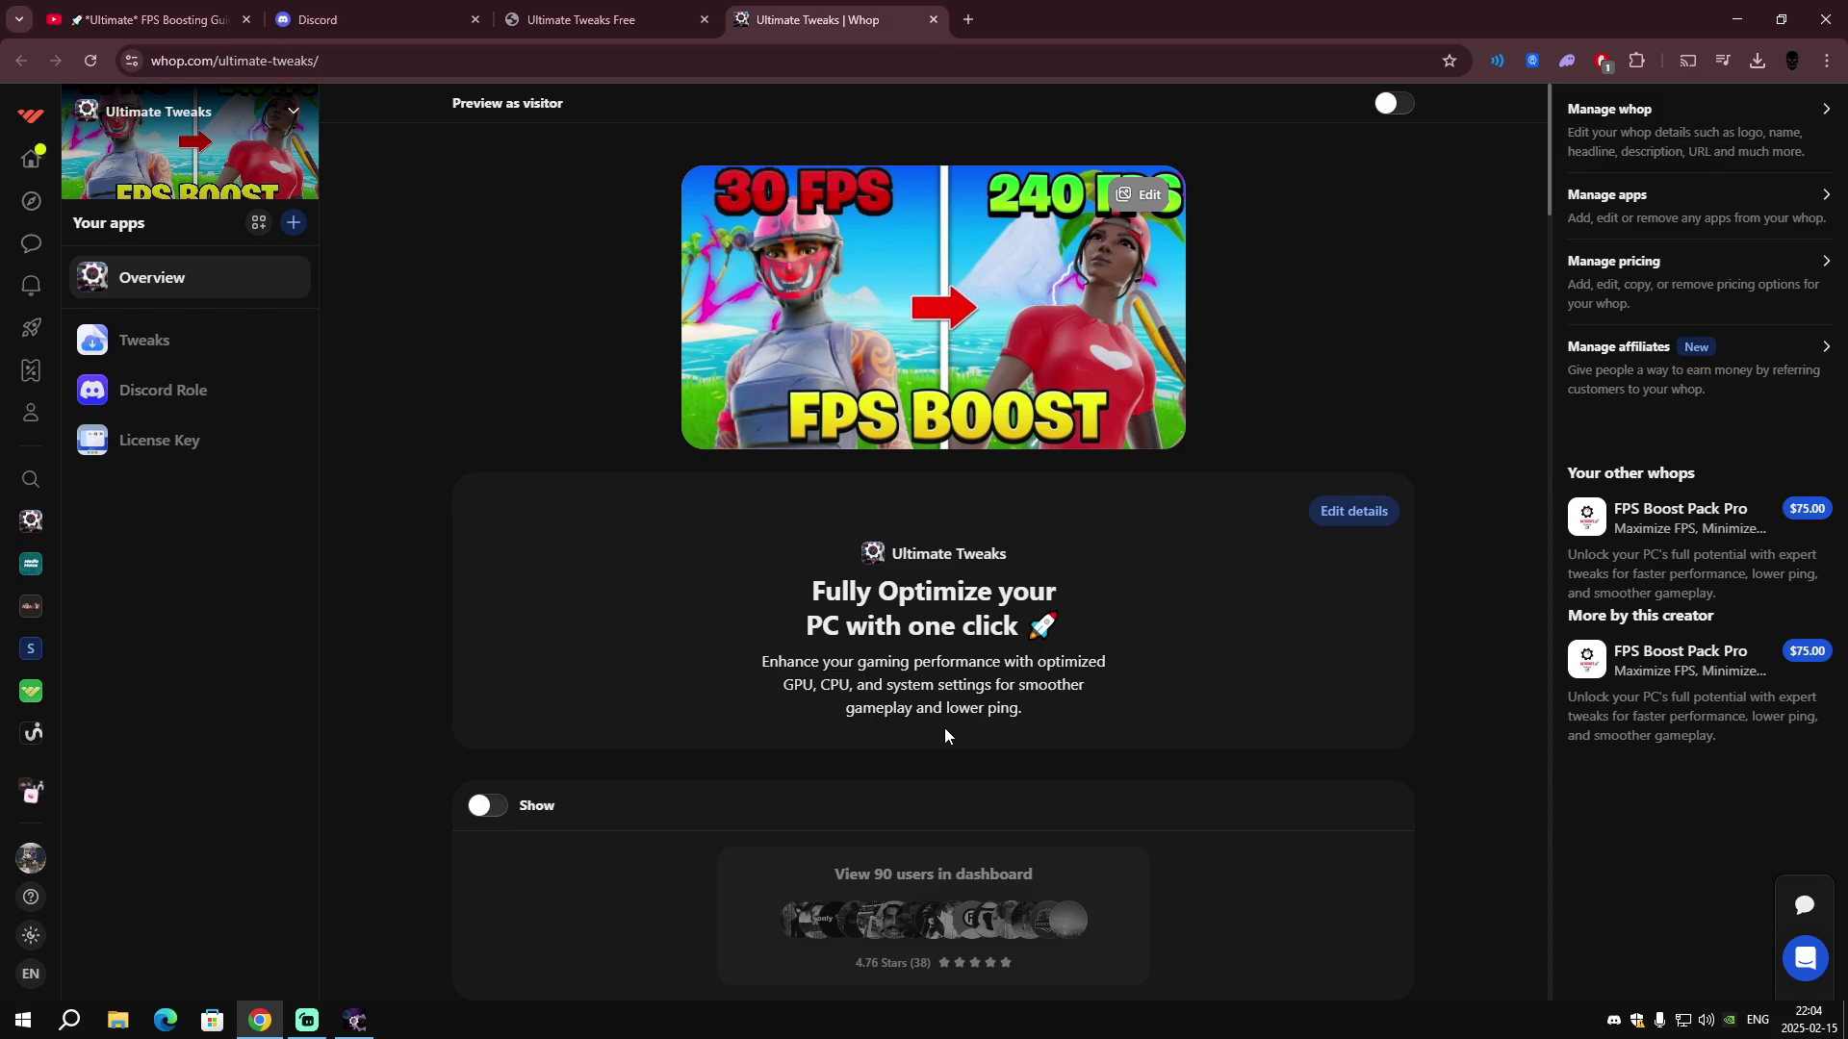
Scroll the Whop page to the $75.00 lifetime and $9.99/month offers, then switch to Discord.
scroll(1101, 717, "down", 6)
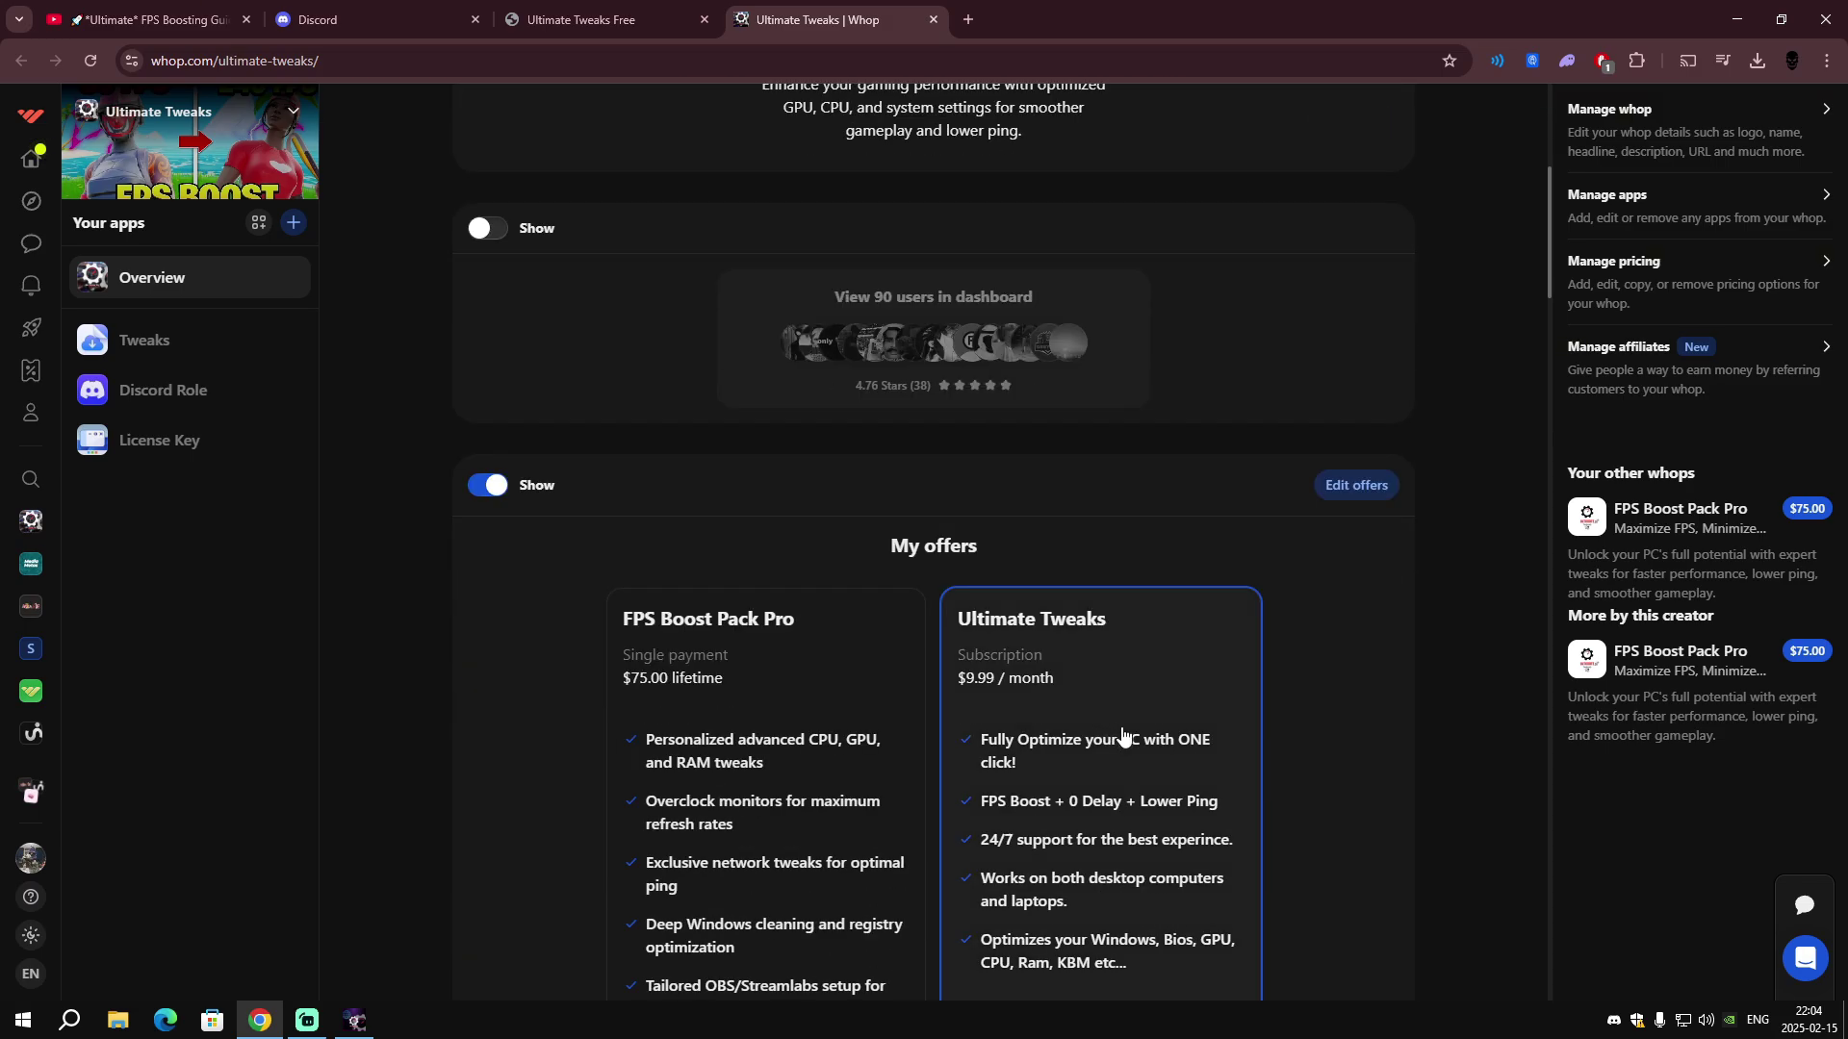
scroll(1123, 736, "down", 2)
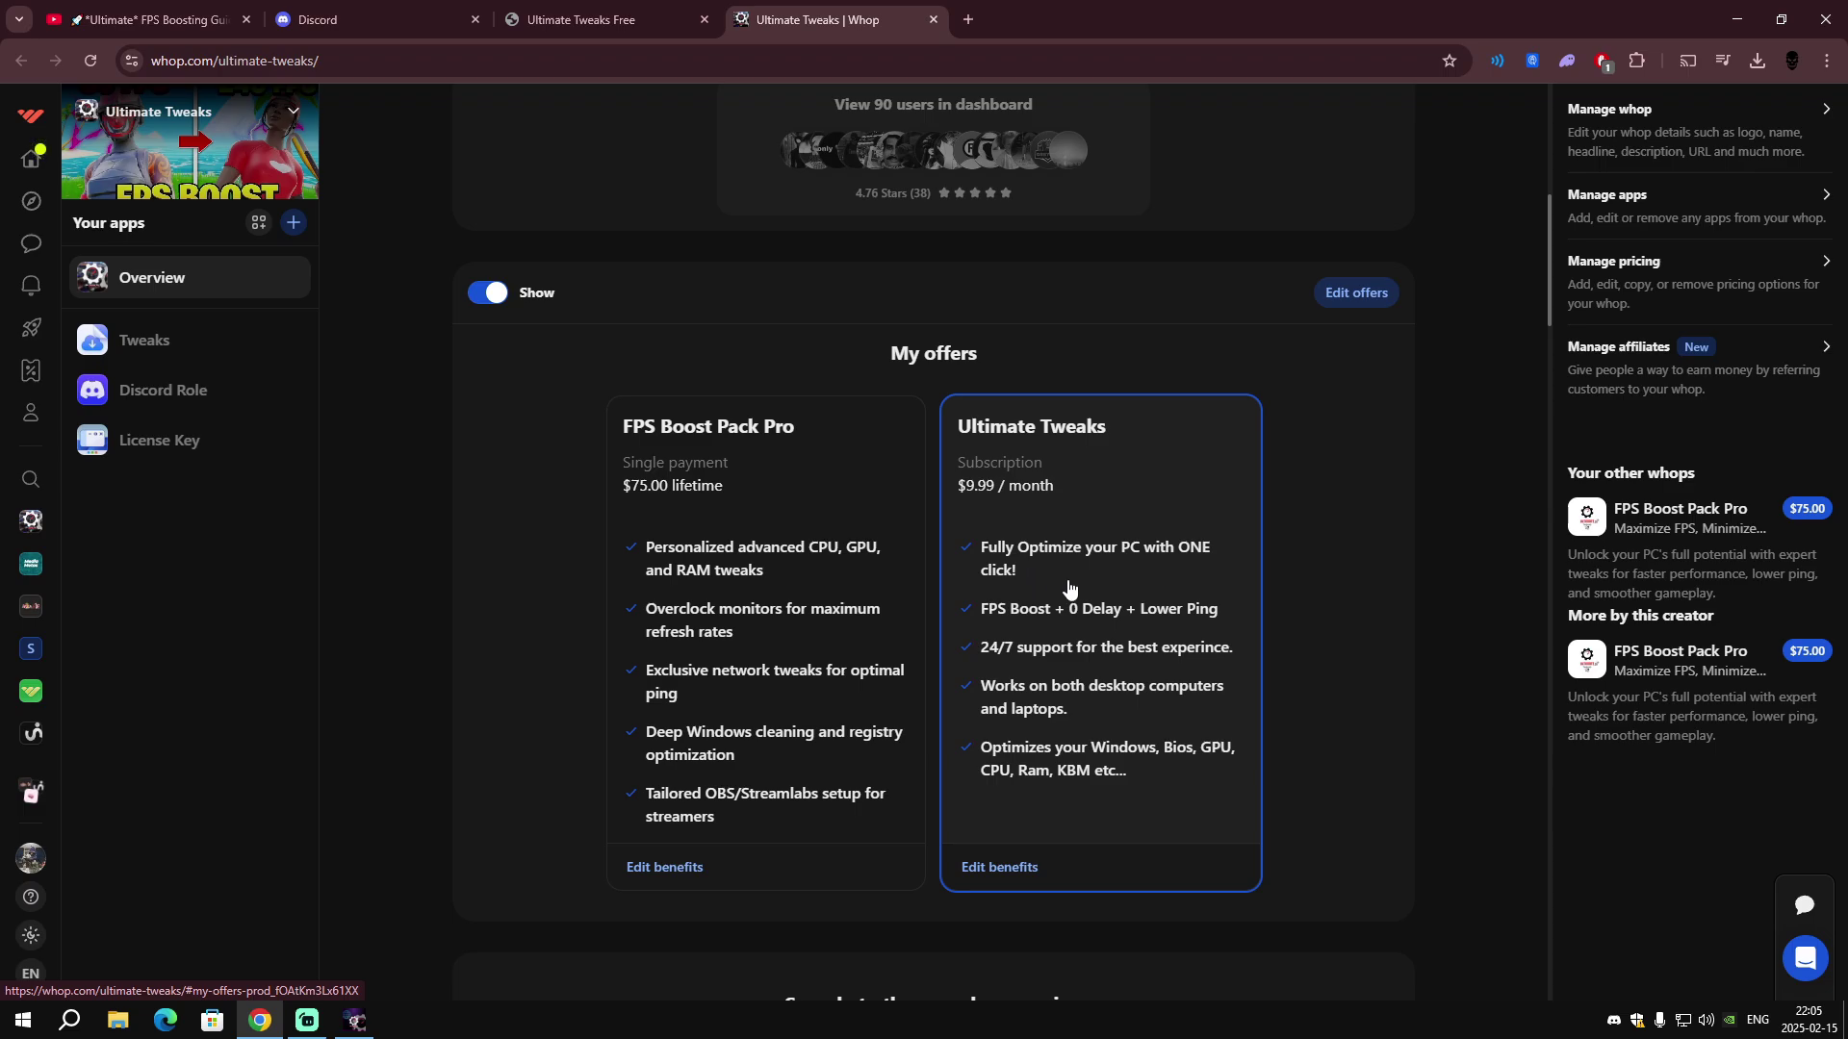
scroll(1088, 612, "down", 1)
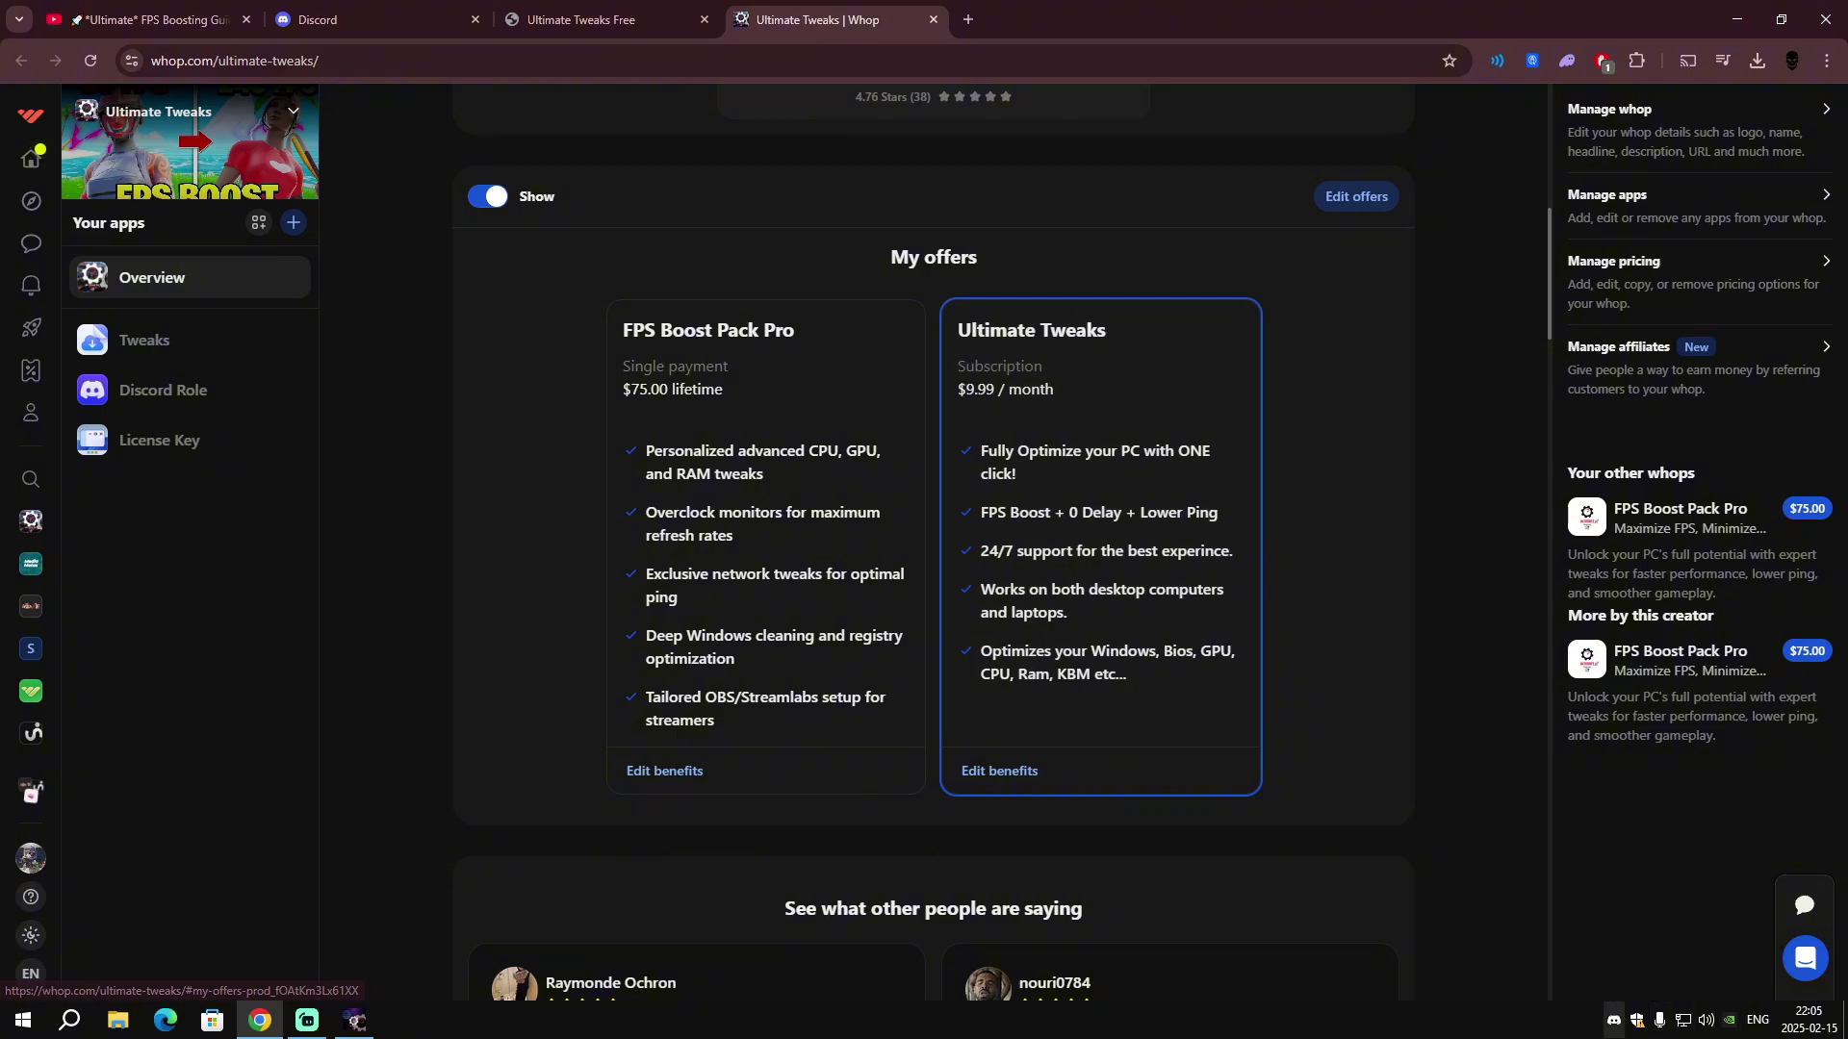
left_click(1613, 1020)
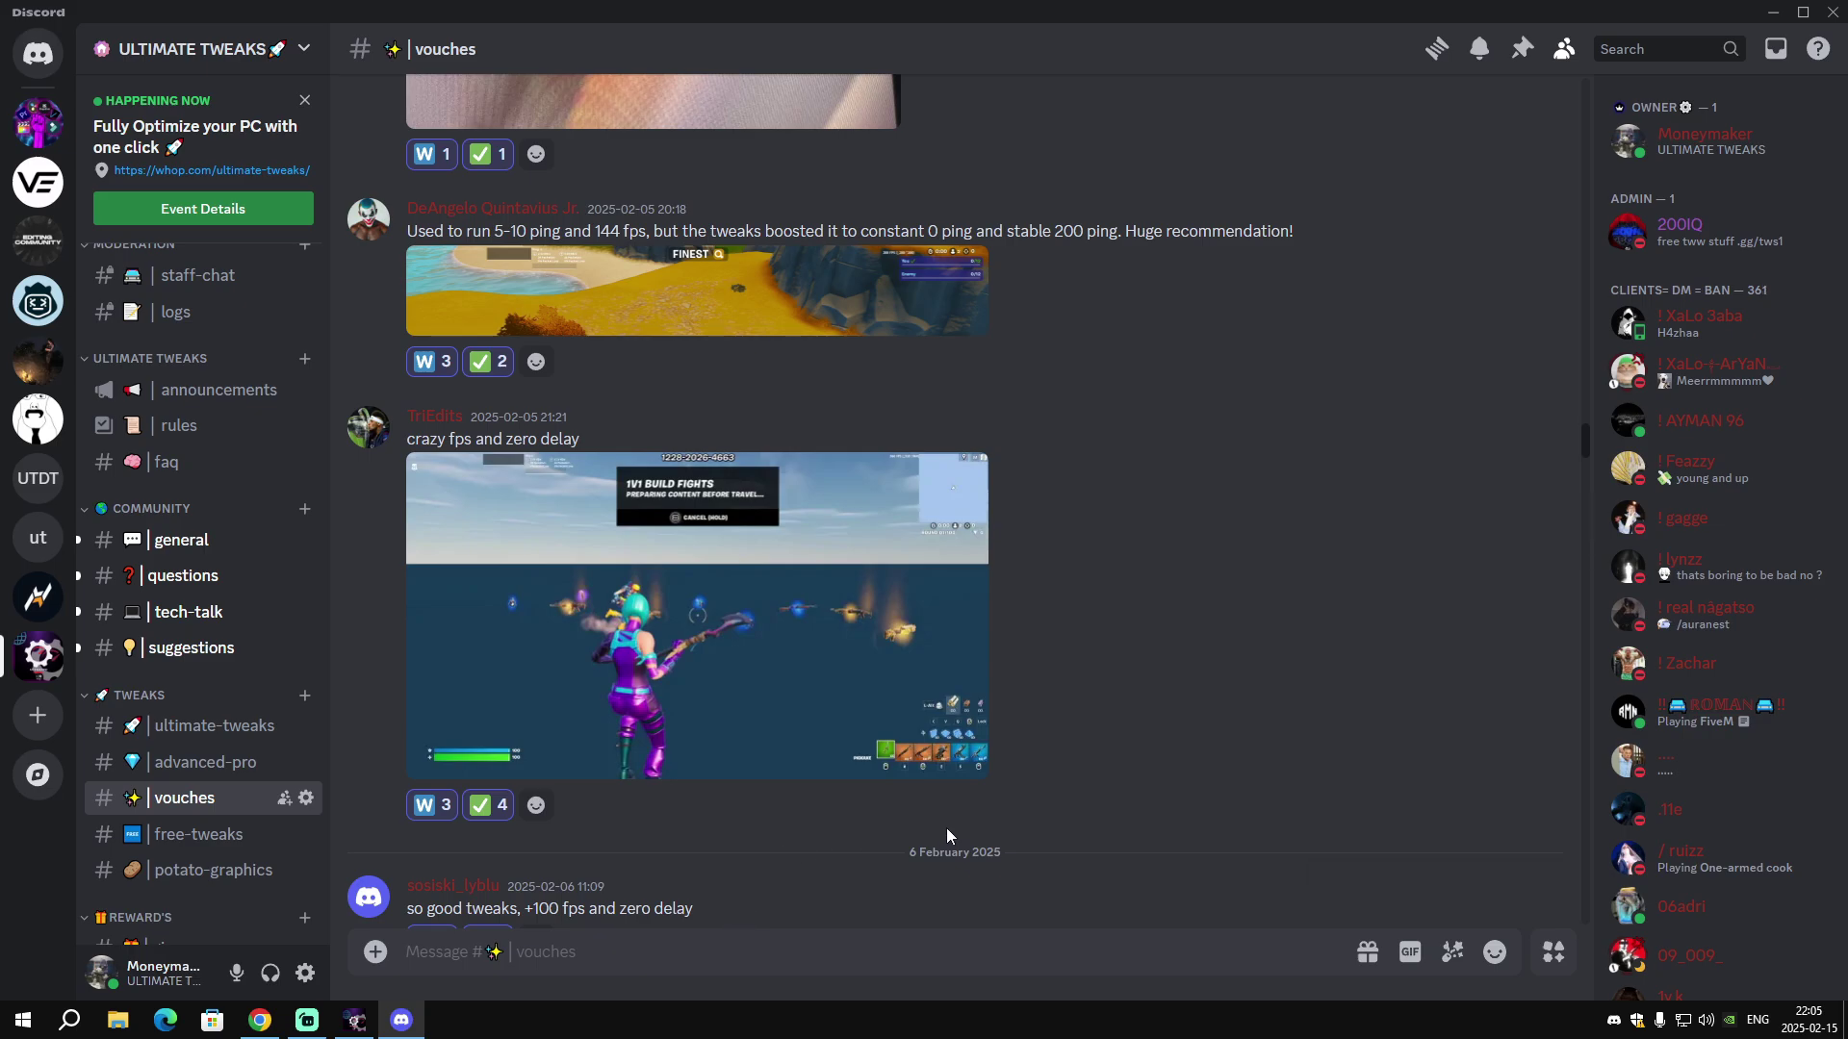
Scroll back through the #vouches channel posts, then return to the newest messages.
scroll(953, 830, "up", 8)
scroll(969, 839, "up", 15)
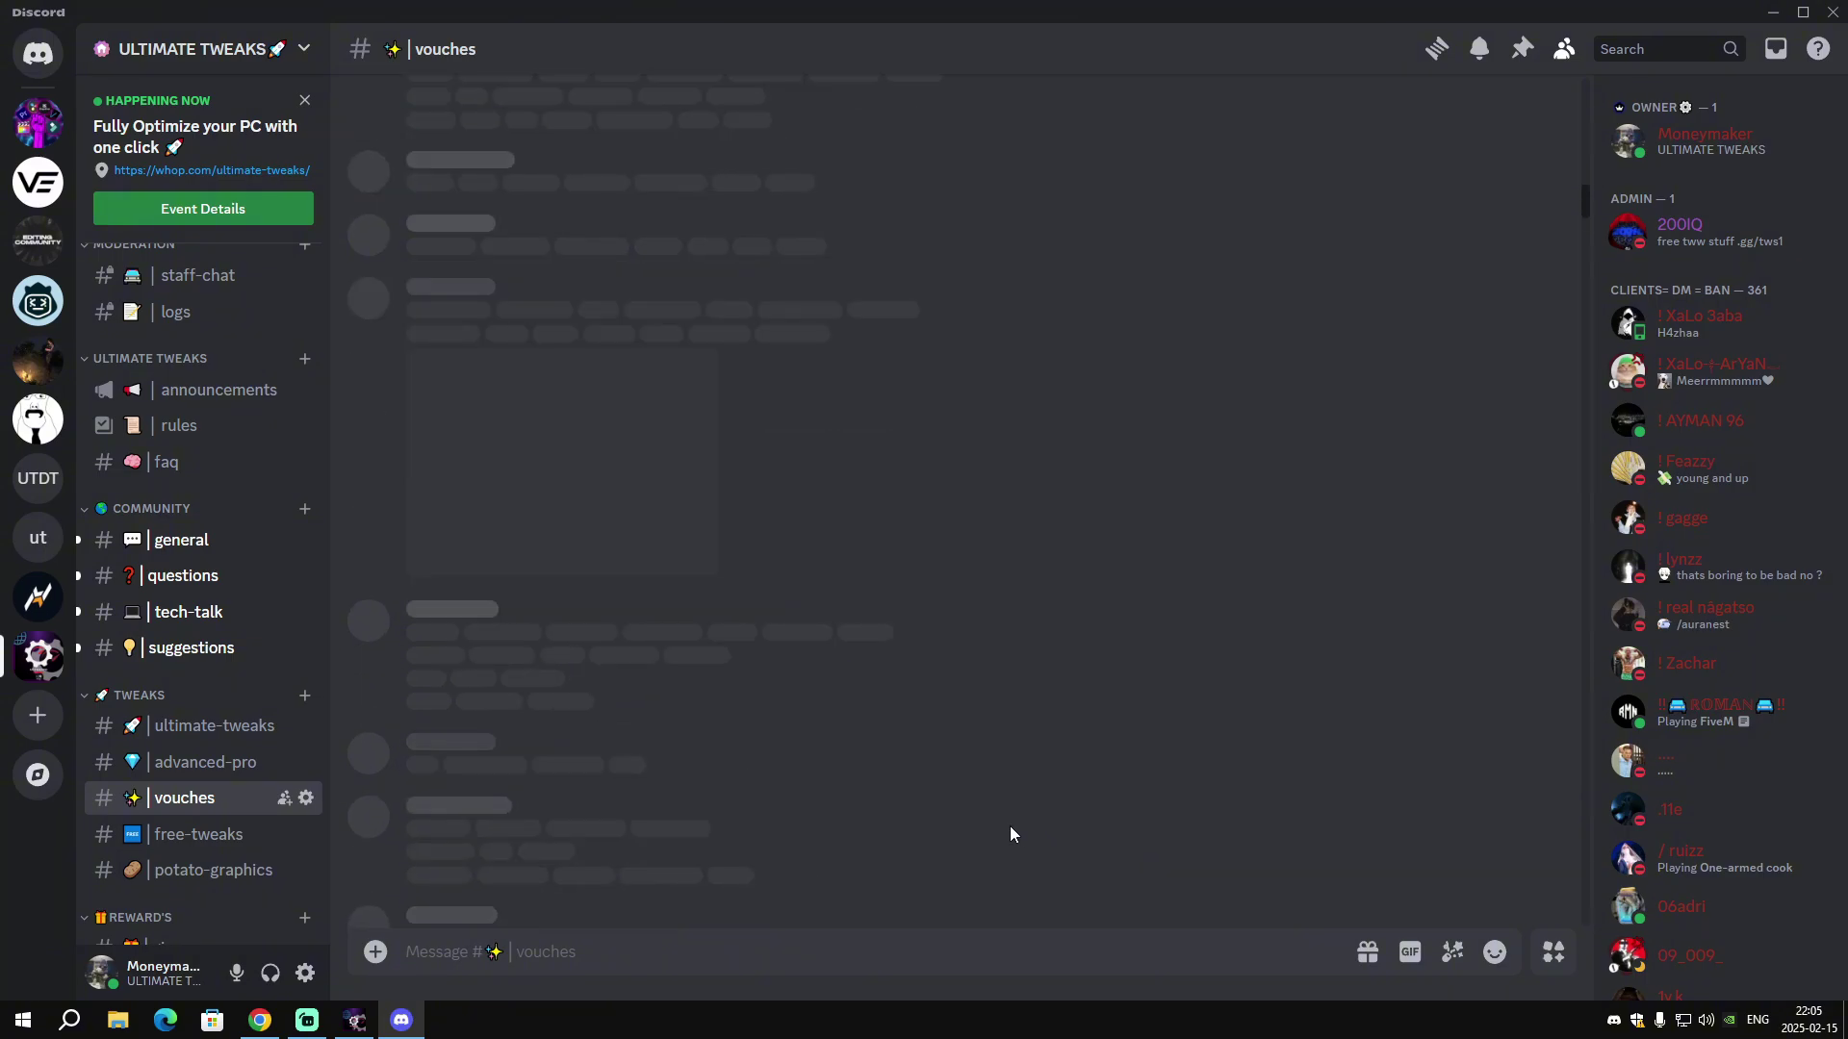
scroll(1009, 673, "up", 10)
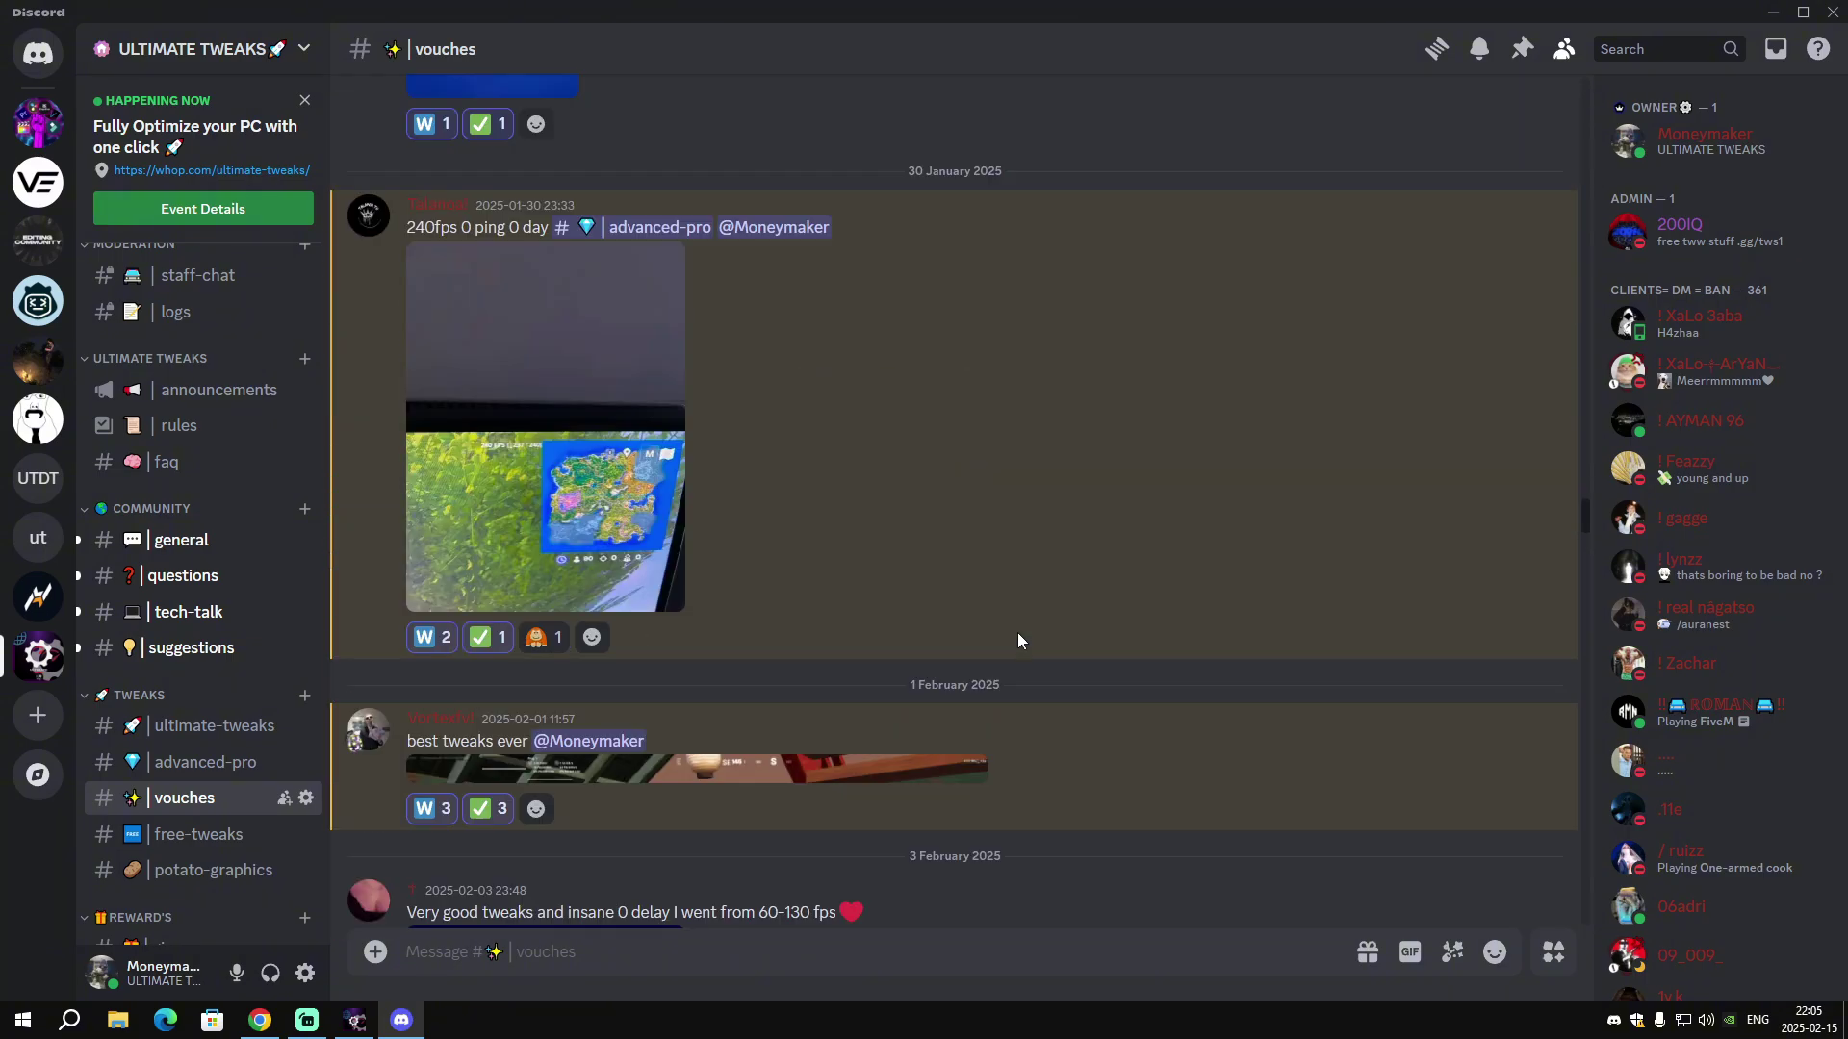
scroll(834, 750, "up", 10)
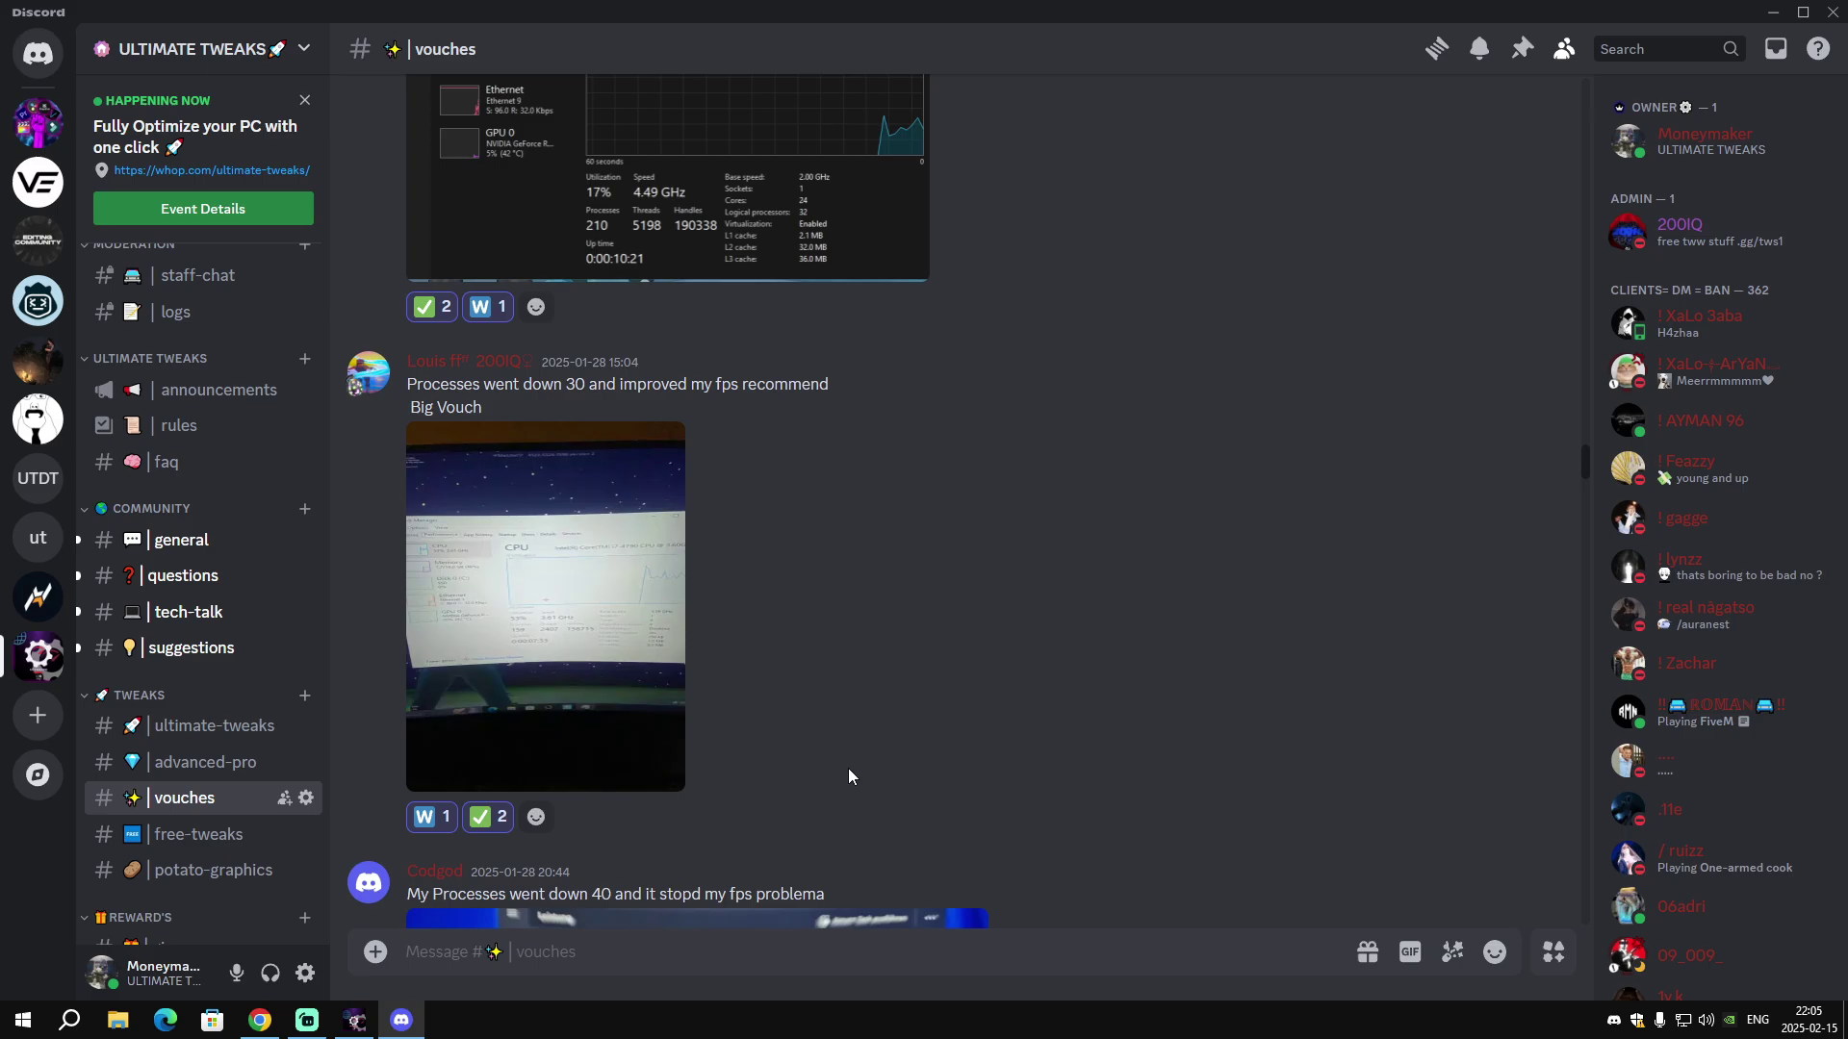
scroll(872, 762, "up", 10)
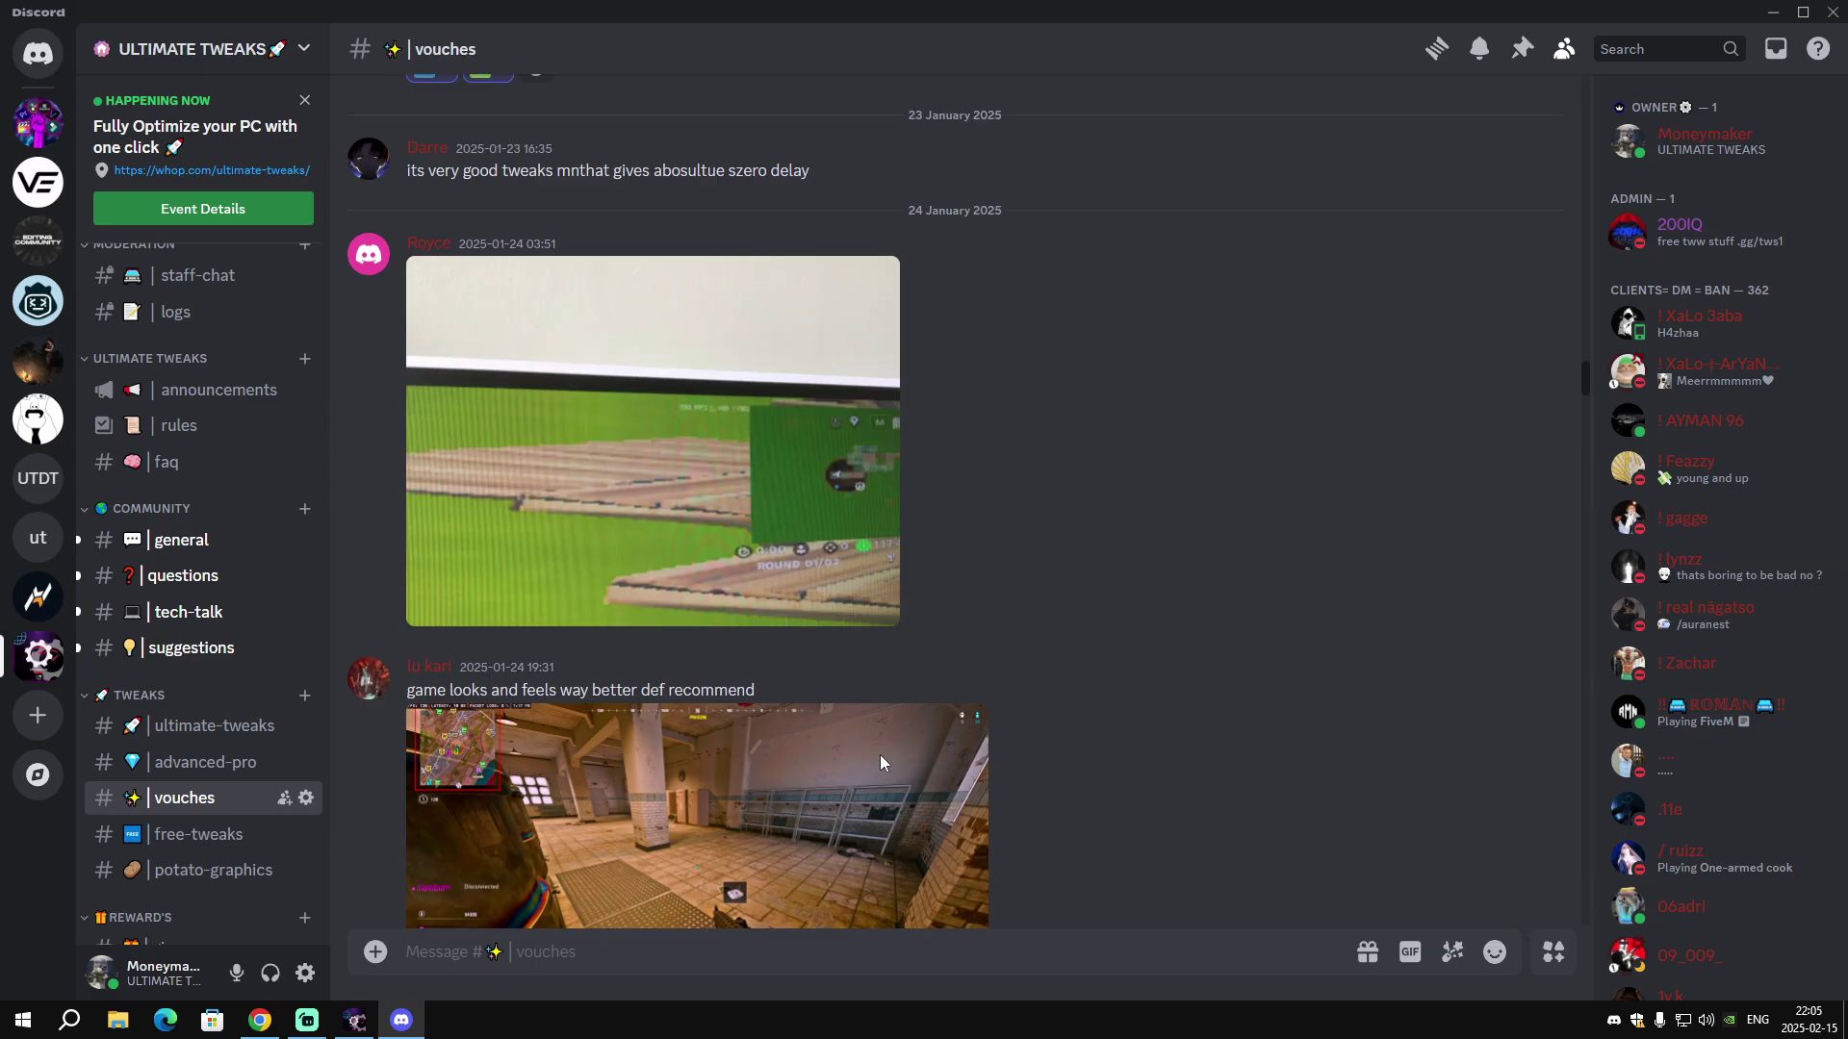
scroll(910, 771, "up", 10)
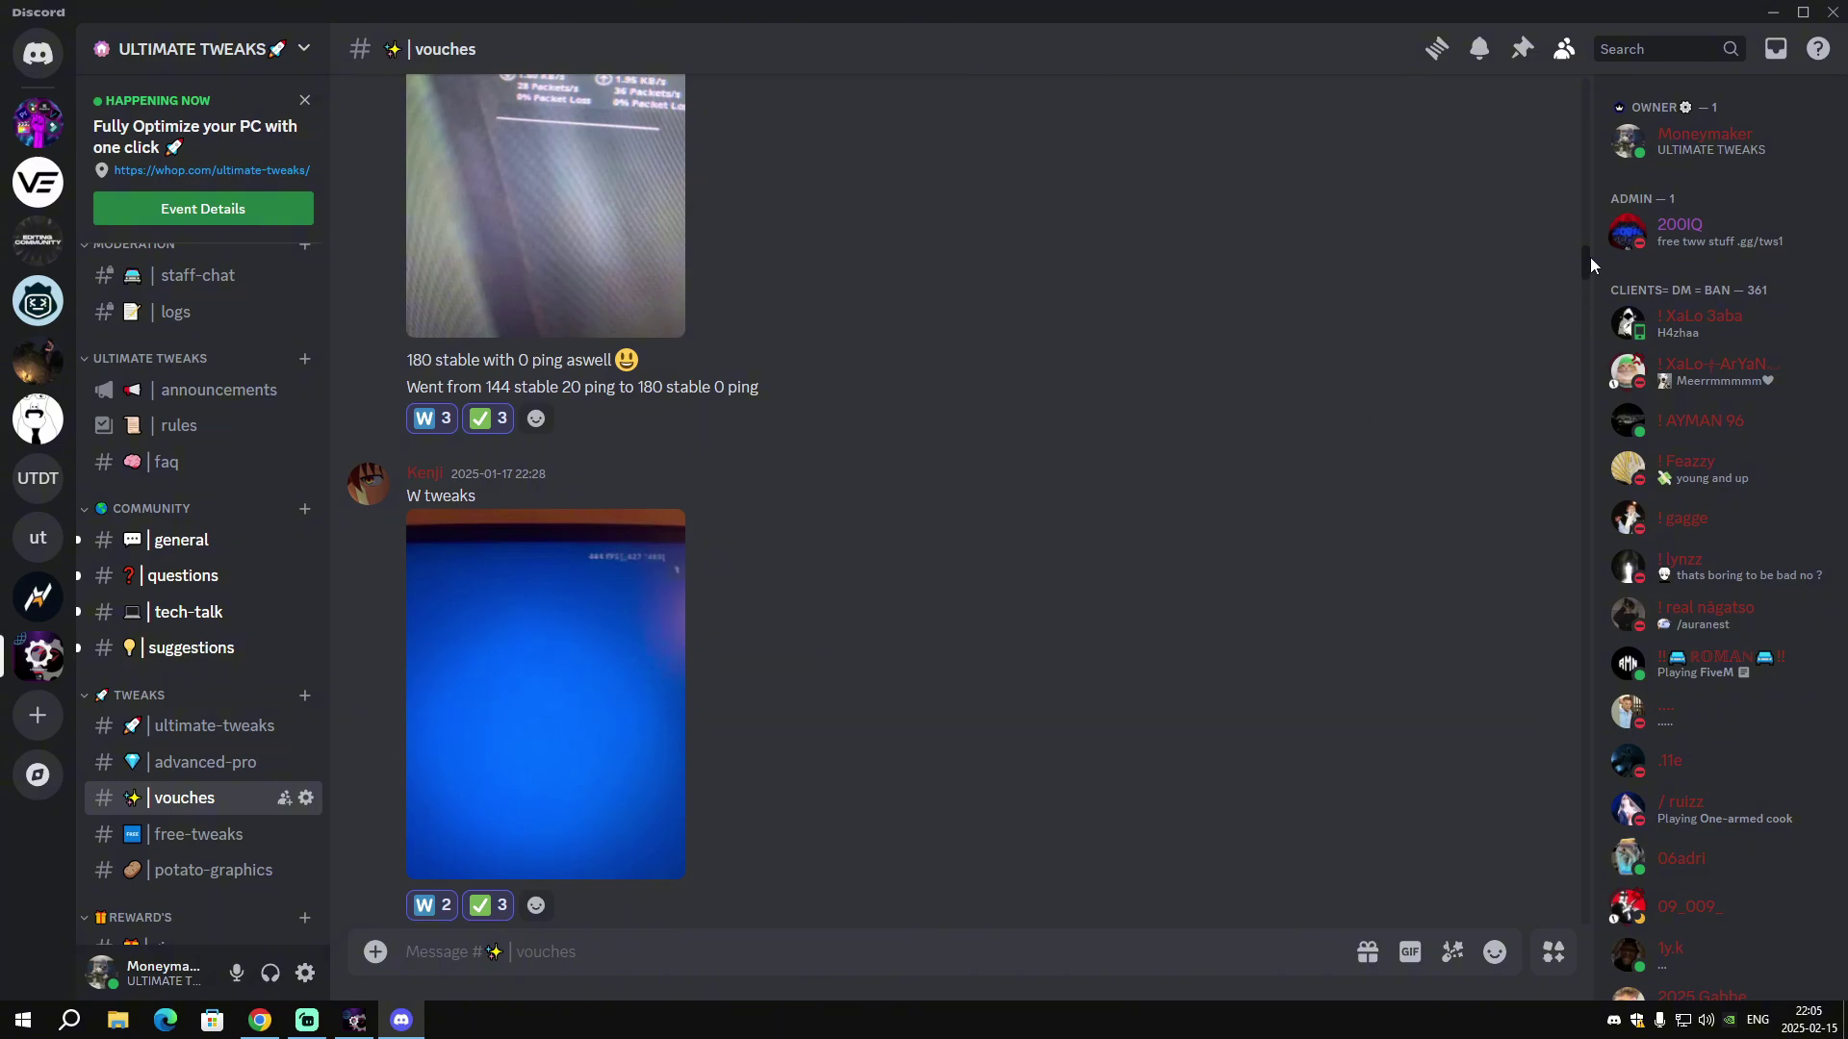
left_click_drag(1590, 257, 1588, 900)
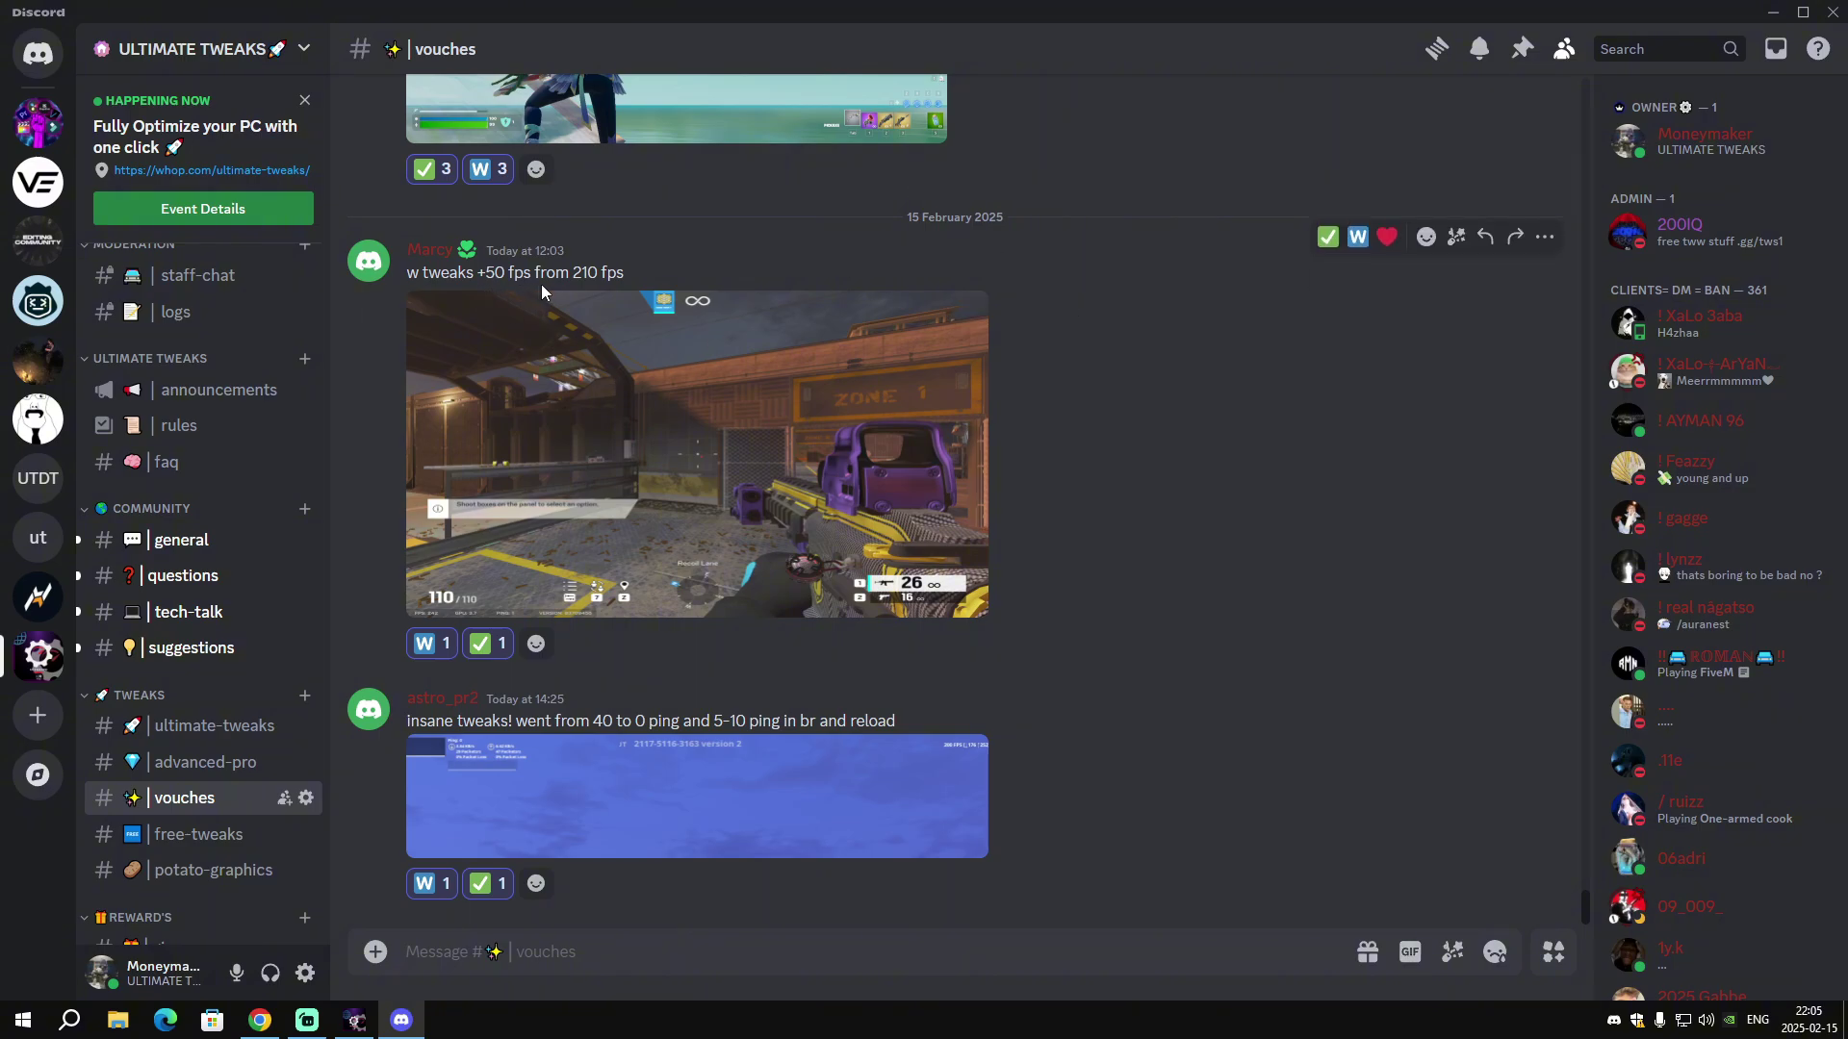
scroll(1270, 510, "up", 6)
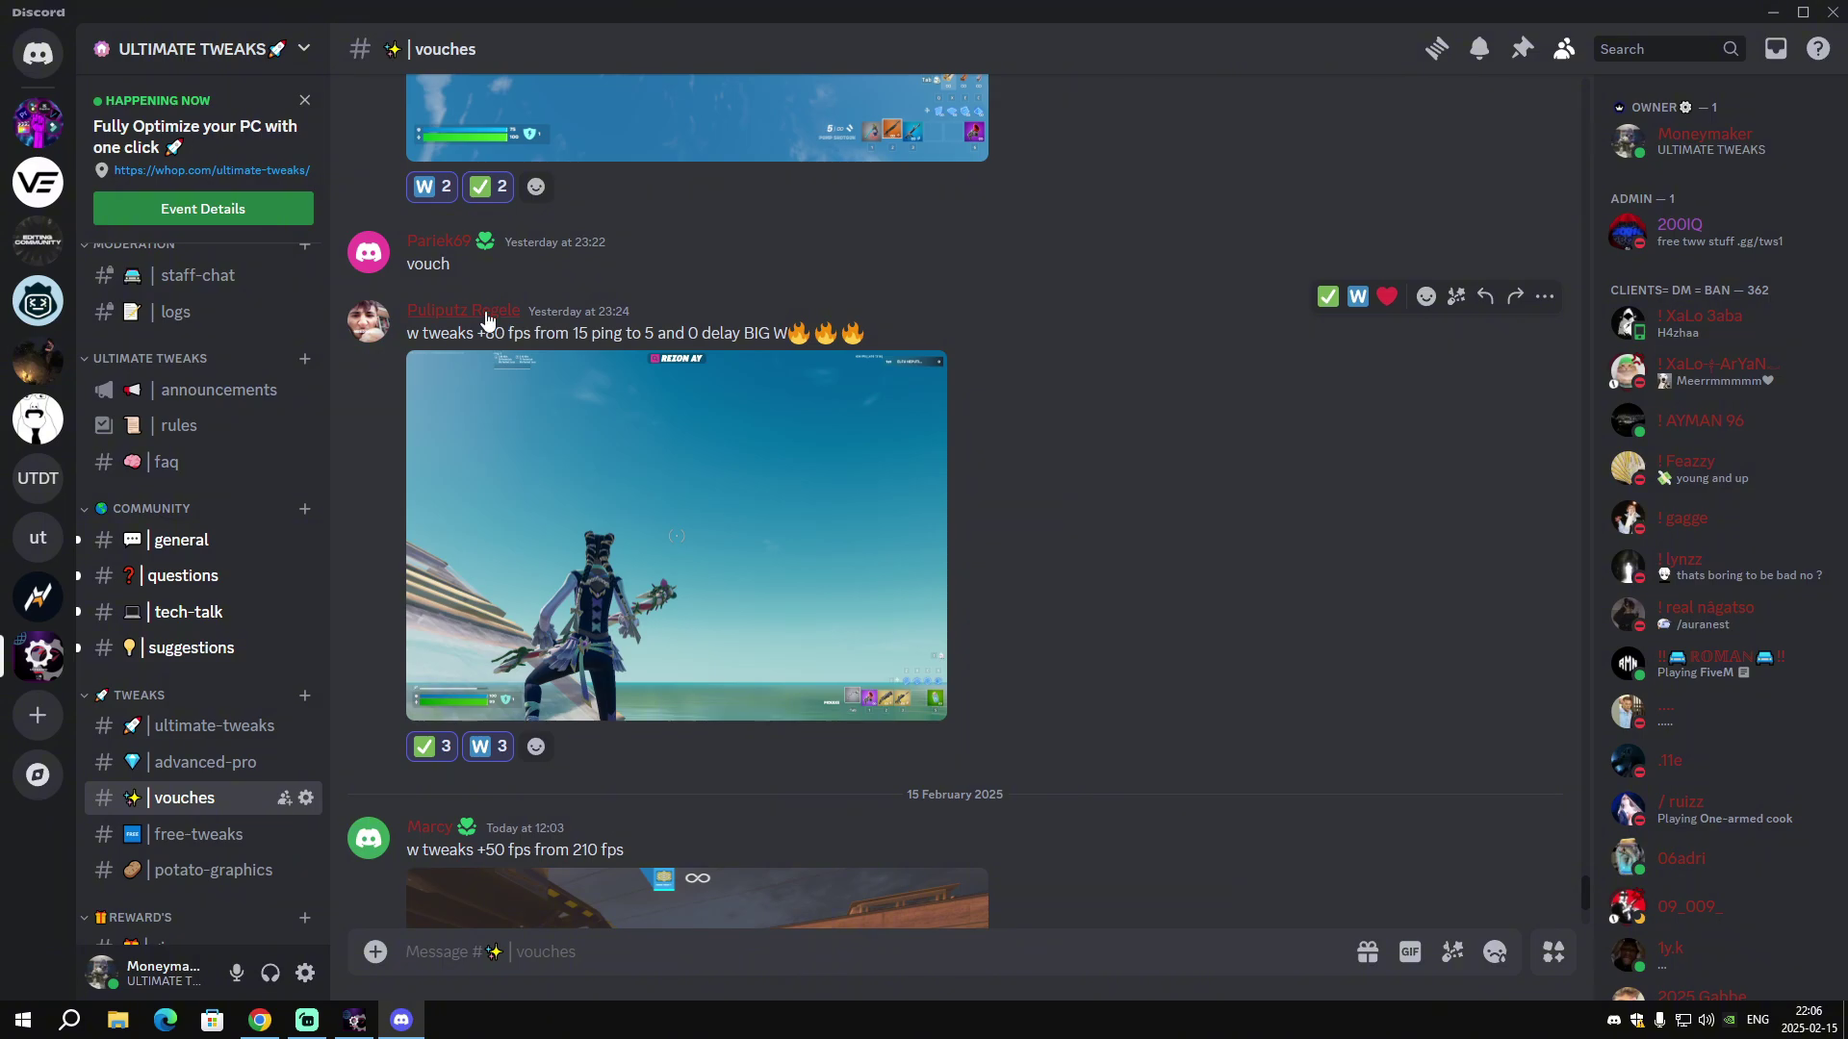
Close Discord and choose 'Keep using free plan' in the Upgrade To Premium dialog.
left_click(1832, 12)
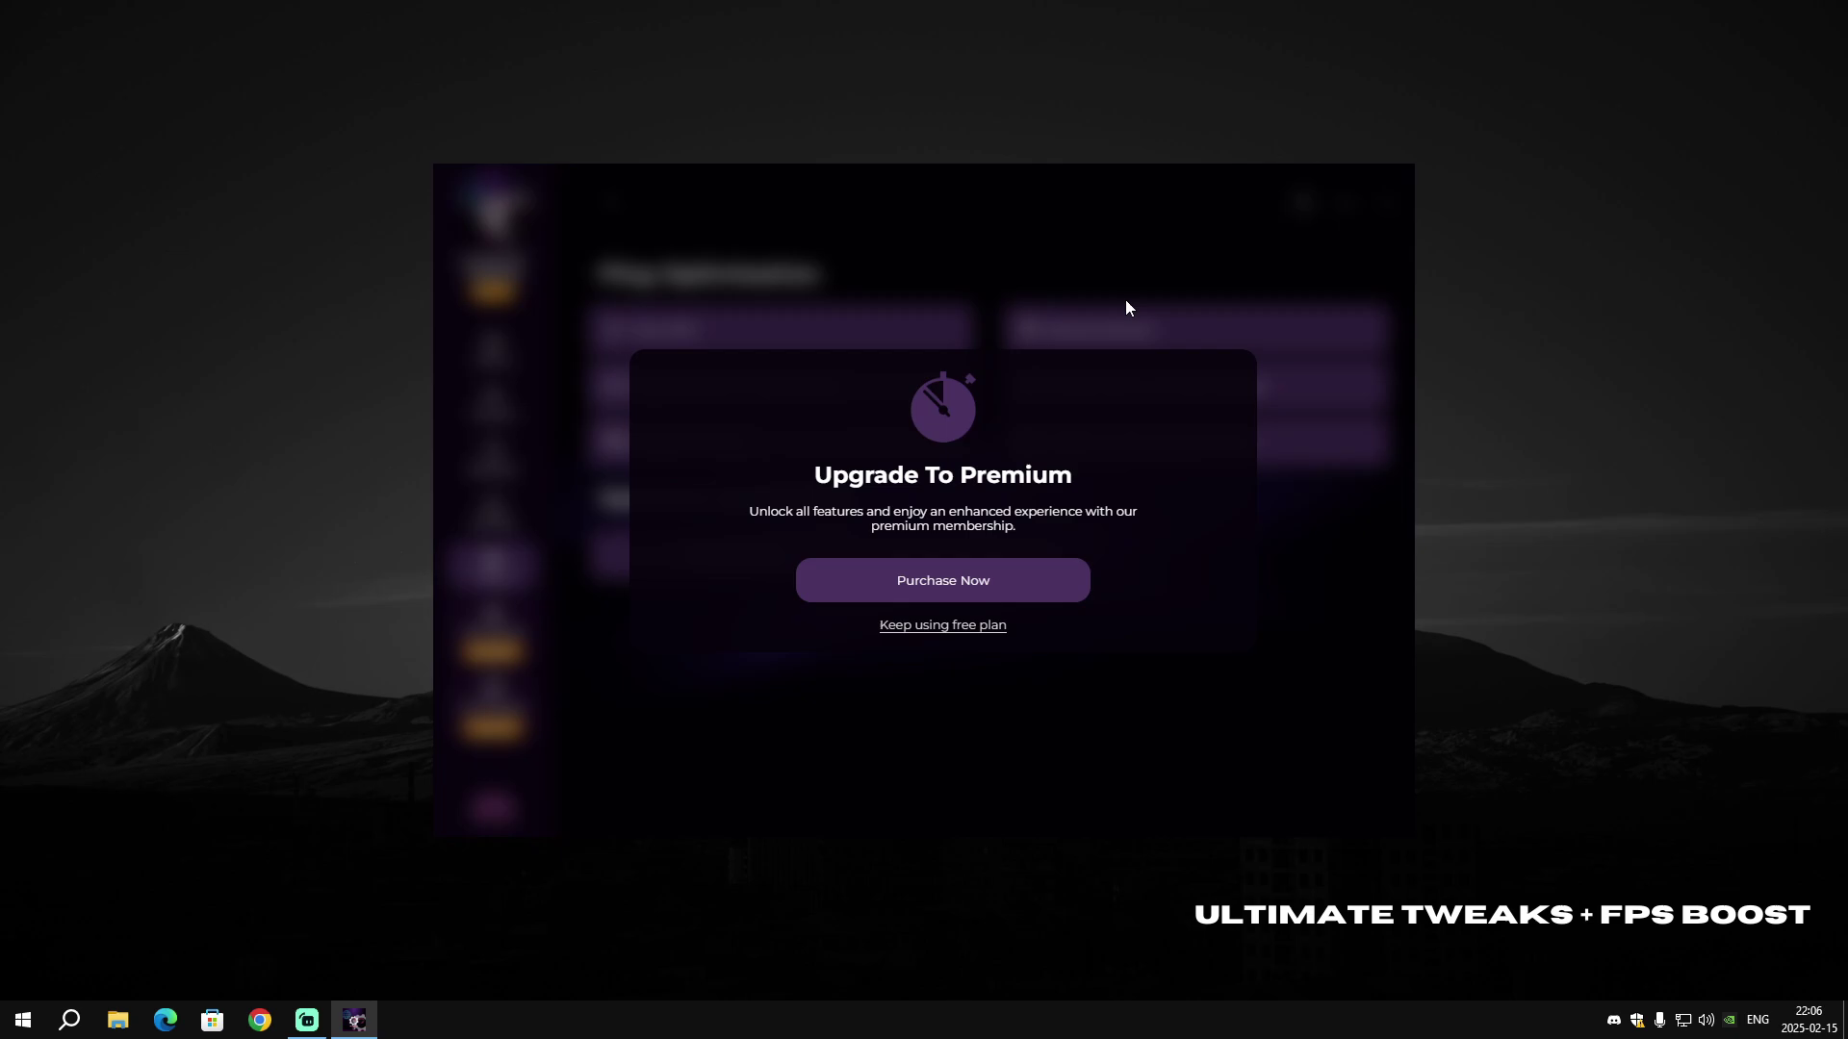
left_click(1002, 639)
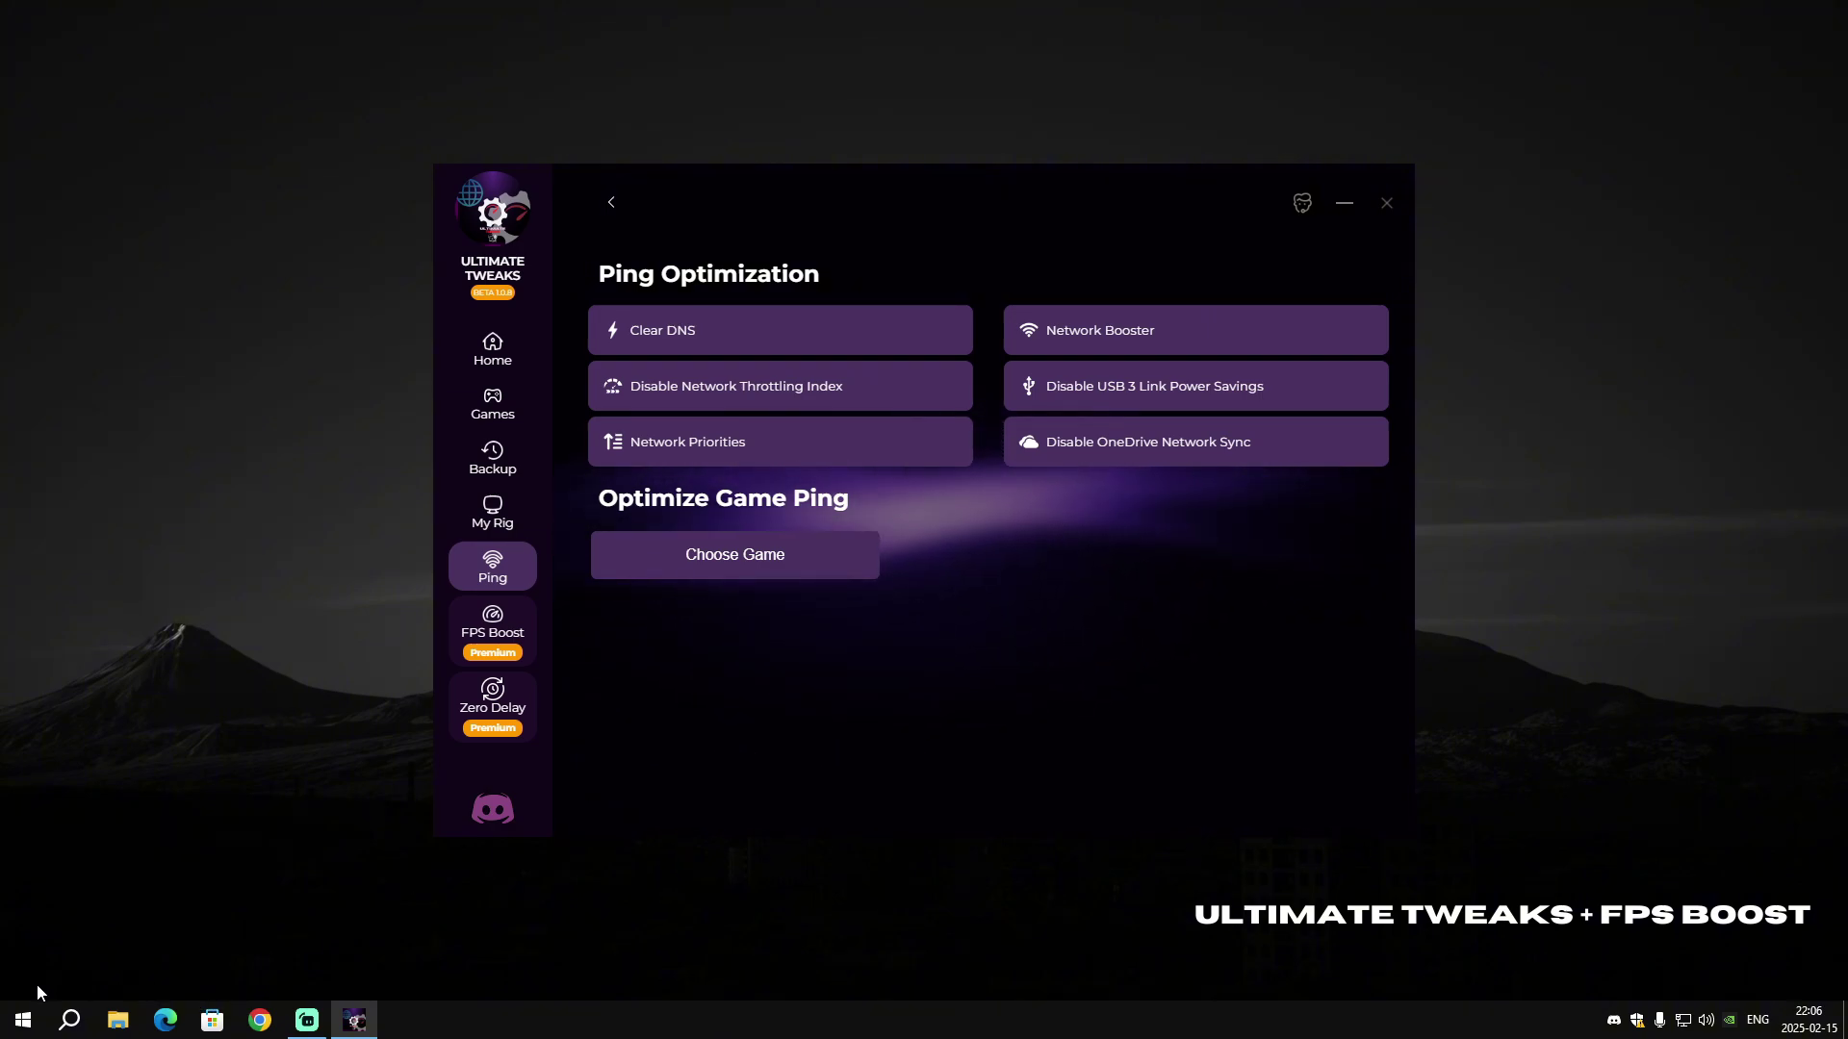
Bring up the Start menu's restart options, then dismiss them without restarting.
right_click(41, 1018)
mouse_move(111, 957)
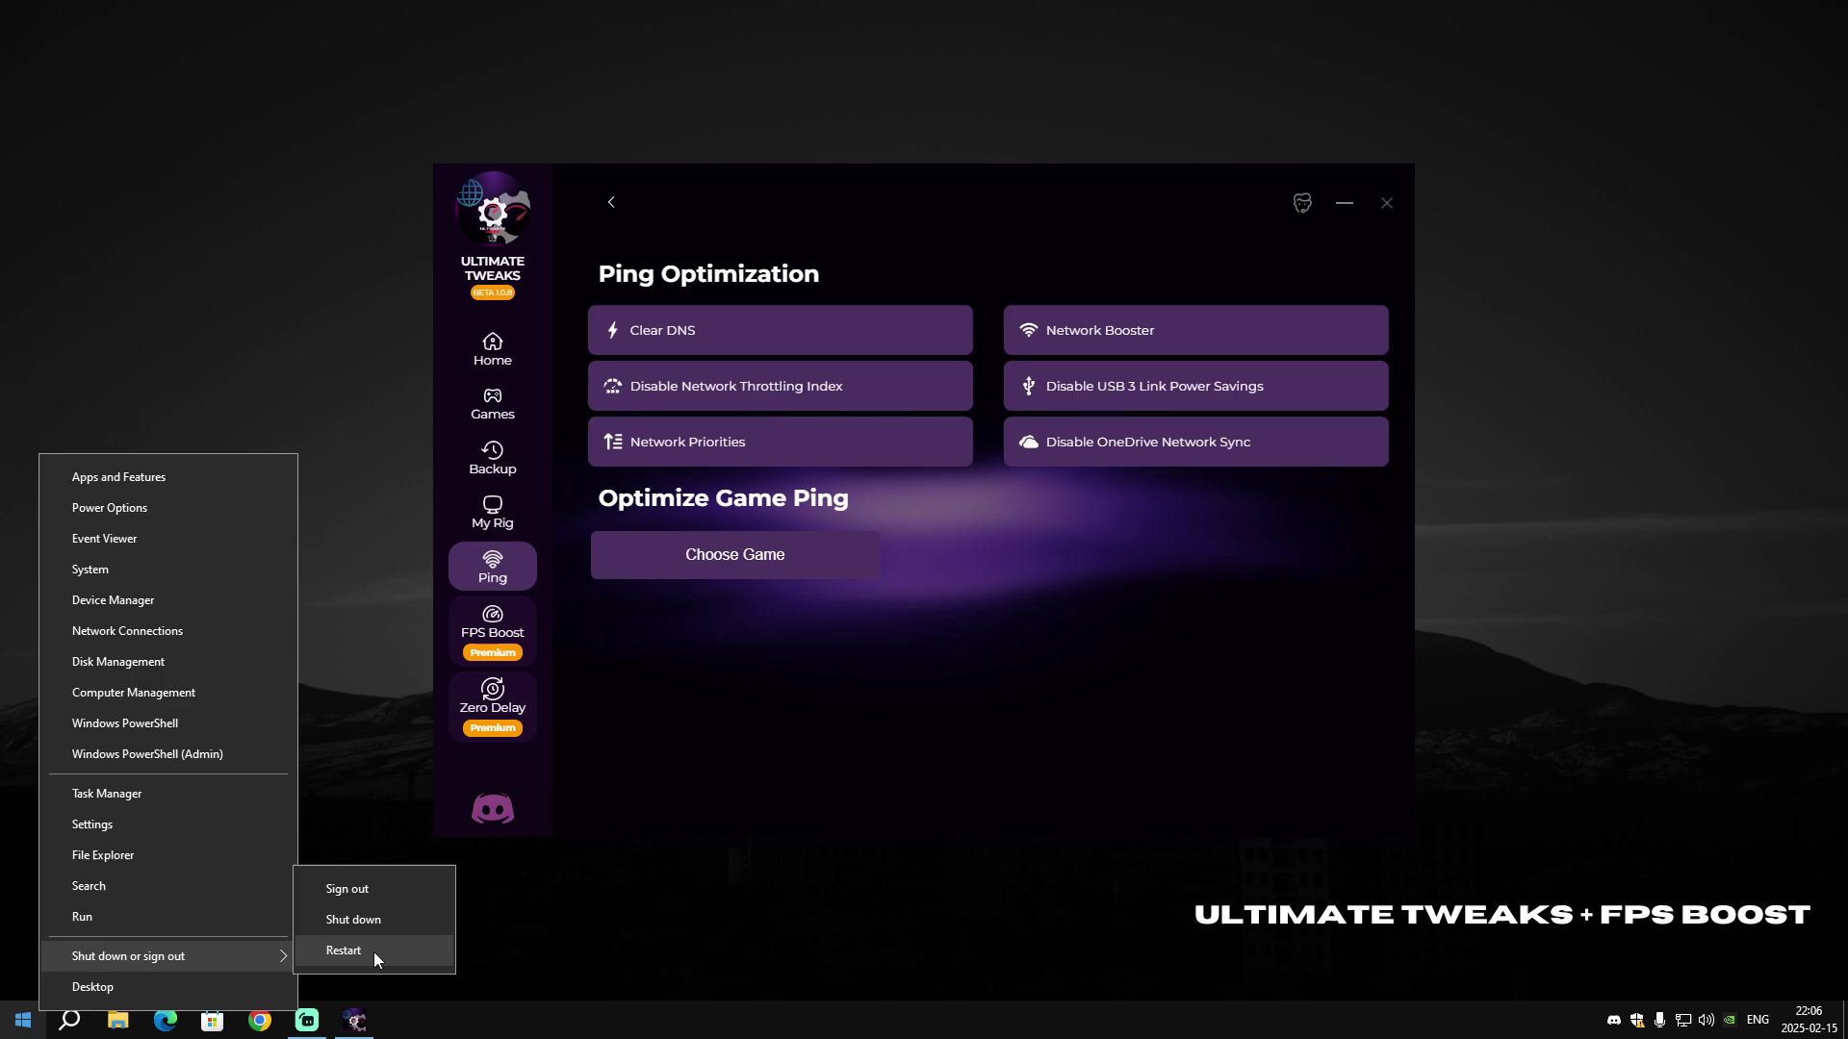
left_click(1052, 690)
Close Ultimate Tweaks, relaunch it as administrator, and close the setup license dialog.
left_click(1384, 202)
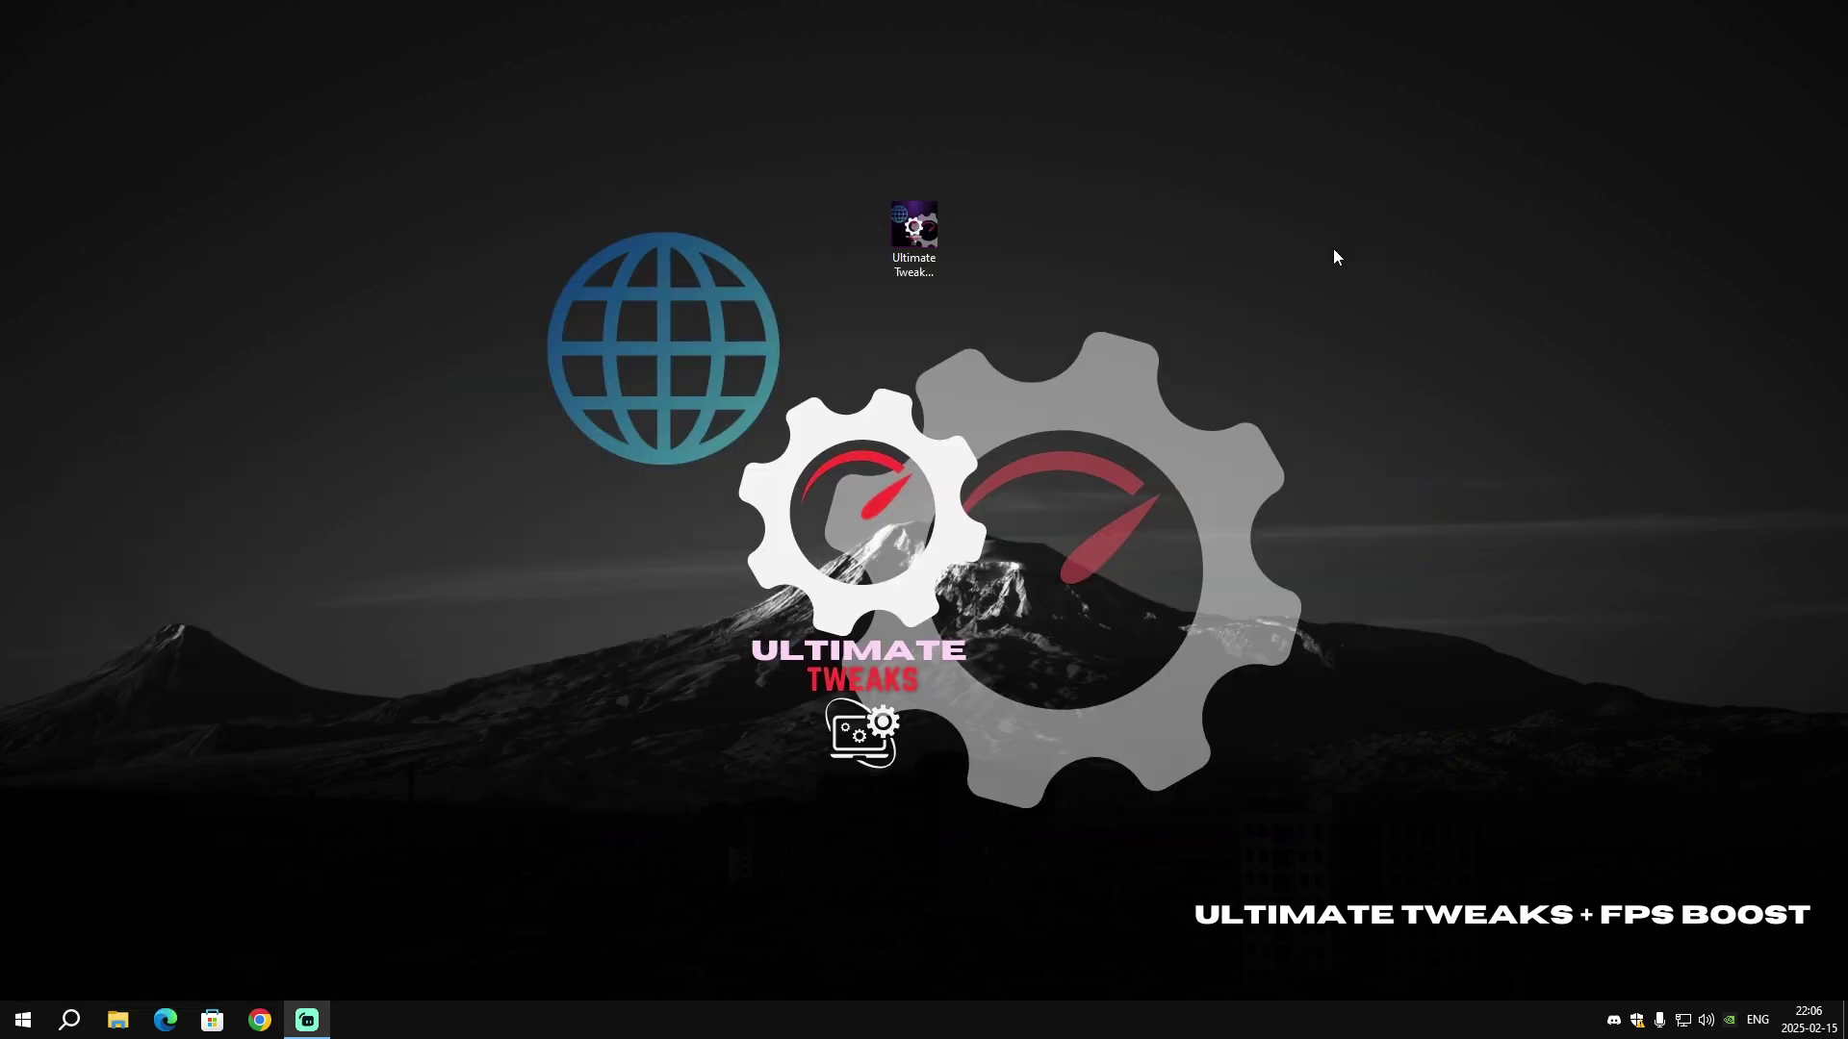
right_click(920, 244)
left_click(968, 281)
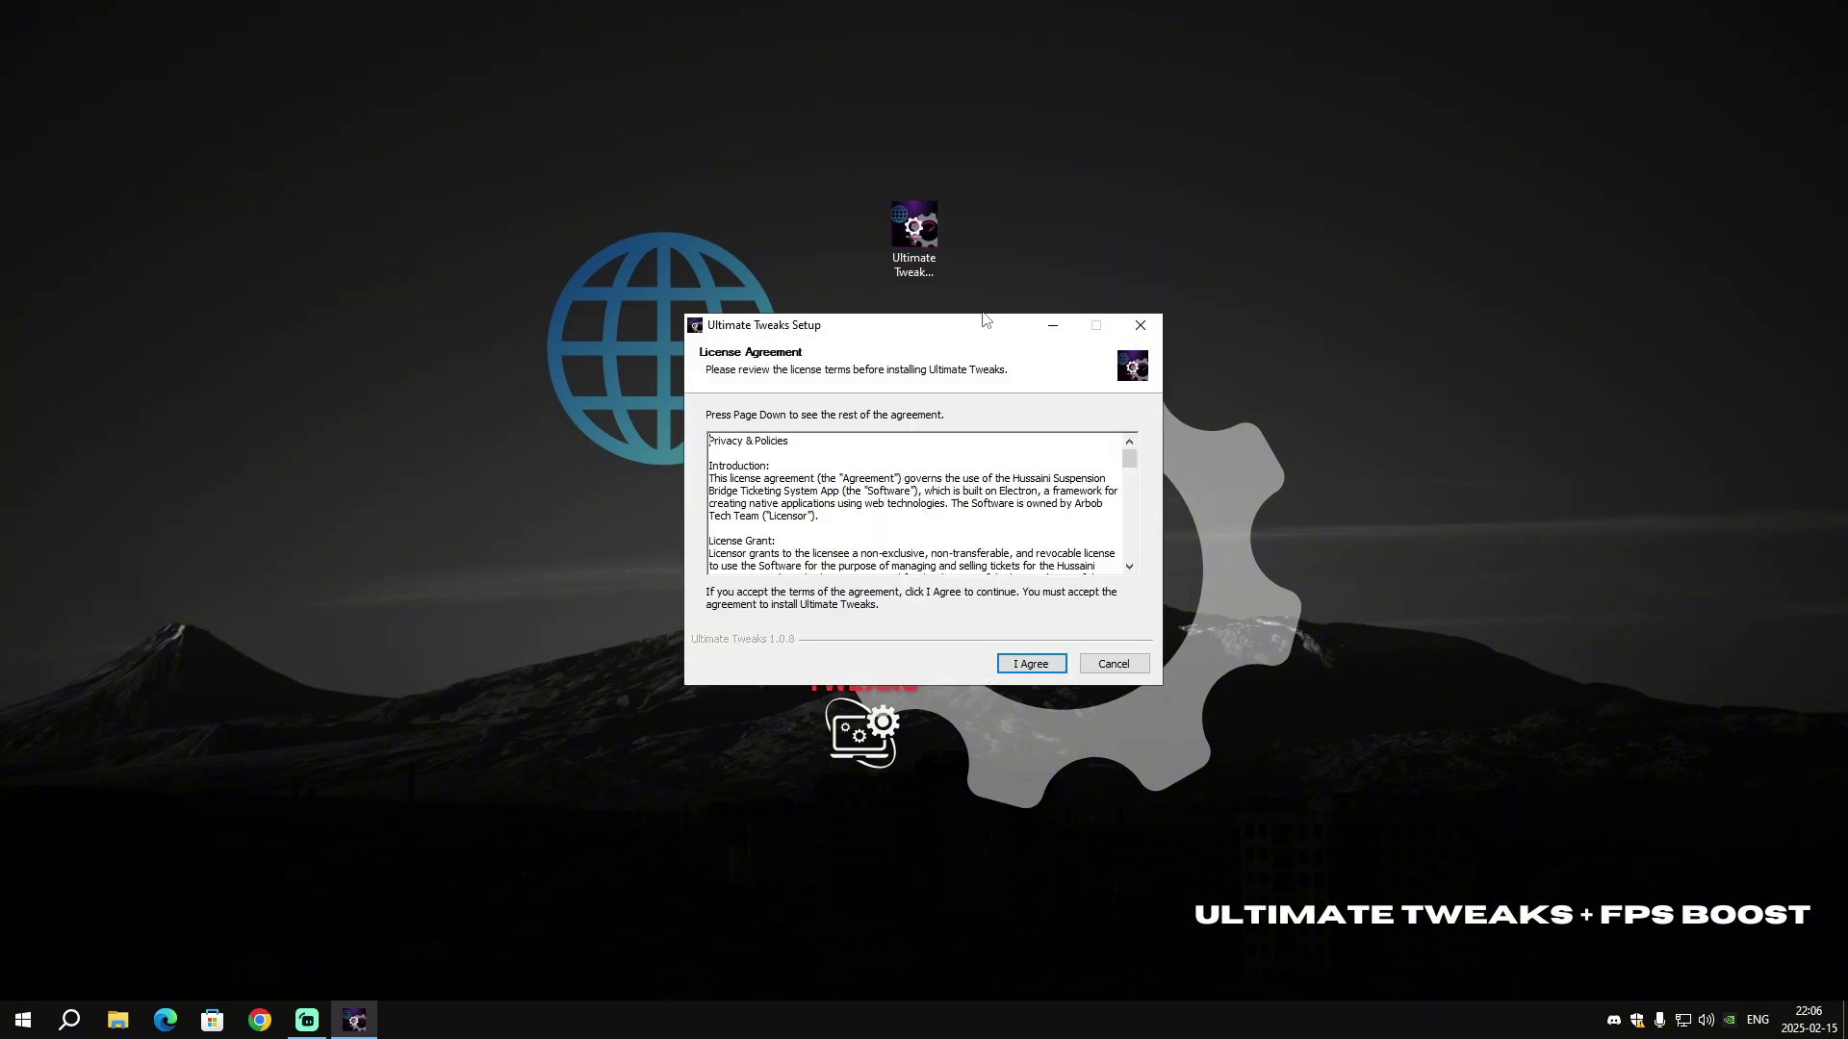
left_click(1147, 325)
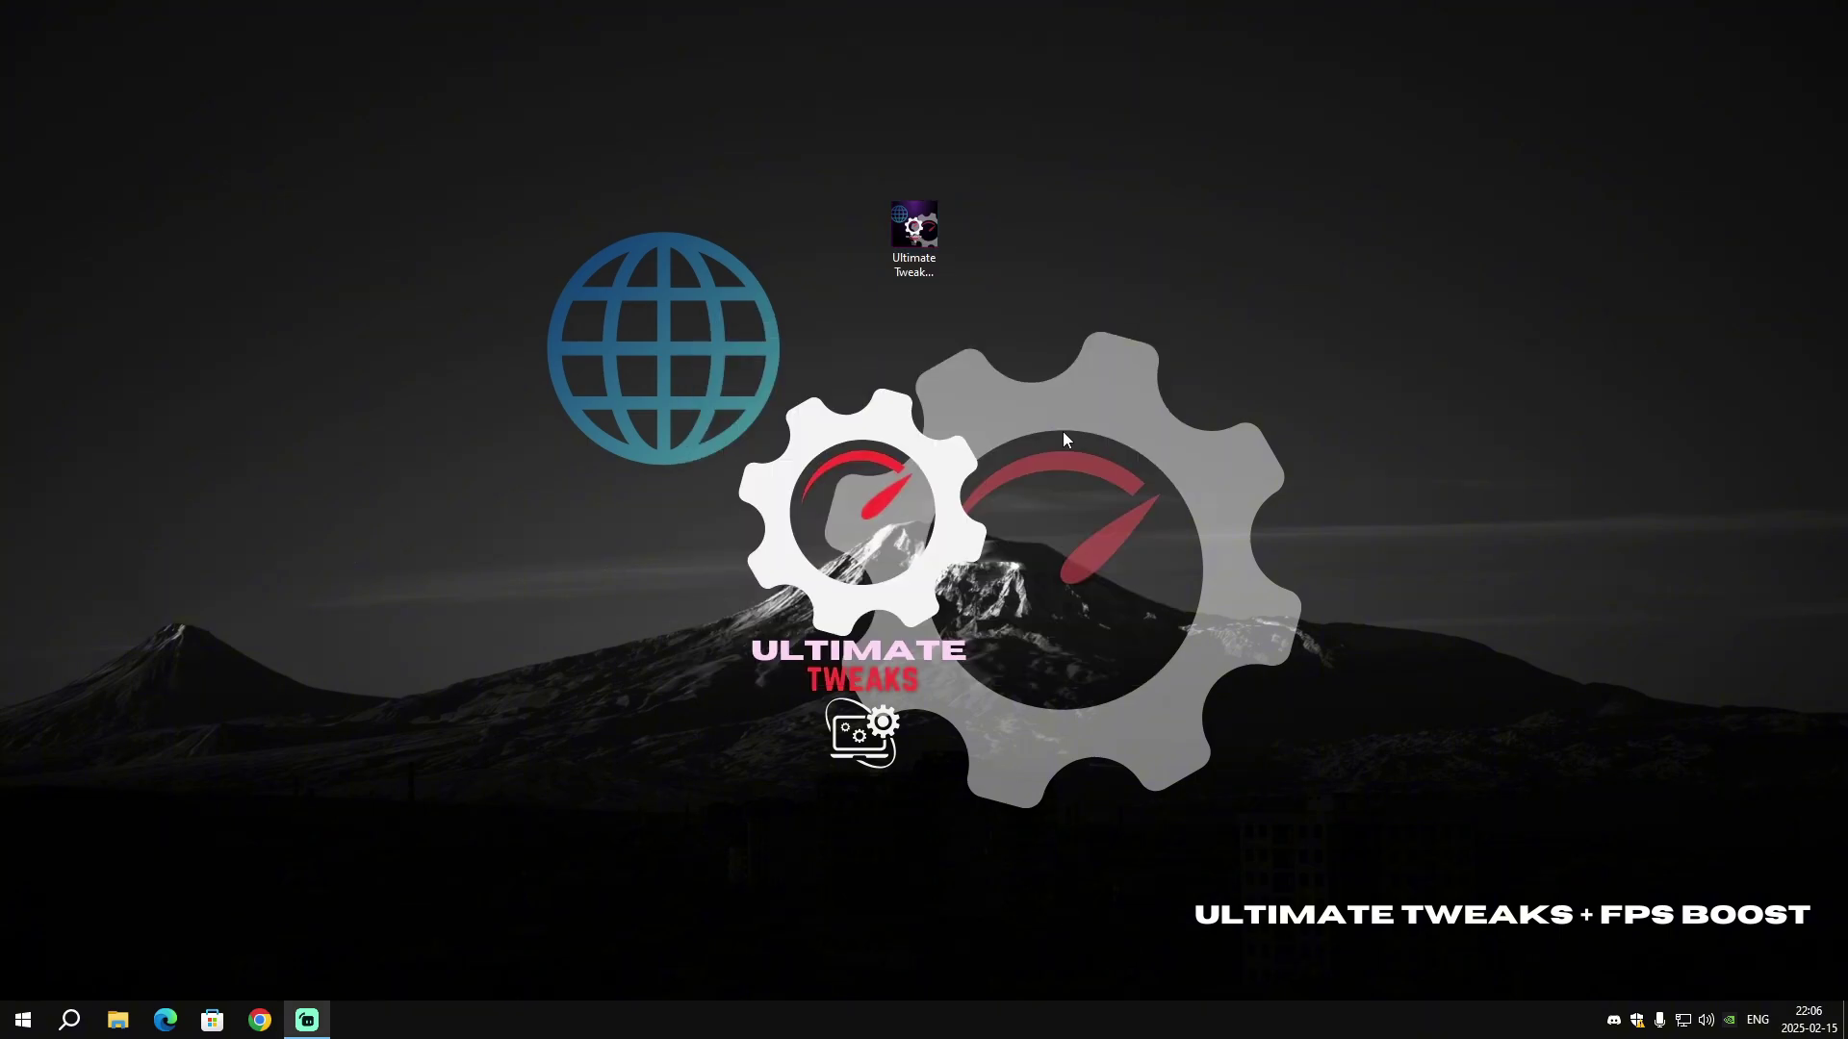